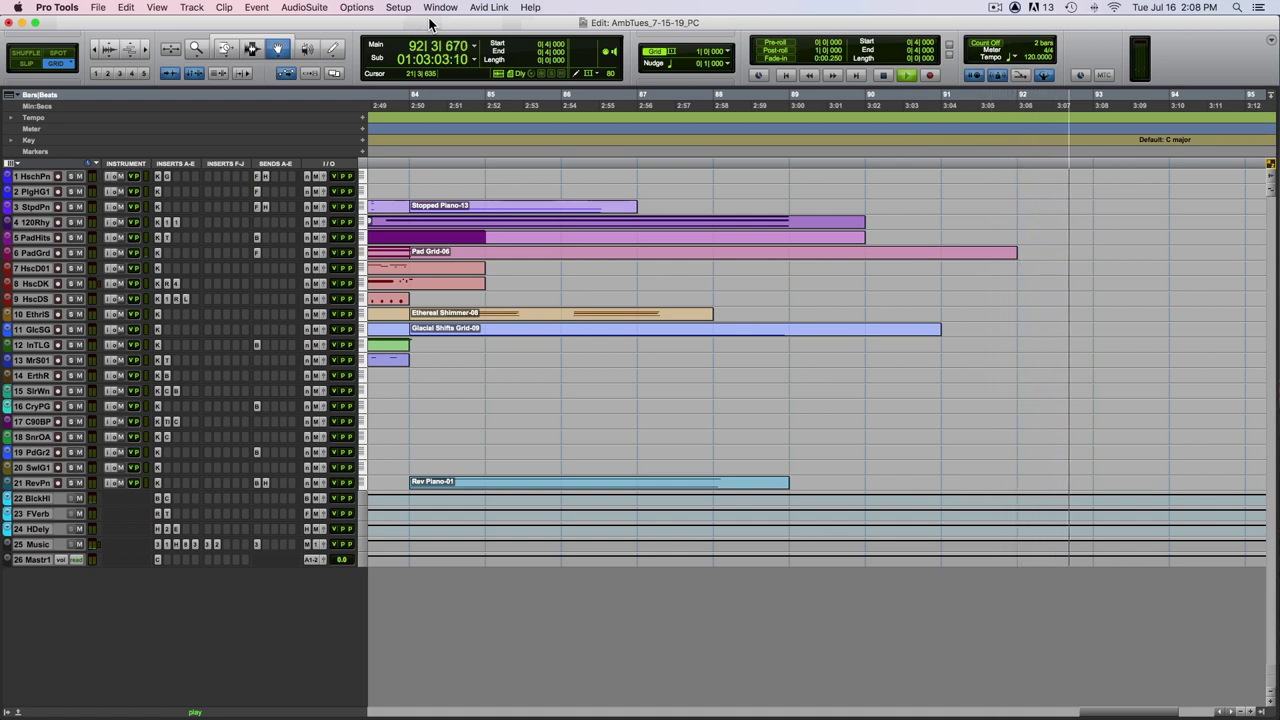
Step: Stop playback, record-enable the HschPn track and open its Kontakt instrument
key(space)
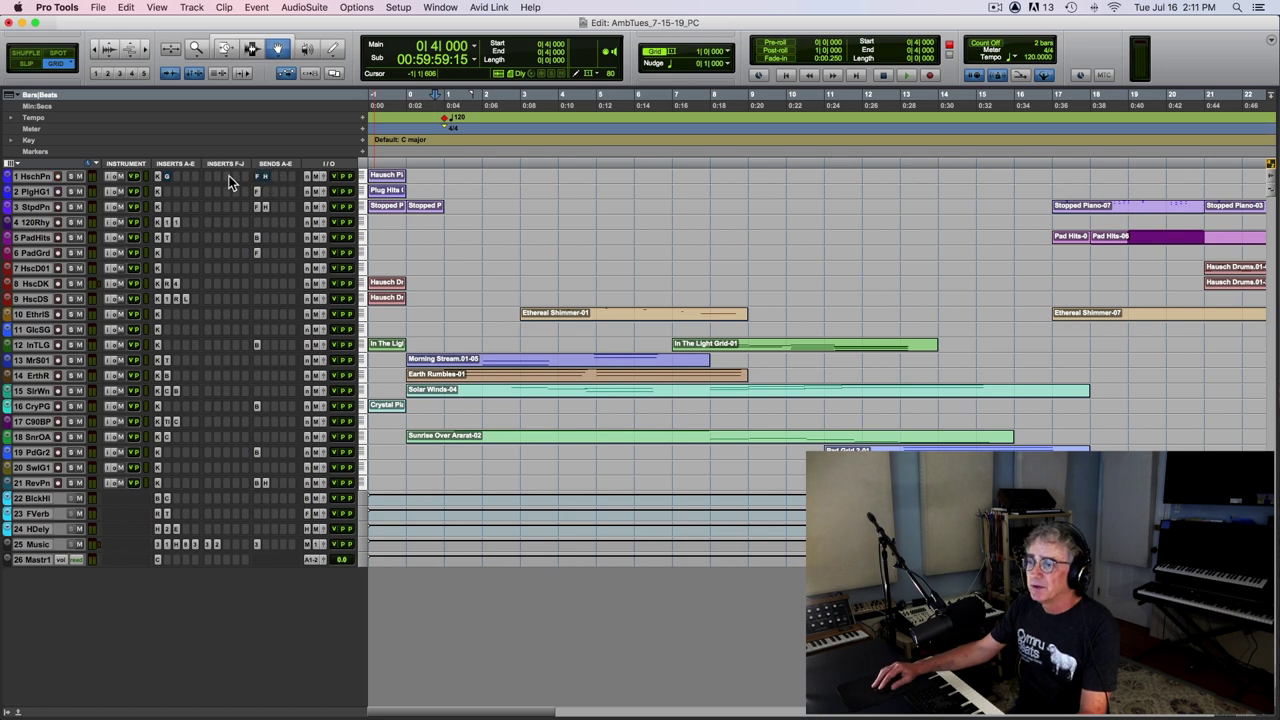
click(33, 178)
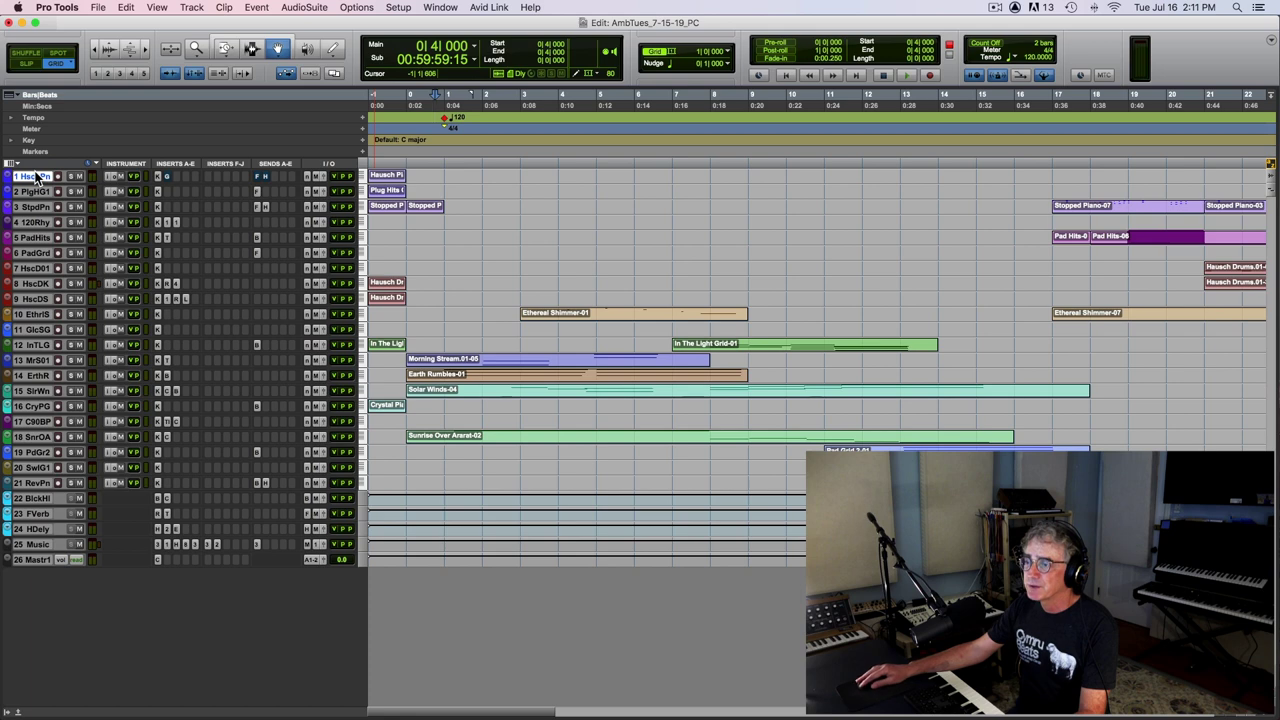
click(156, 177)
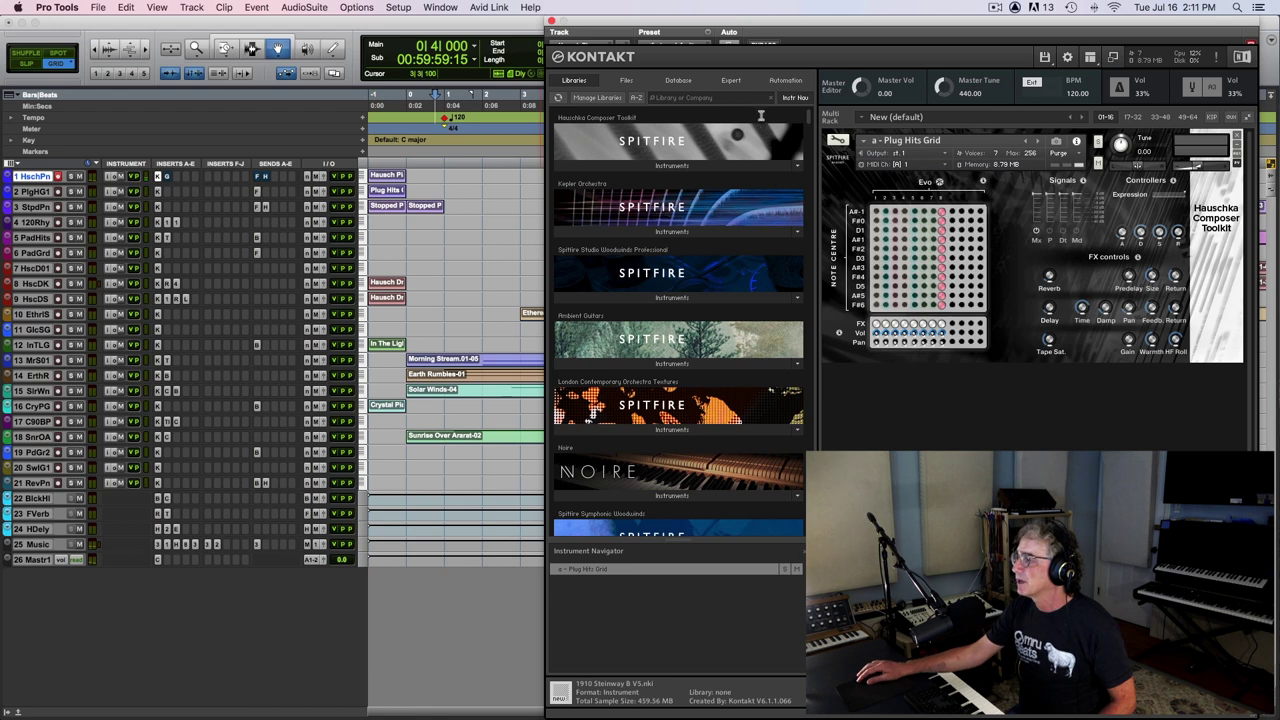
Step: Examine the Plug Hits Grid patch's edit view in Kontakt and return to its performance view
click(838, 140)
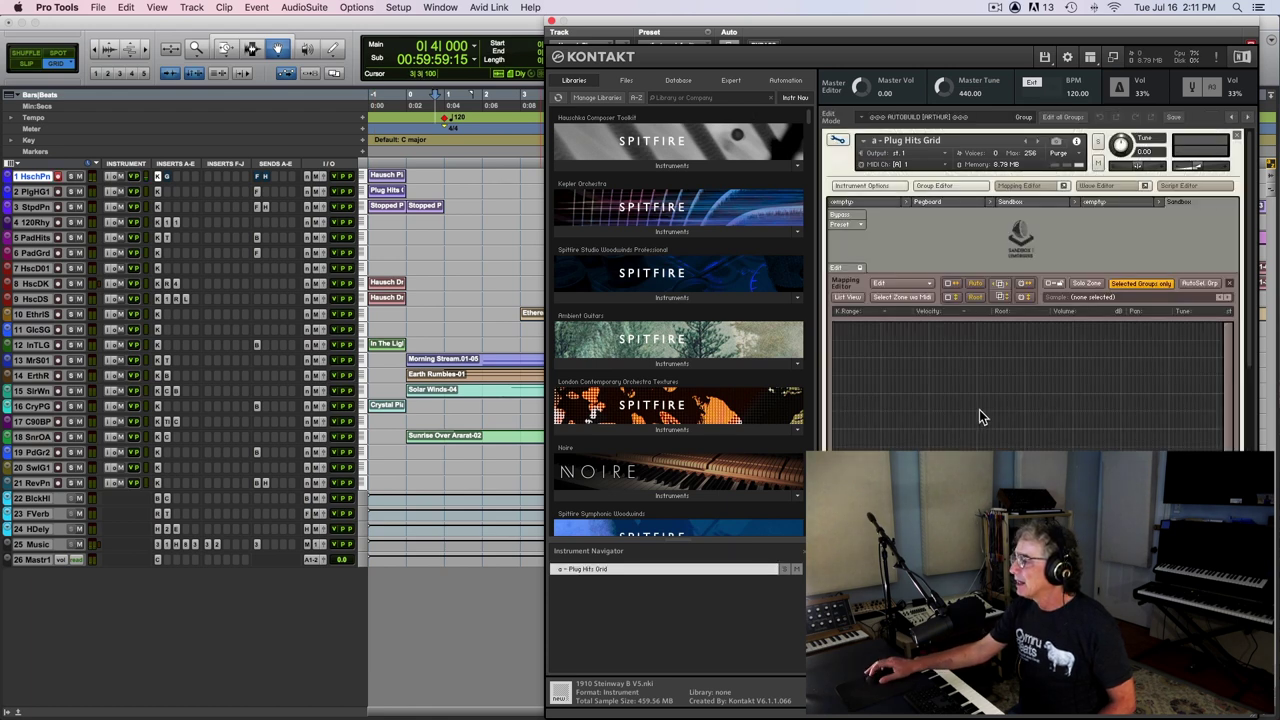
scroll(995, 389, down, 2)
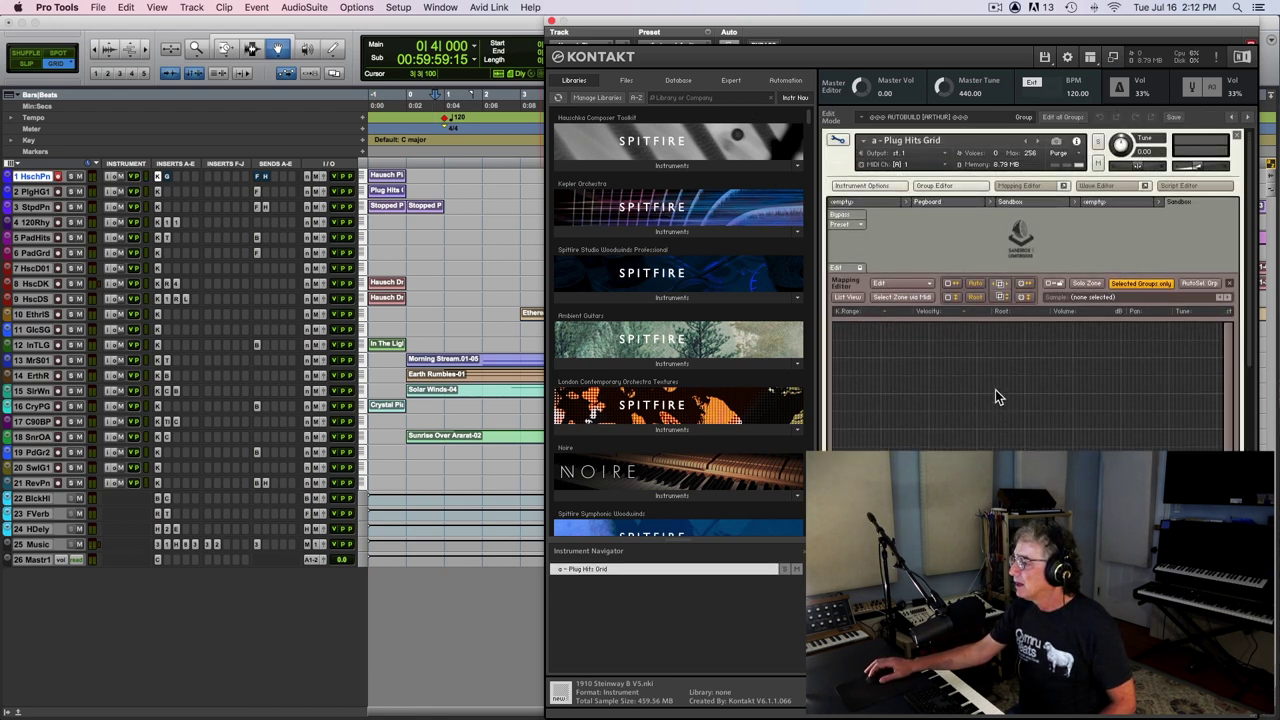
scroll(995, 389, down, 10)
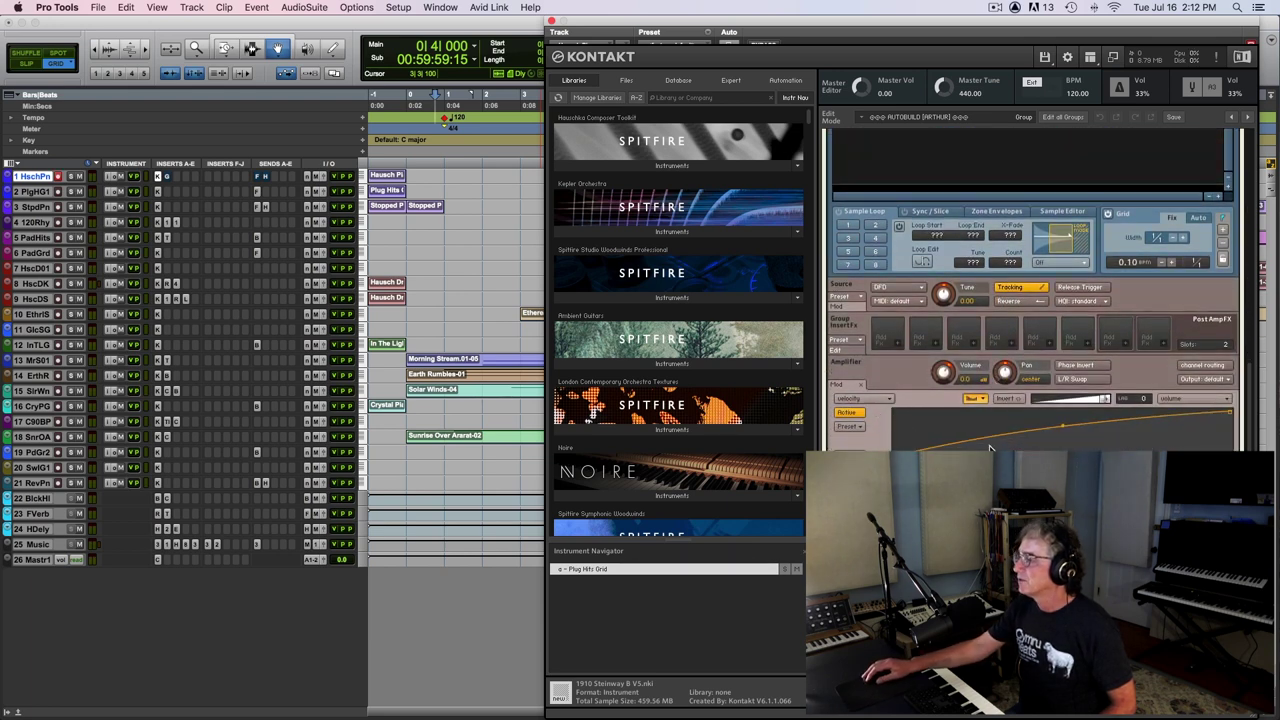
scroll(950, 260, up, 10)
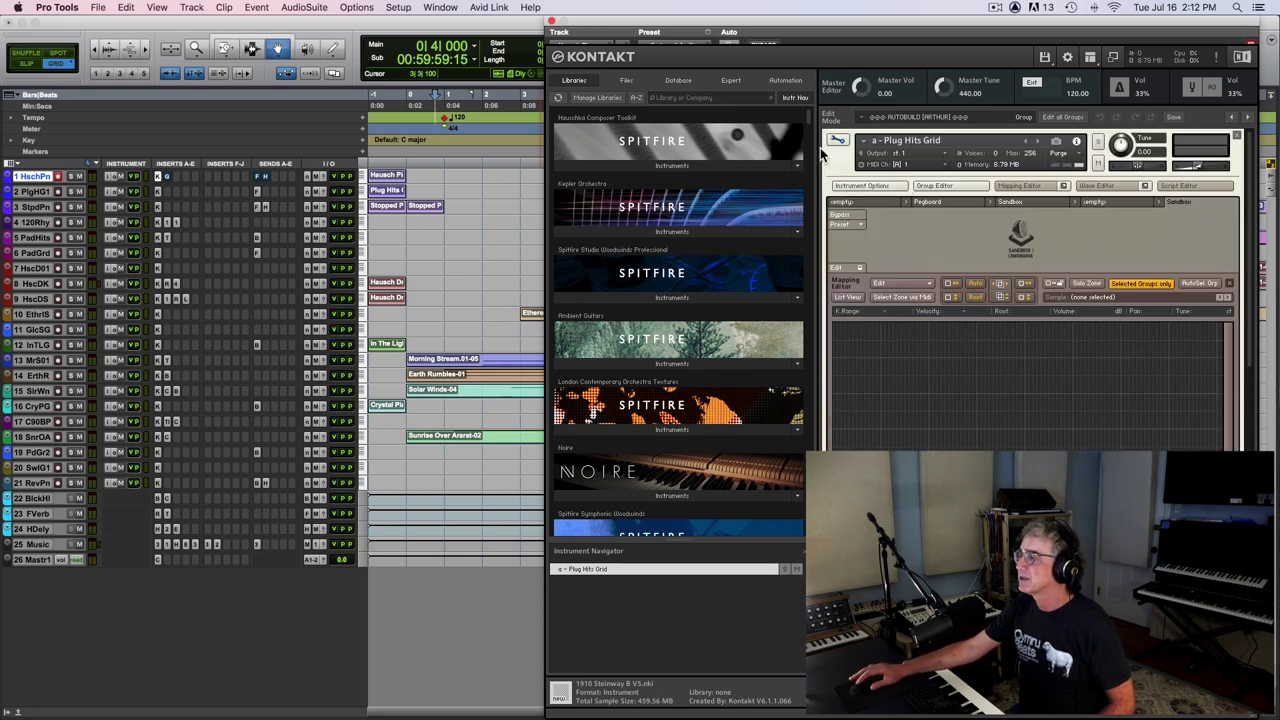
click(838, 142)
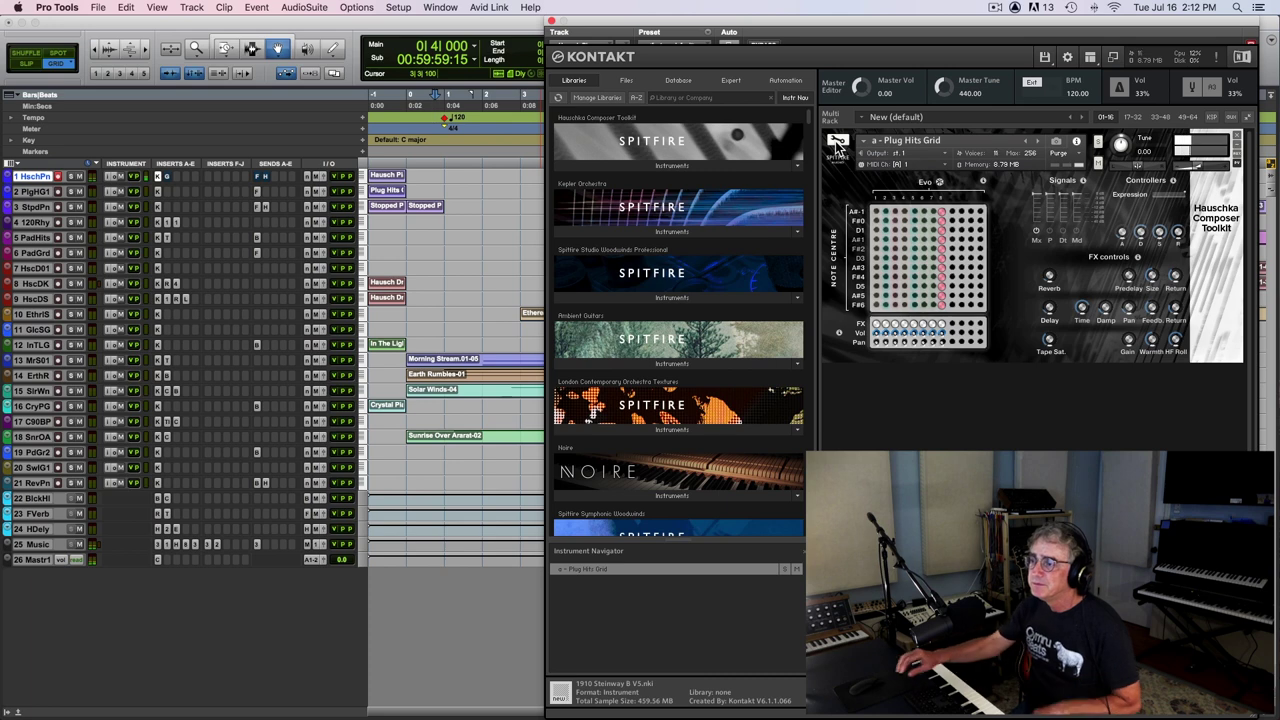
Step: View the Gatekeeper plug-in on the HschPn track and close its window
scroll(680, 175, down, 1)
scroll(493, 214, right, 3)
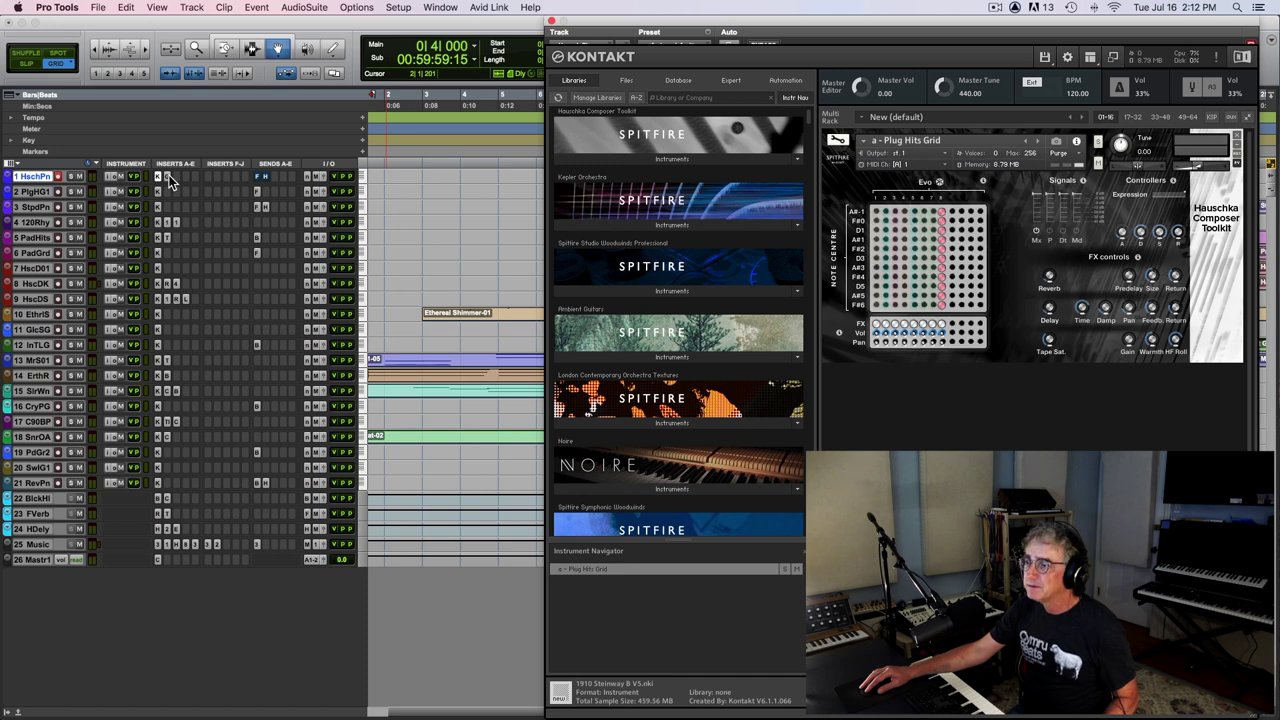
click(166, 177)
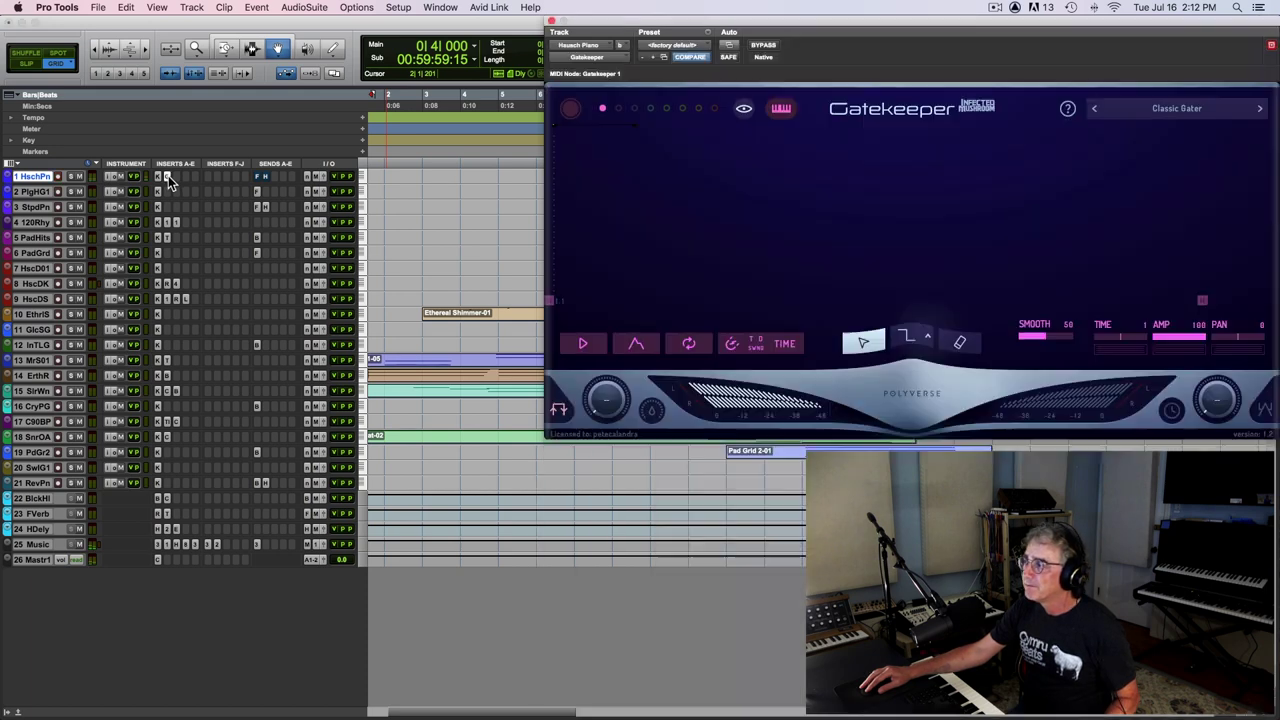
click(551, 21)
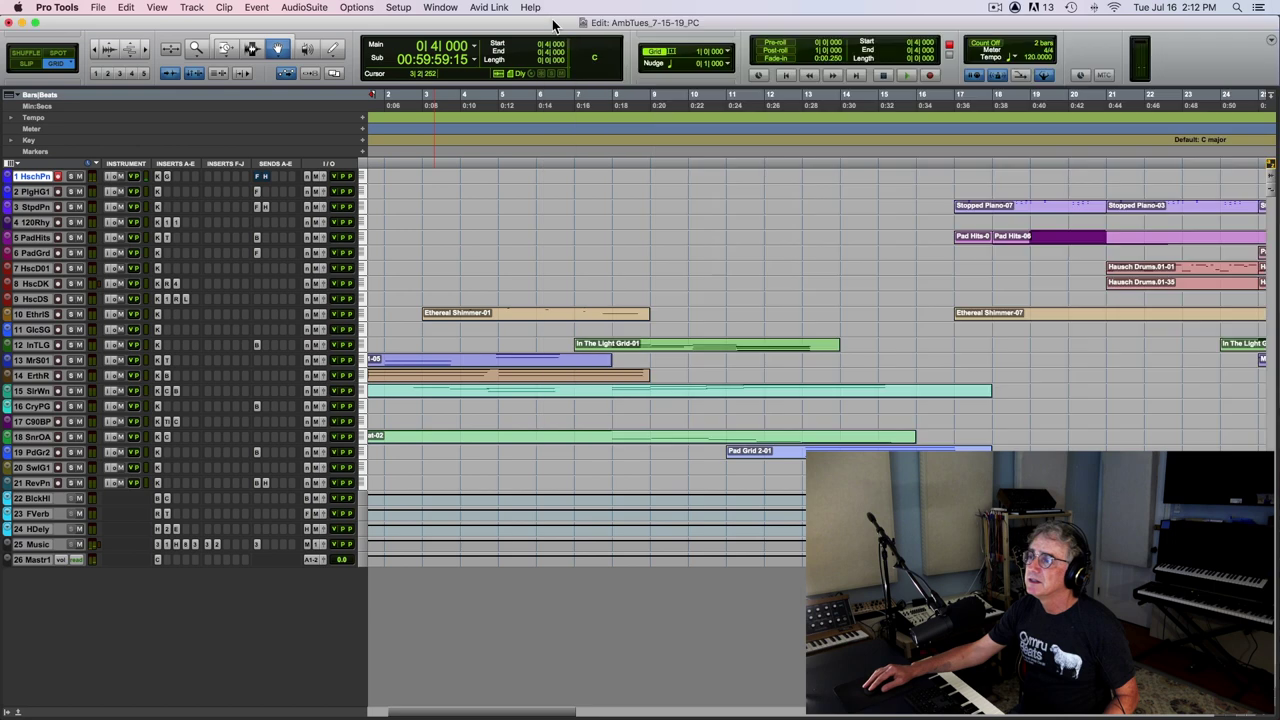
Step: Unmute the HschPn track's send a to FF Verb and send b to H Delay
click(257, 178)
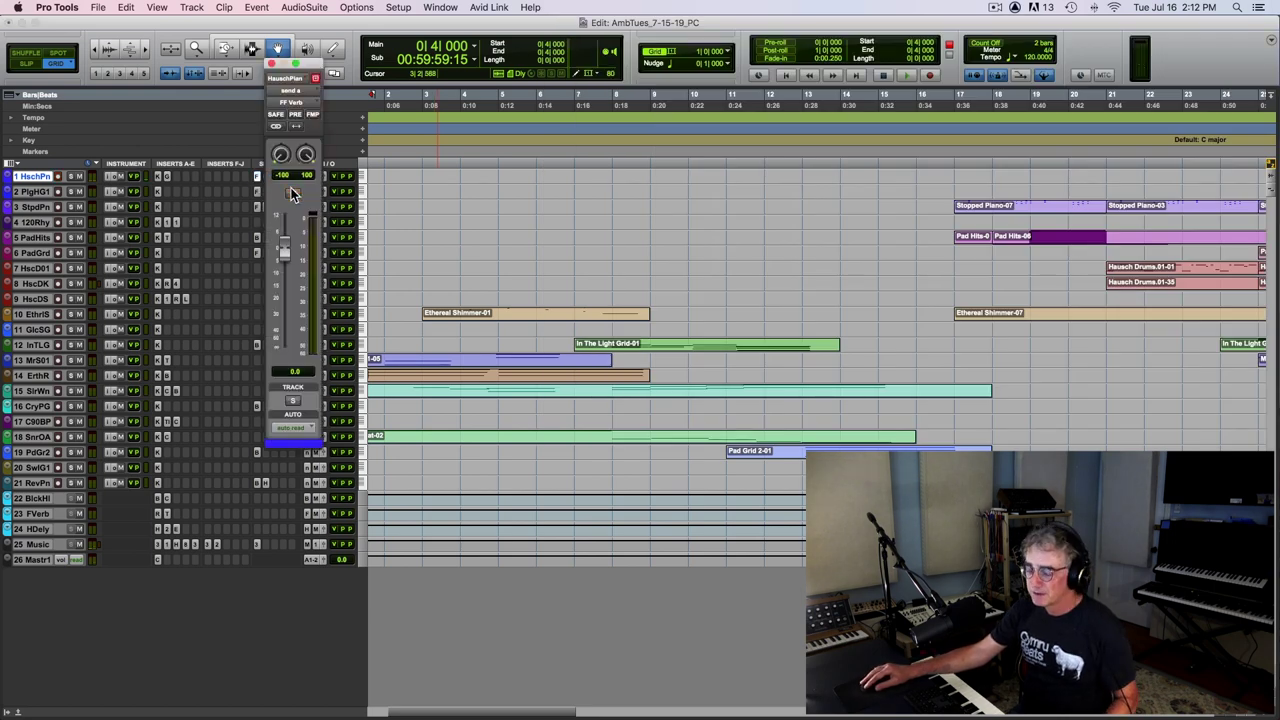
click(271, 63)
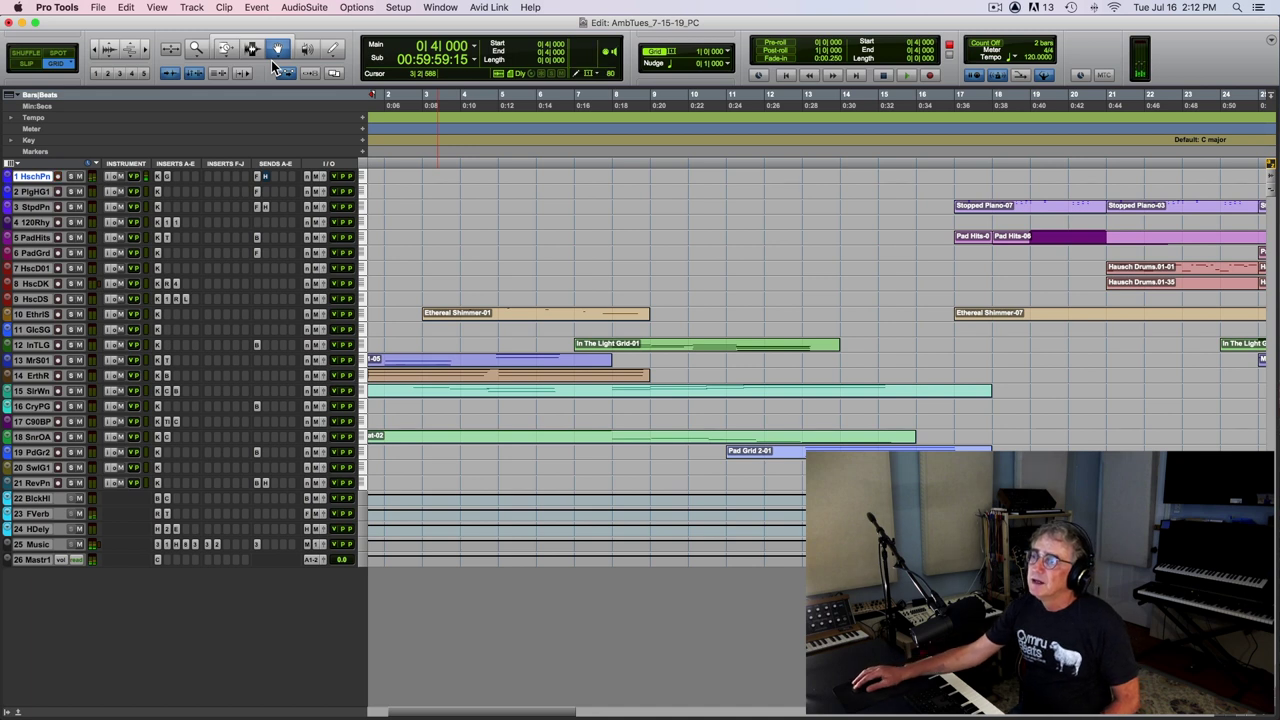
click(265, 180)
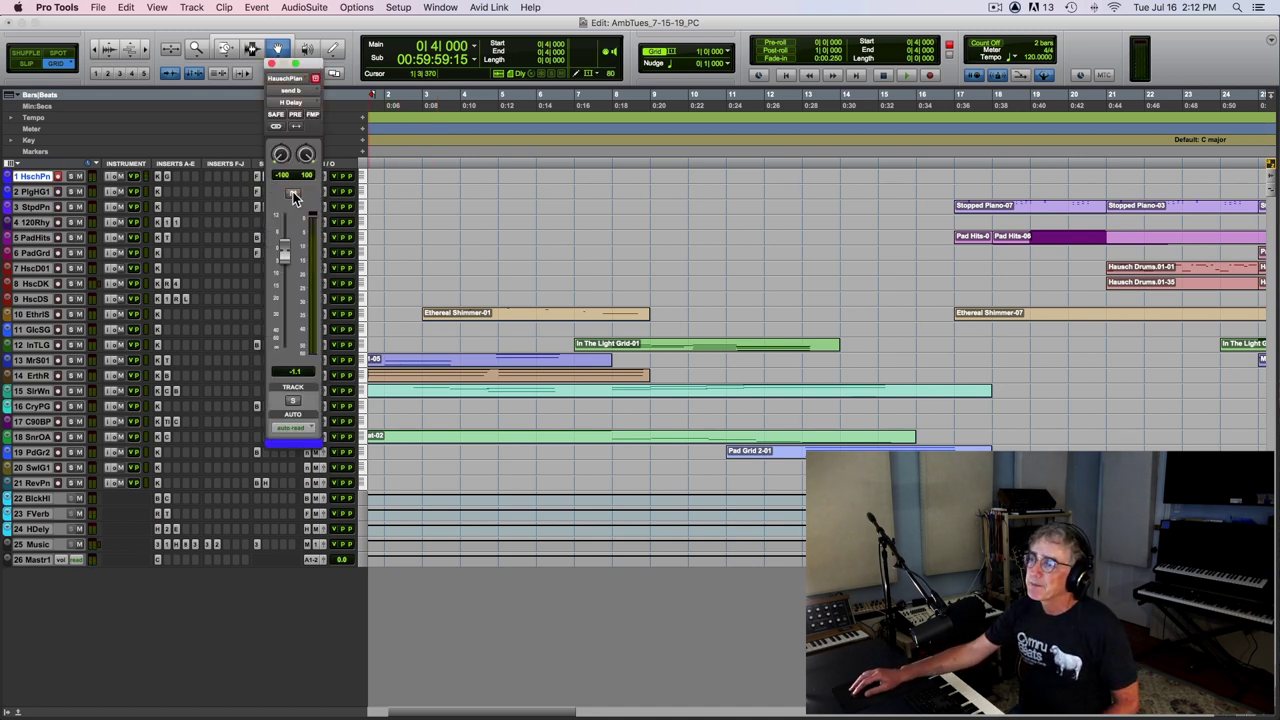
click(272, 65)
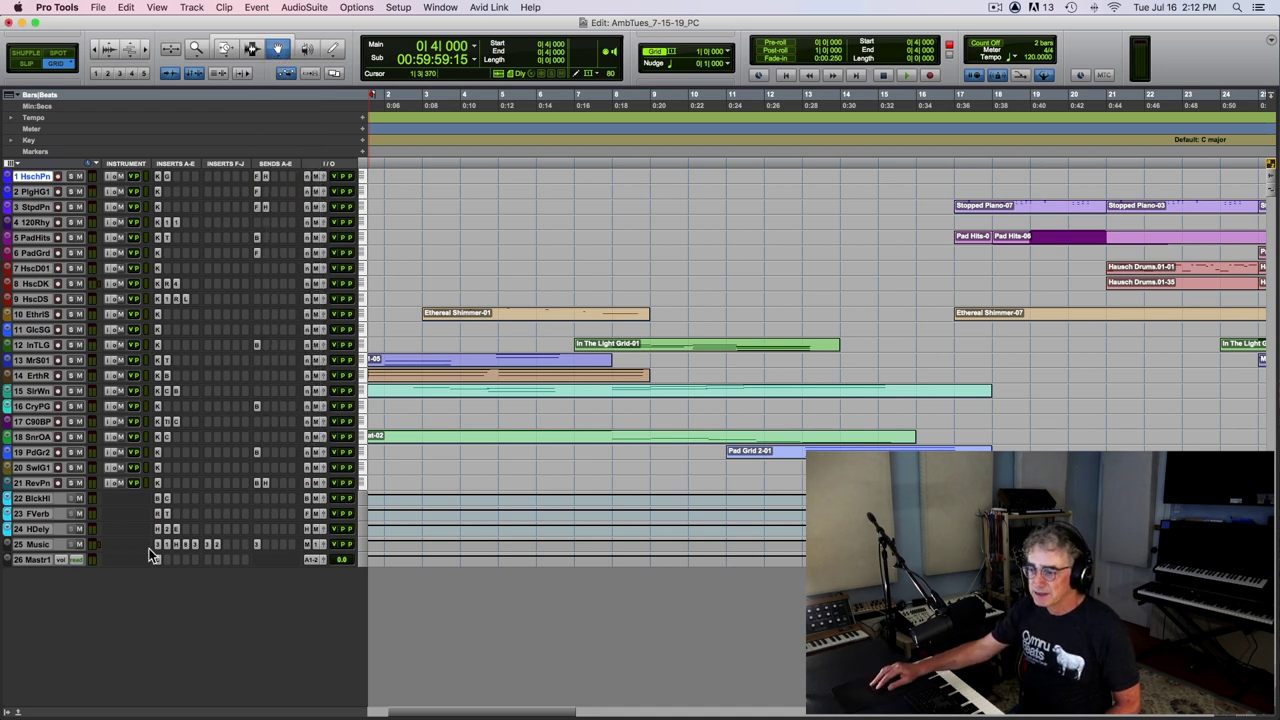
Step: Expand the H Delay track and examine its H-Delay and FilterFreak2 inserts
click(36, 563)
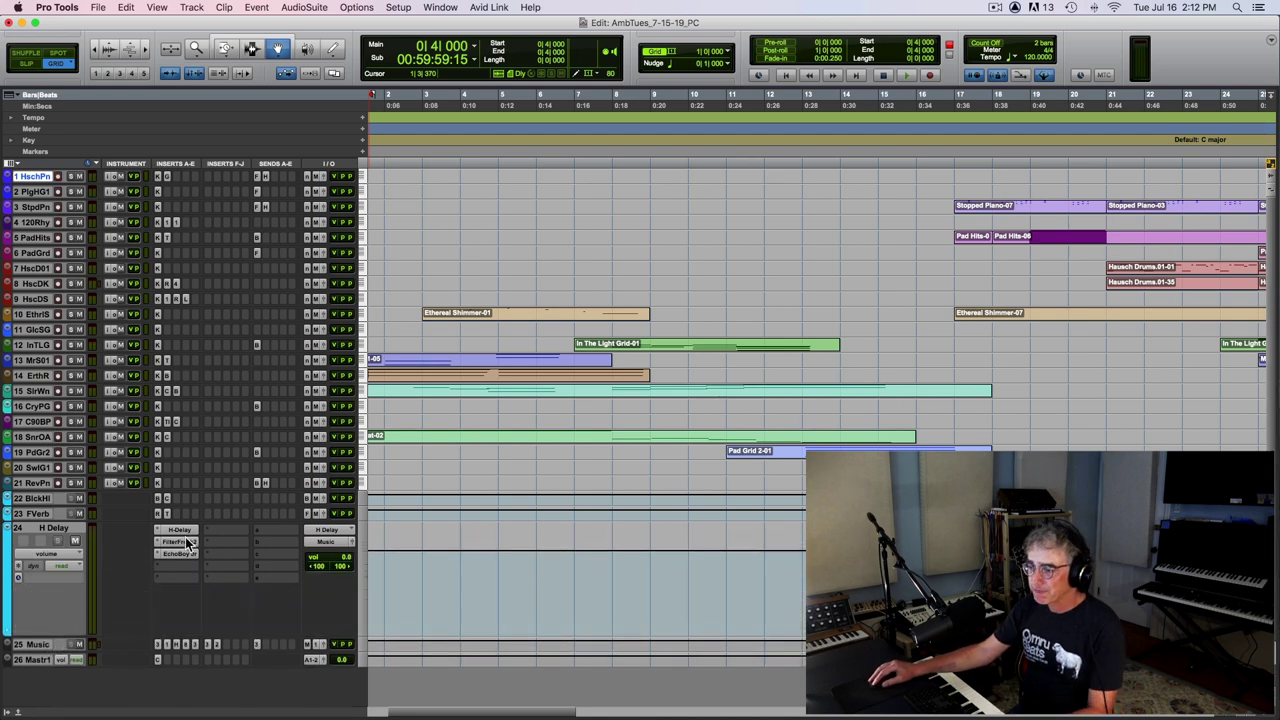
click(180, 535)
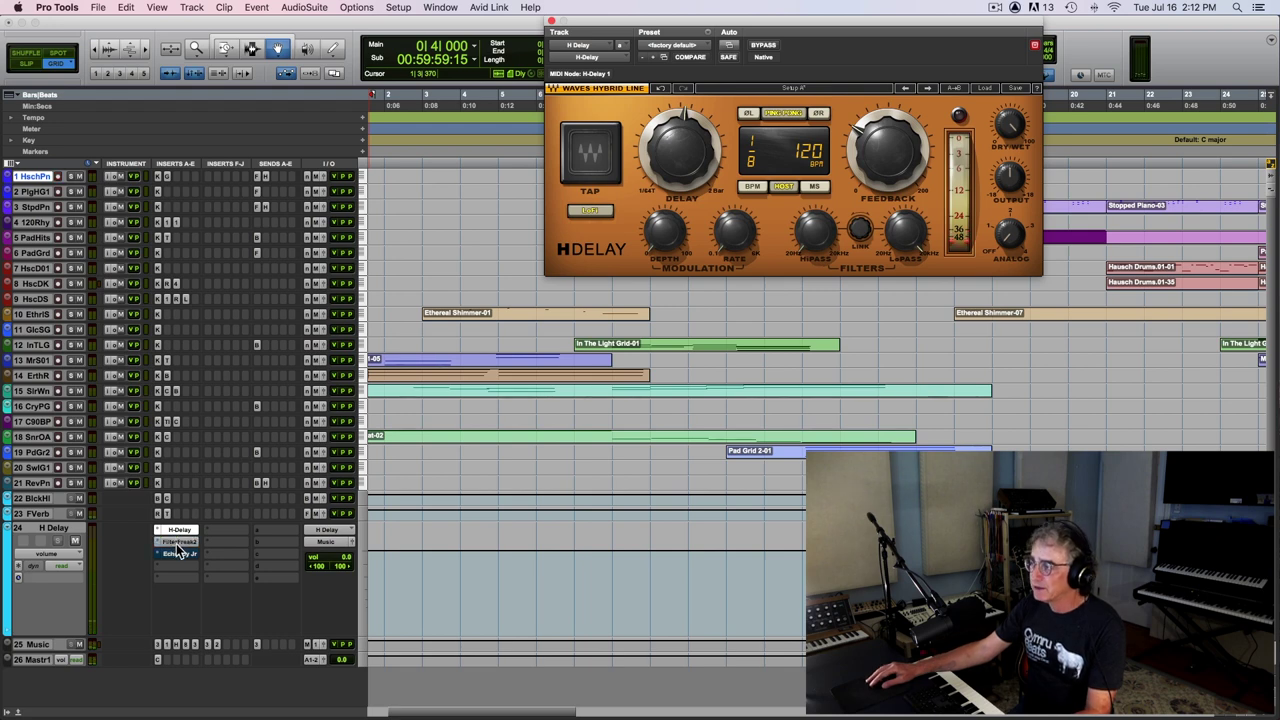
click(177, 546)
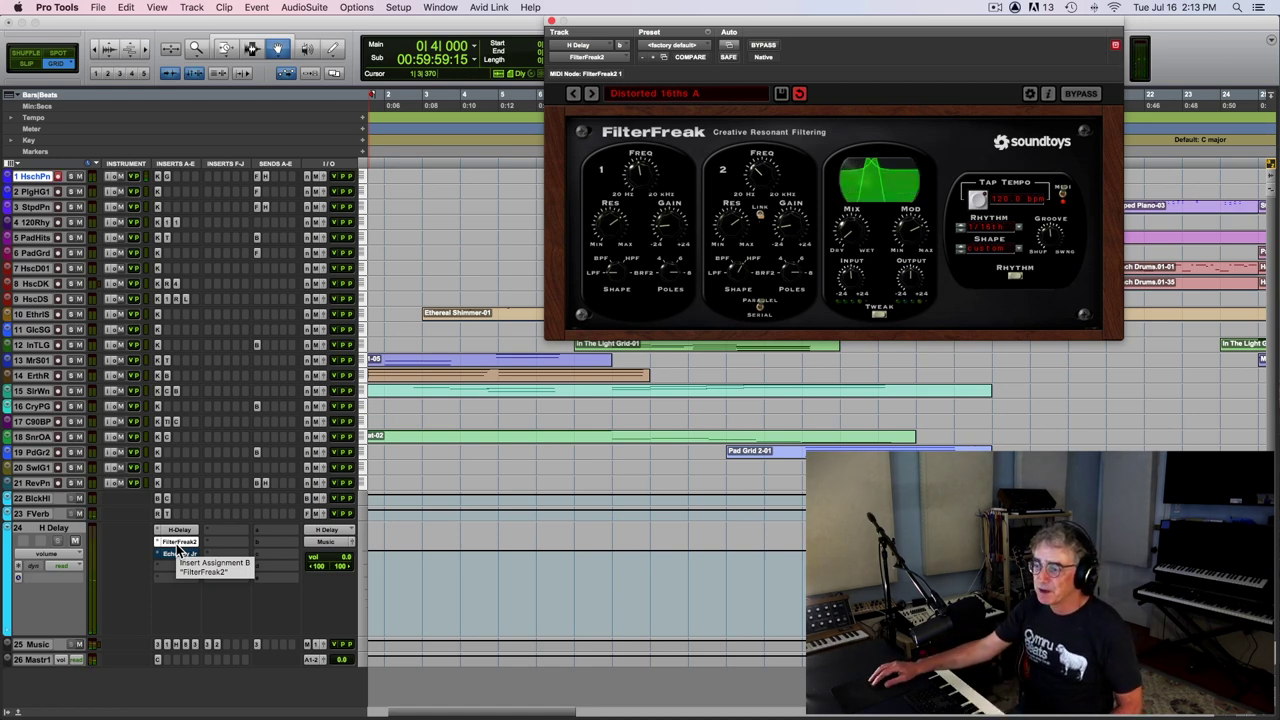
Step: Turn off bypass on the H Delay track's EchoBoy Jr insert and close the plug-in window
click(176, 556)
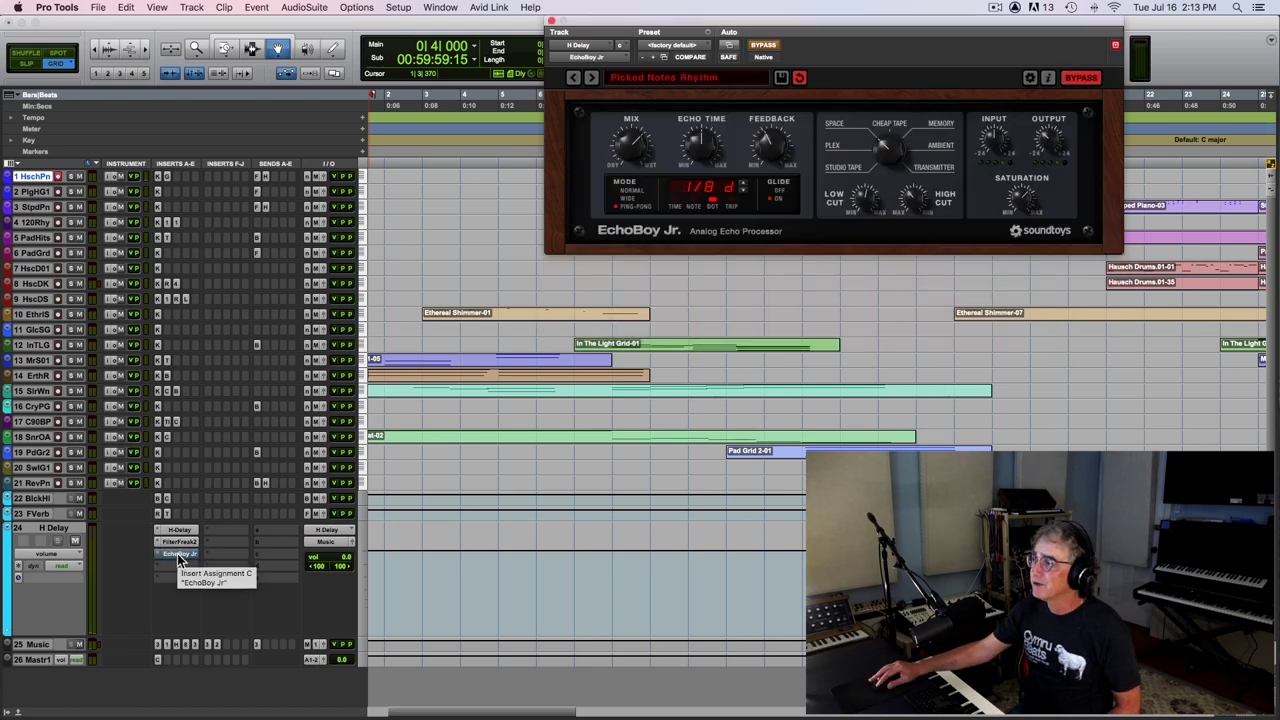
click(765, 45)
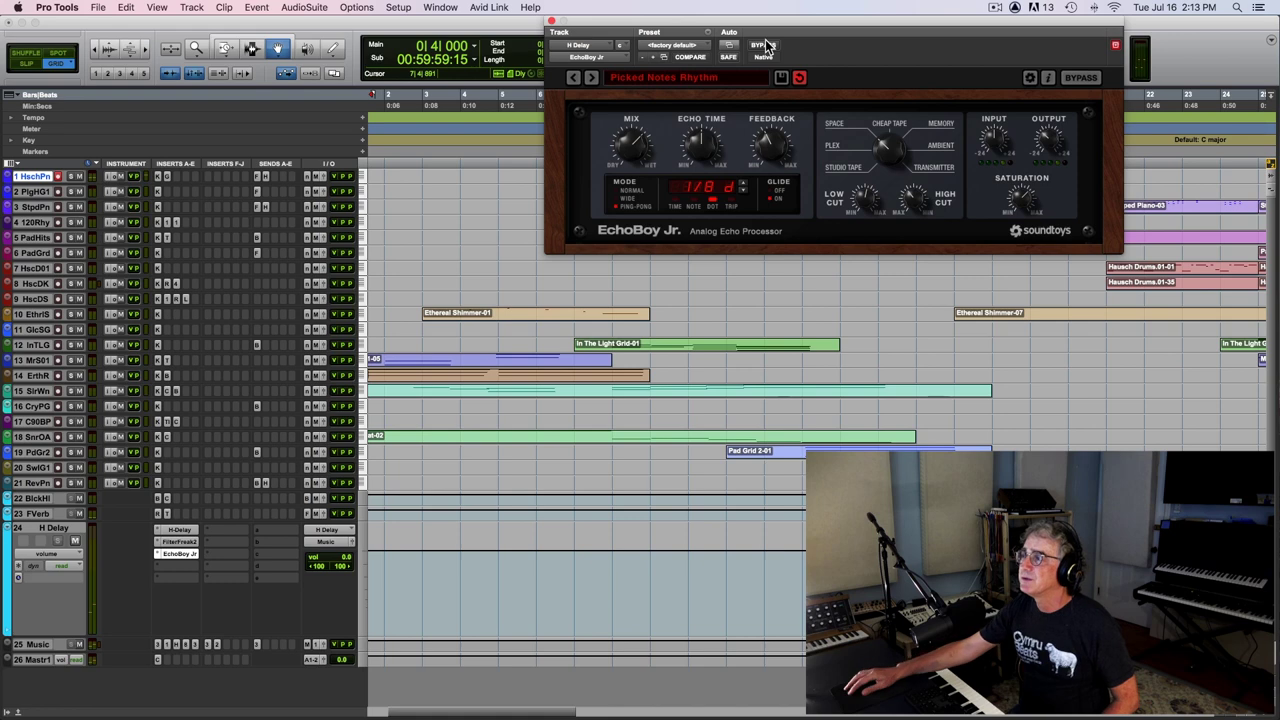
click(550, 21)
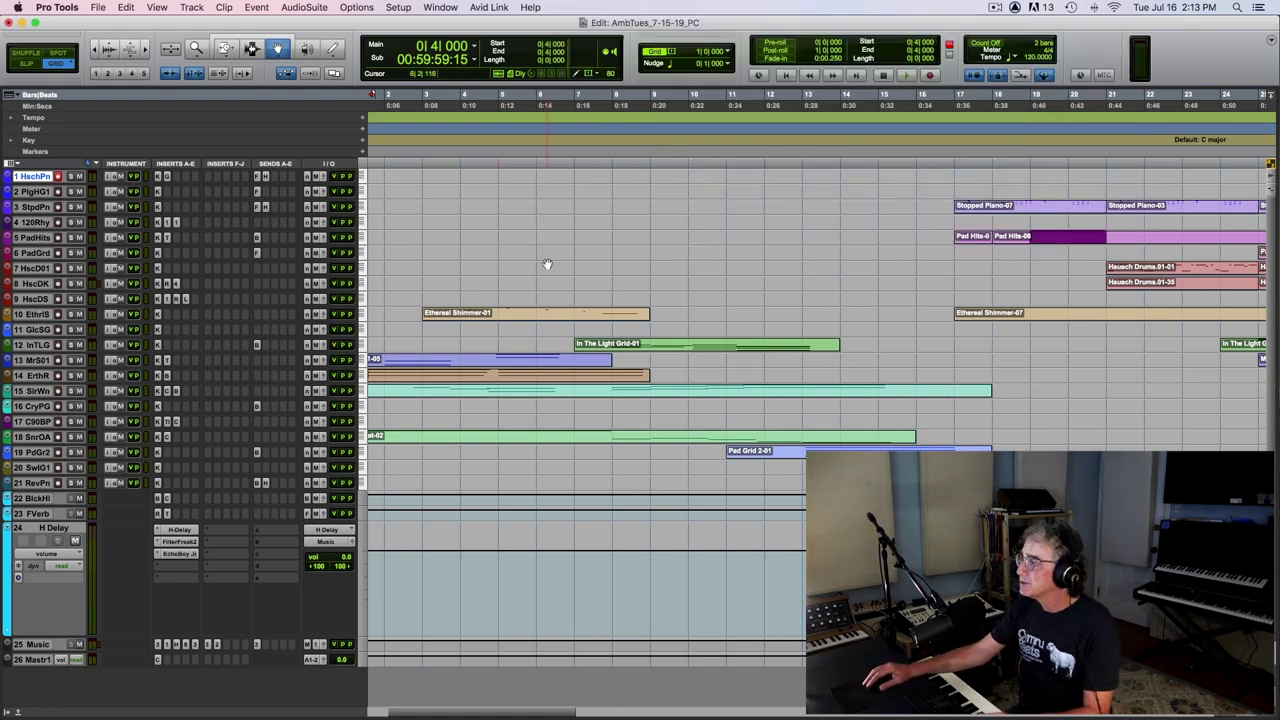
Step: Solo the HschPn track and play it back from bar 34
key(alt+a)
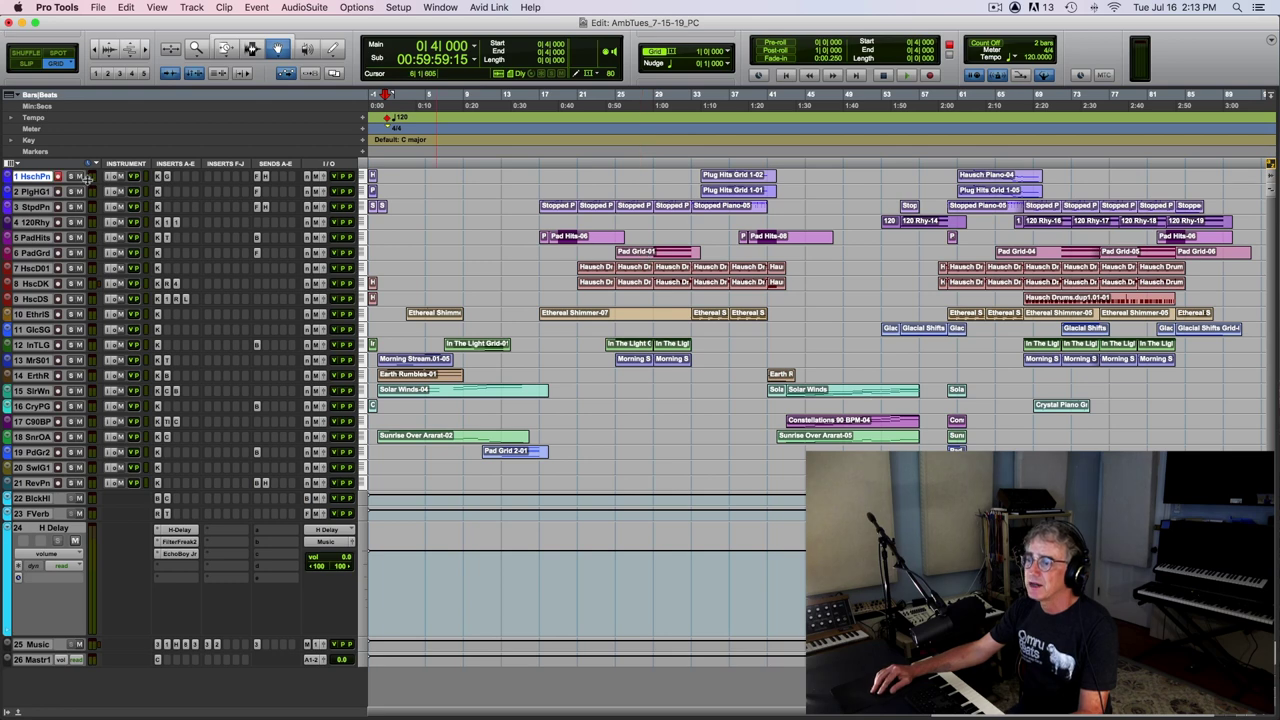
click(703, 150)
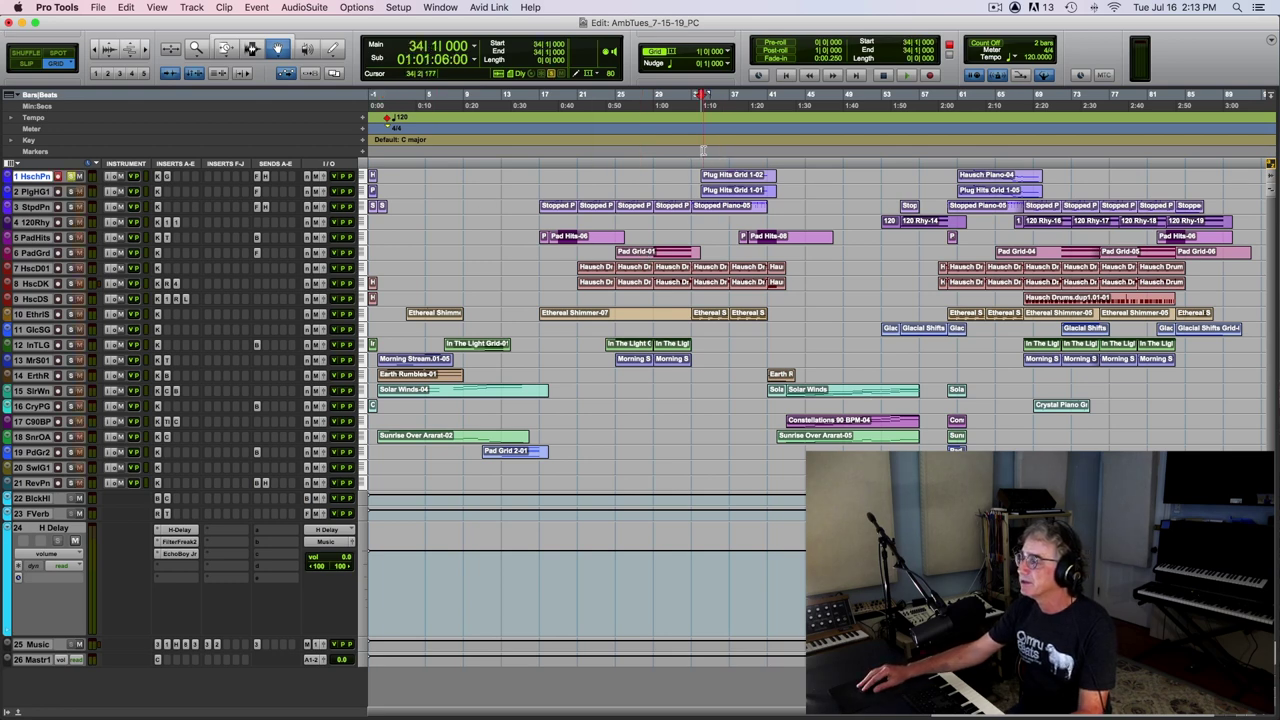
key(space)
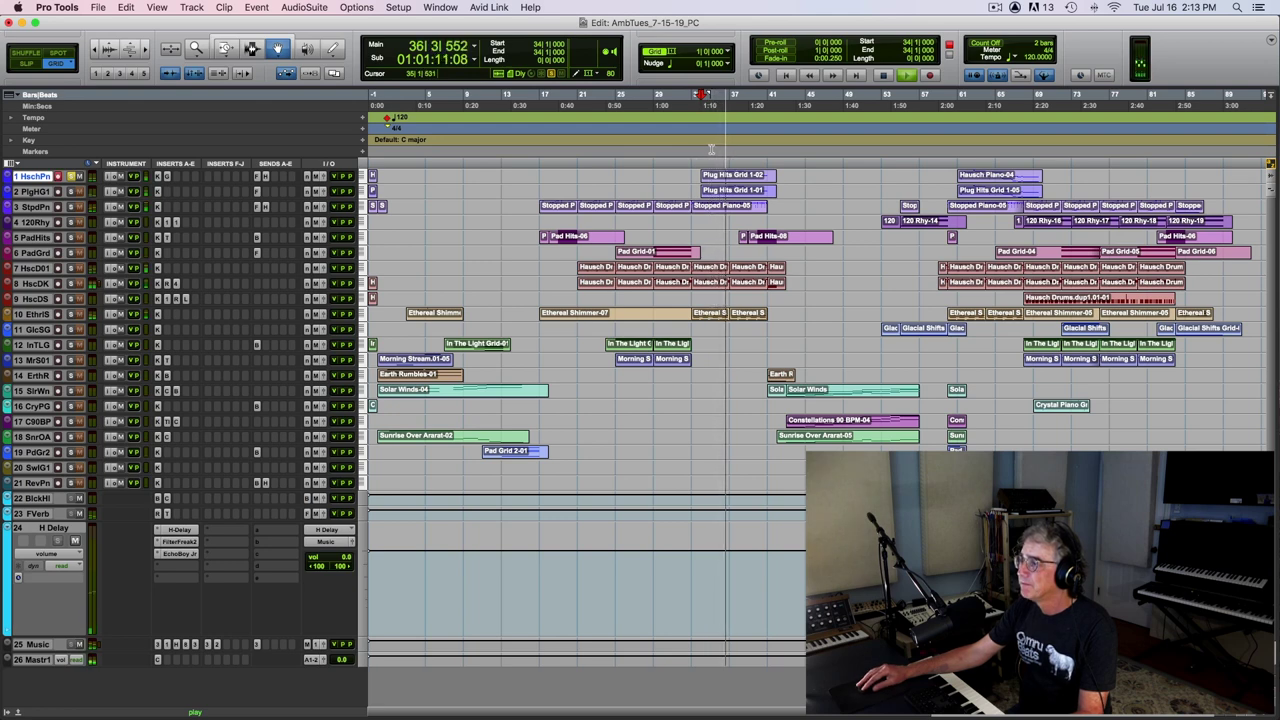
key(space)
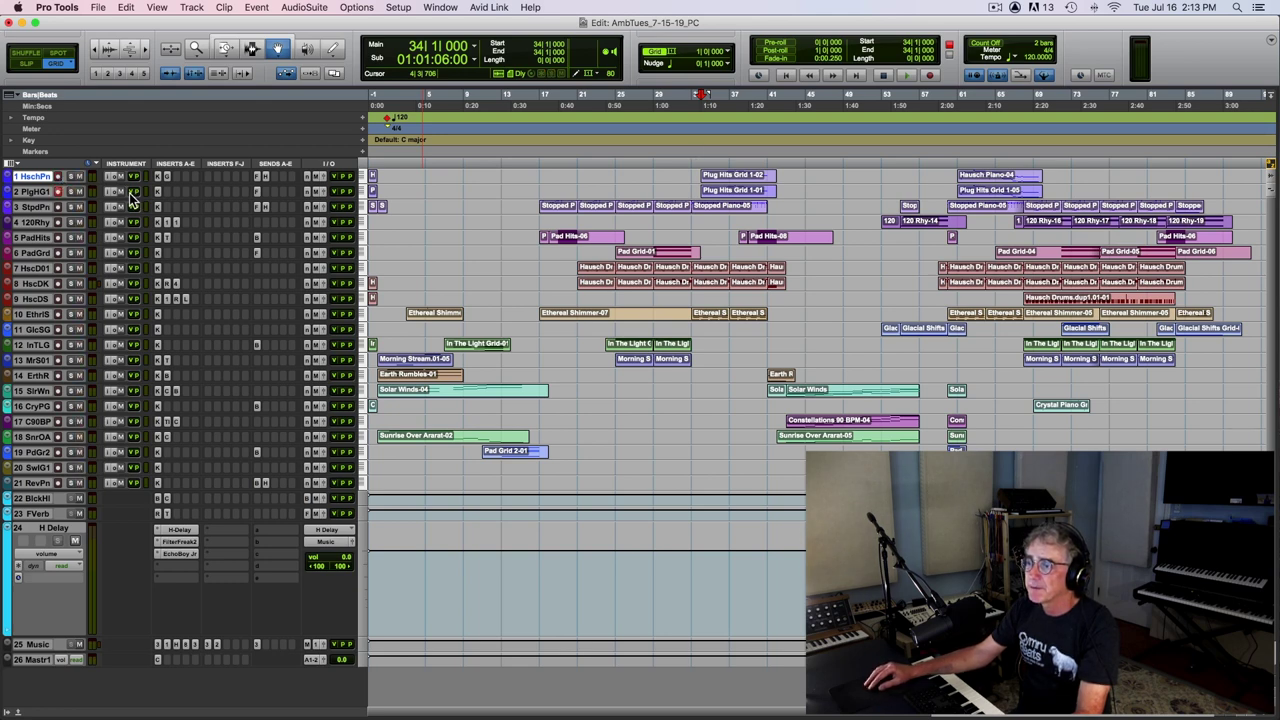
Step: View the PlgHG1 track's Kontakt instrument, solo the track and play it from bar 34
click(37, 195)
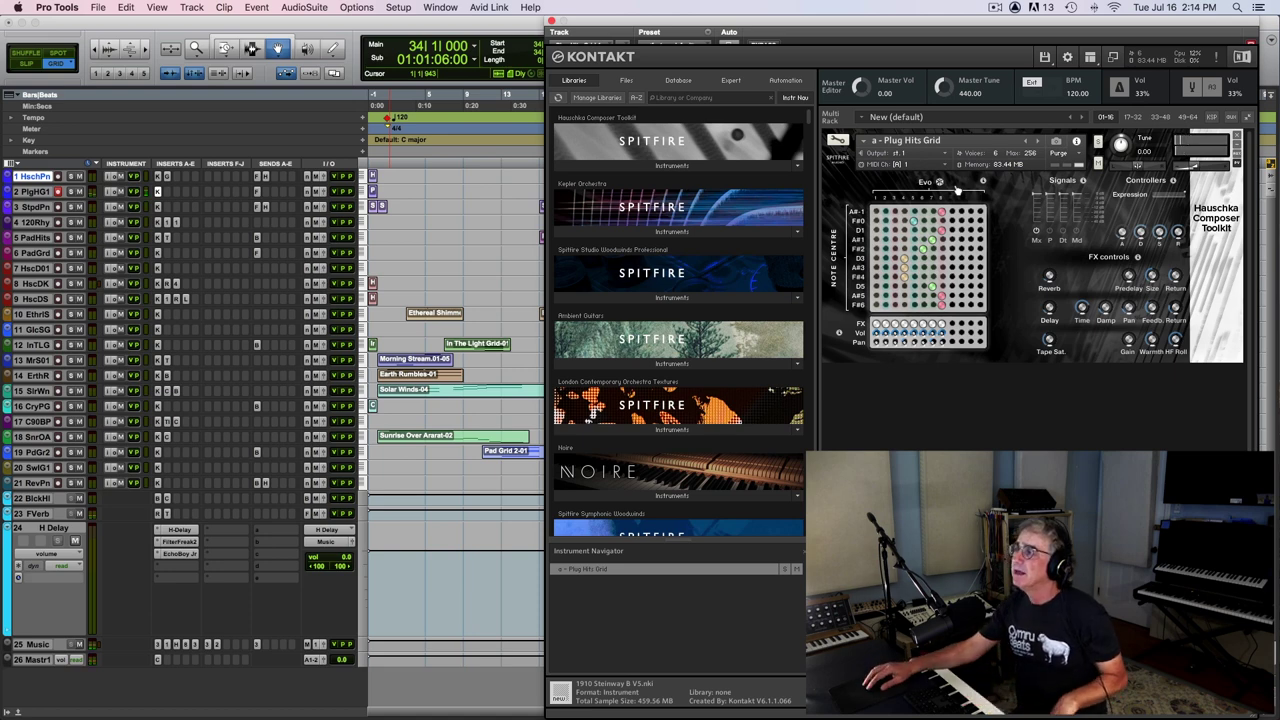
click(551, 20)
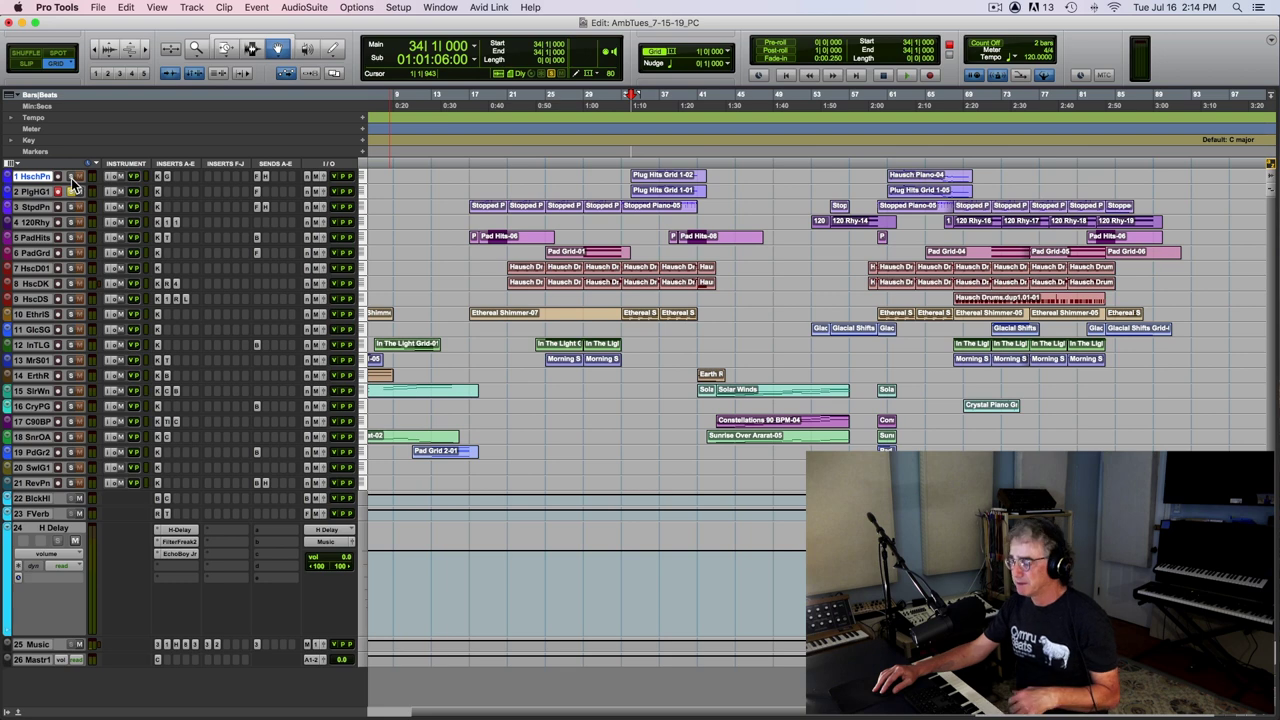
key(space)
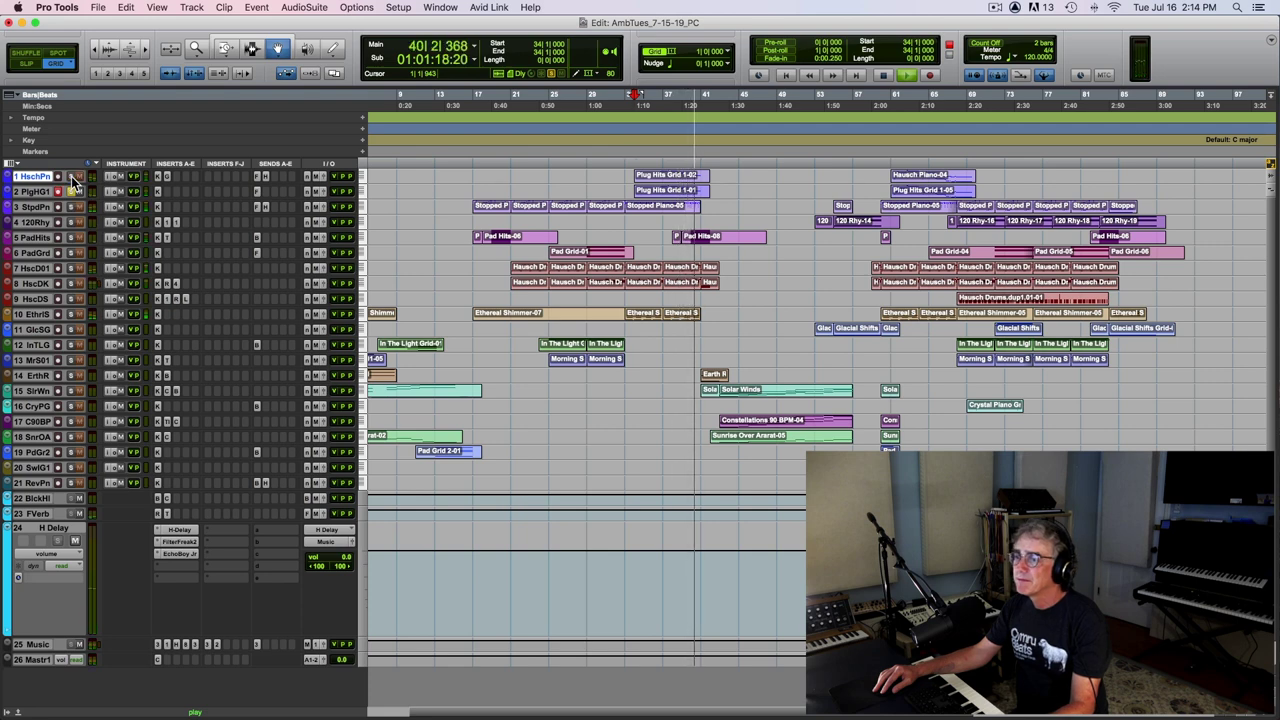
key(space)
Step: Solo and record-enable the StpdPn track and open its Kontakt instrument
click(71, 176)
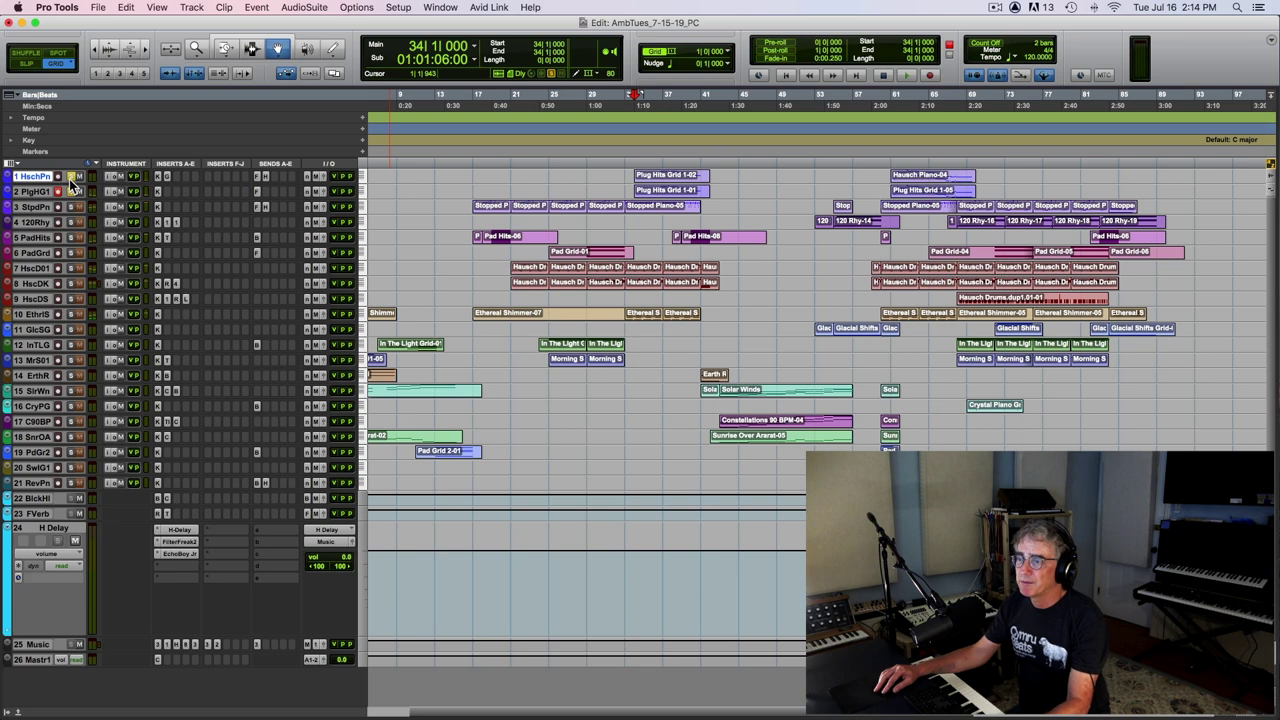
click(73, 207)
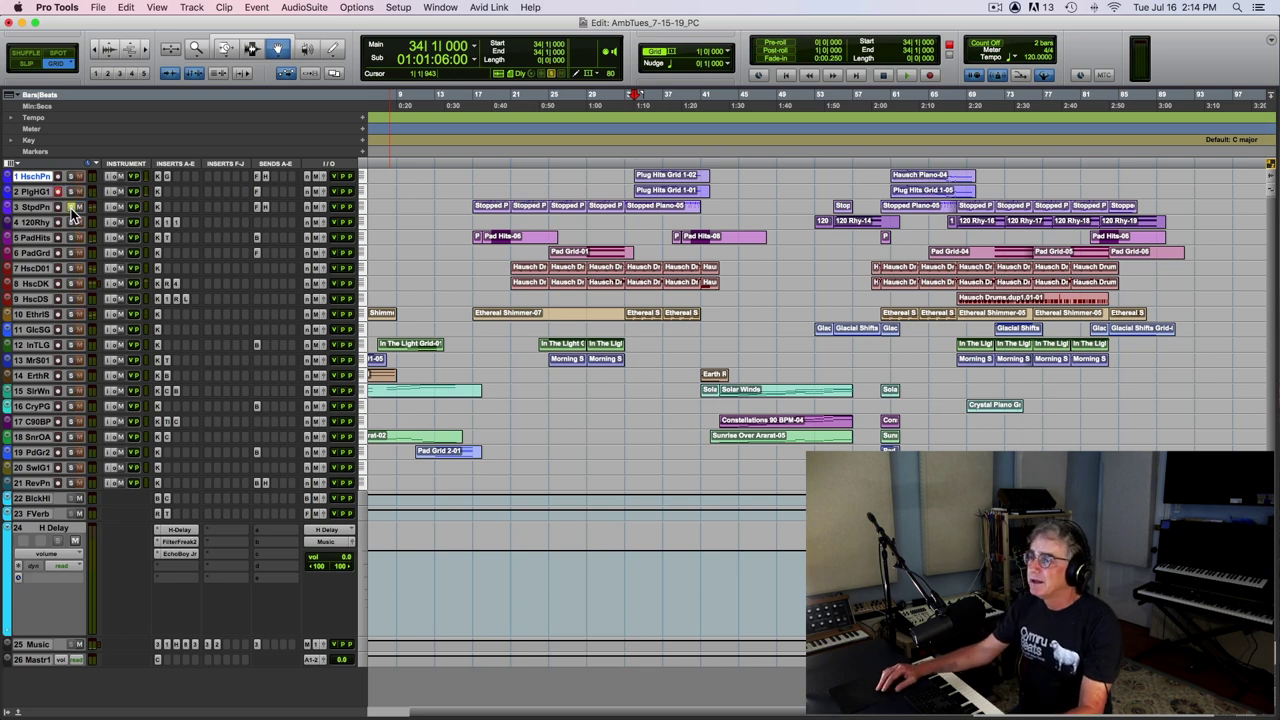
click(158, 207)
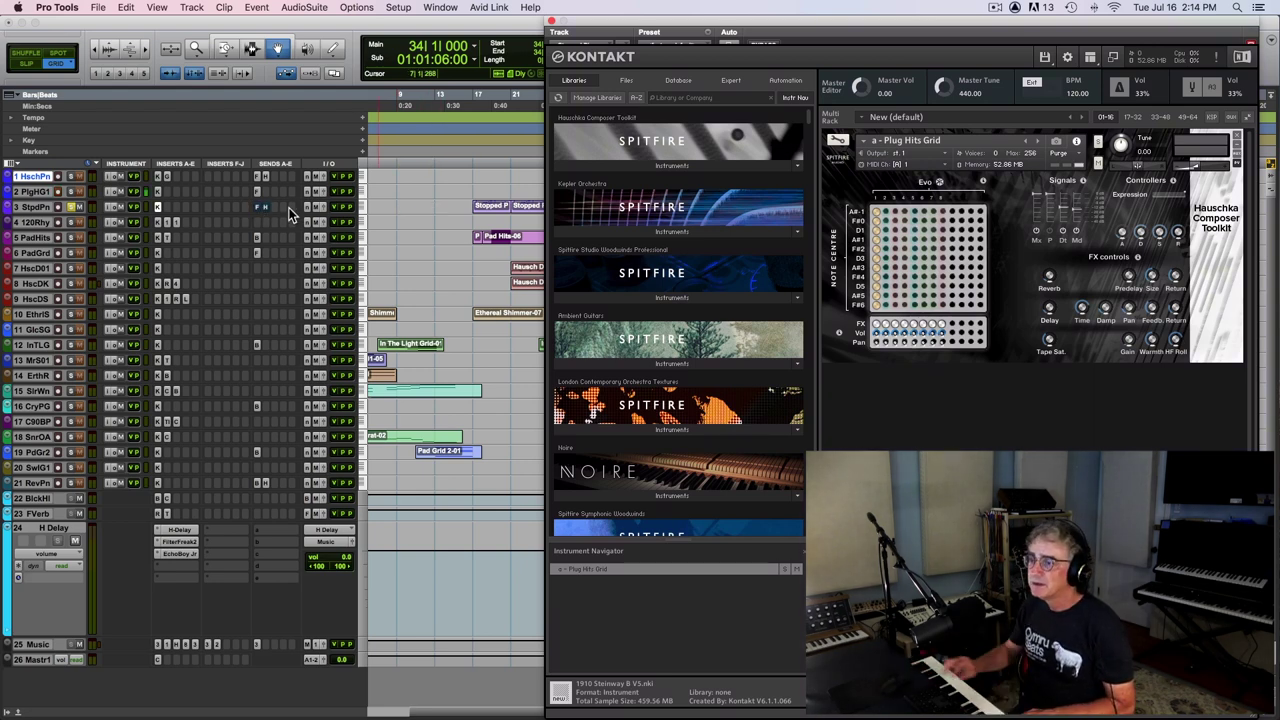
scroll(115, 213, right, 3)
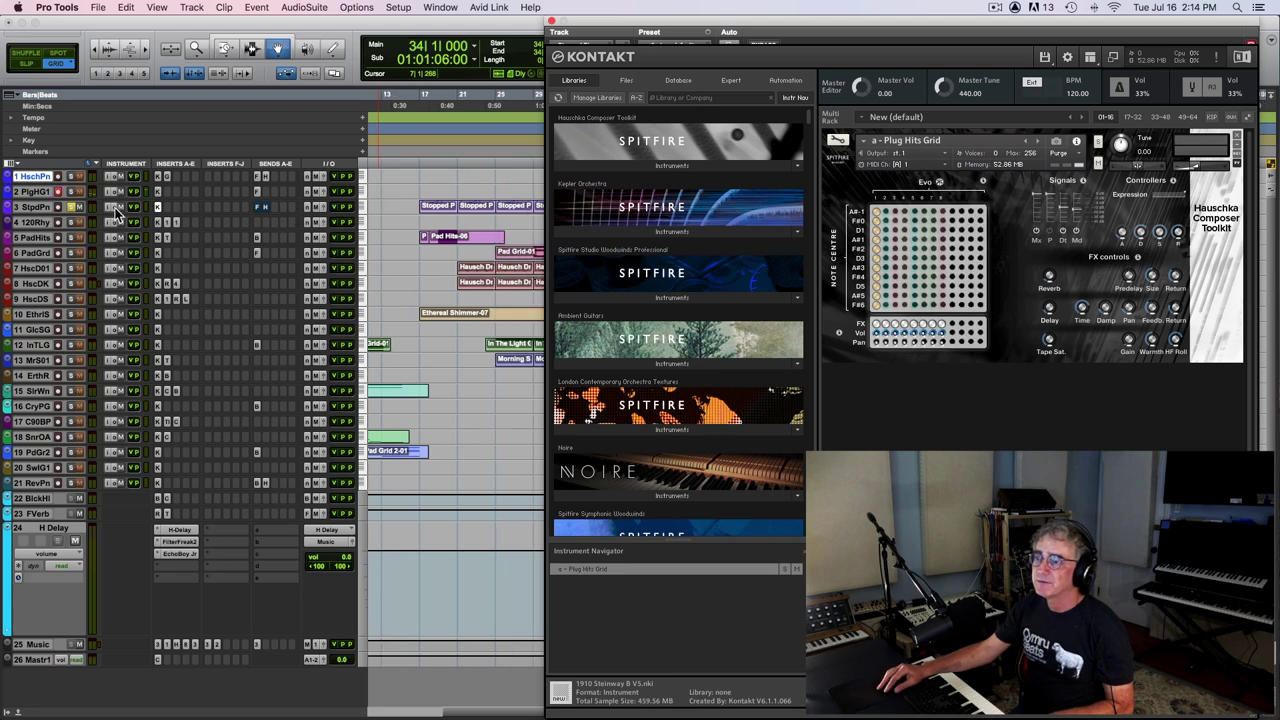
click(57, 211)
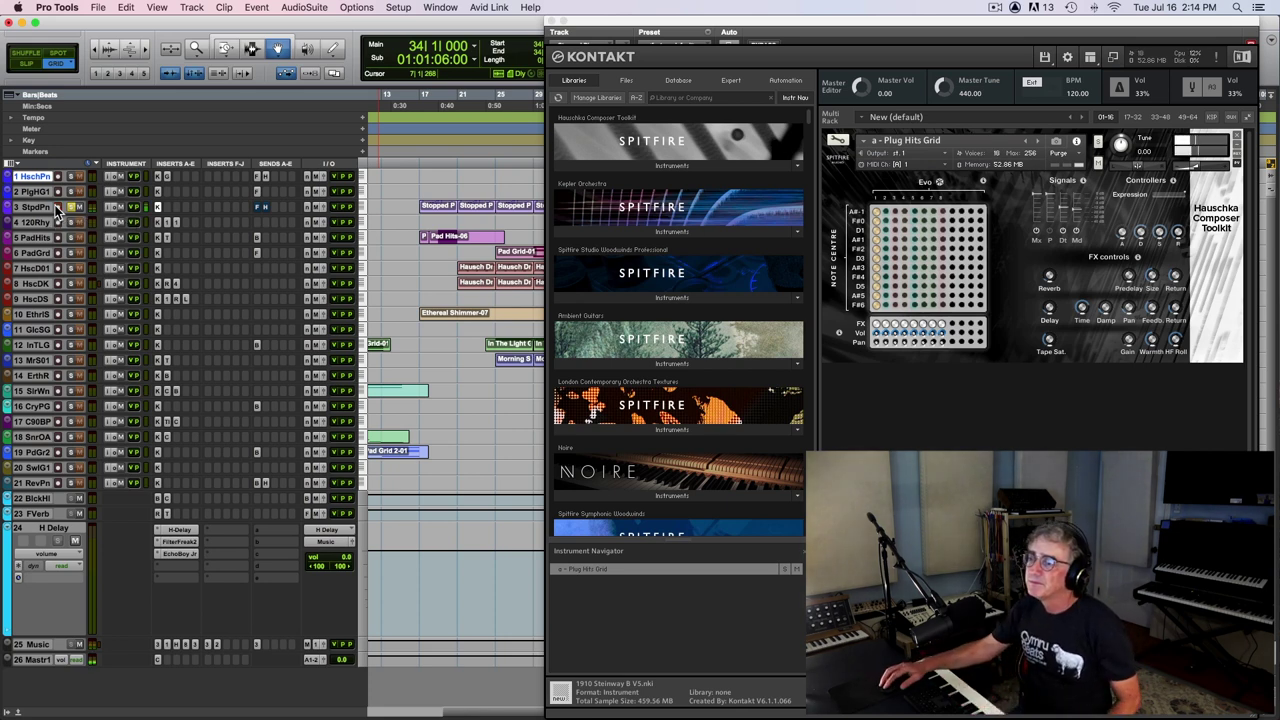
Step: Unmute the StpdPn track's send a to FF Verb and close the send window
click(258, 207)
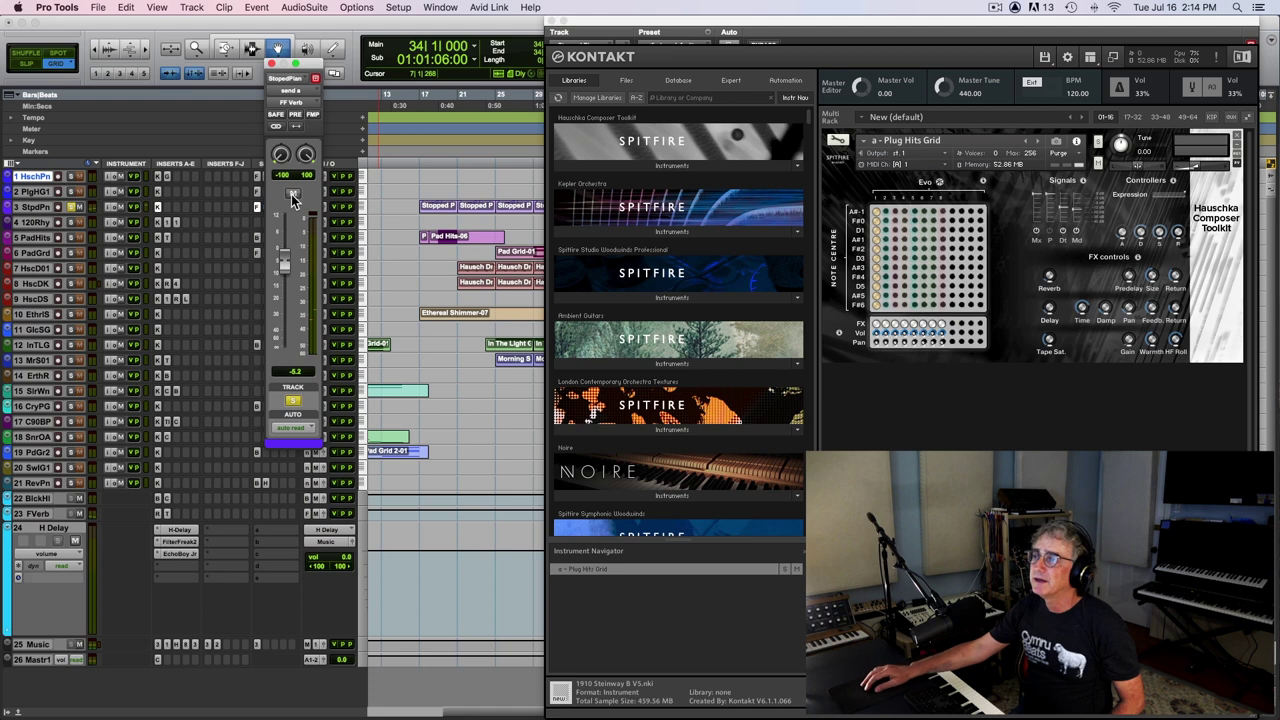
click(271, 64)
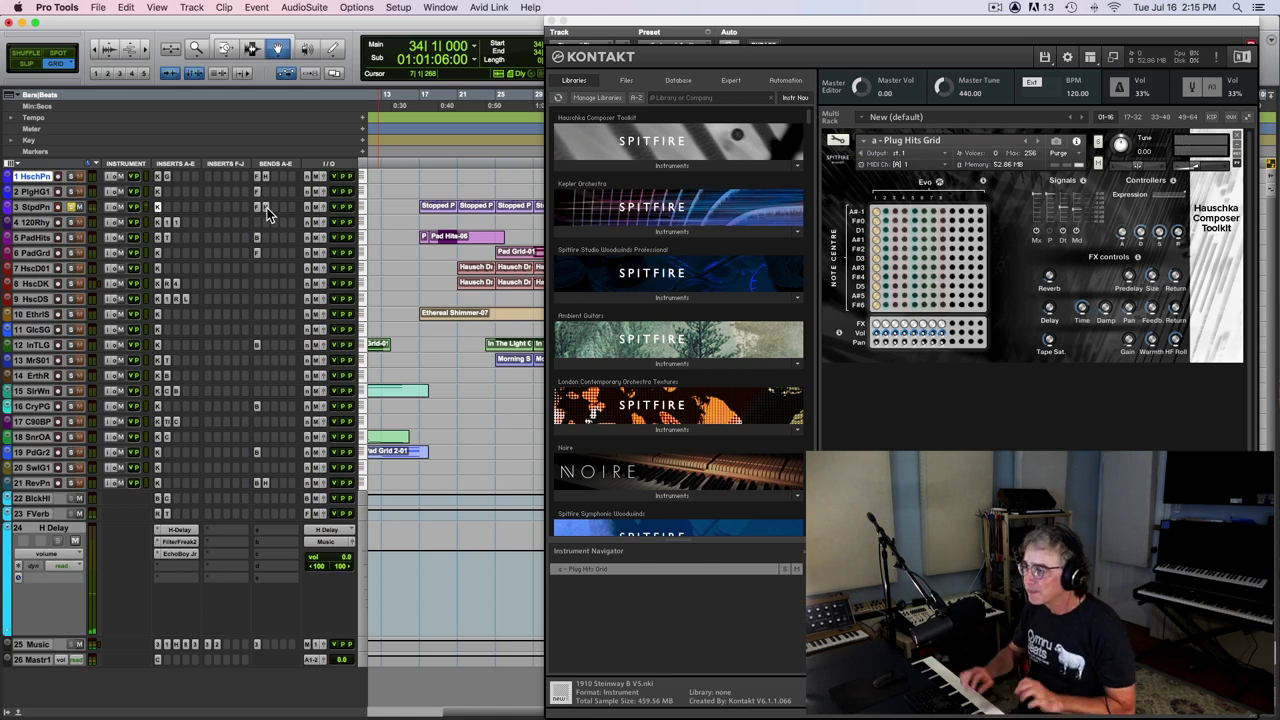
Step: Close the Kontakt window and play the soloed StpdPn track from bar 17
key(Home)
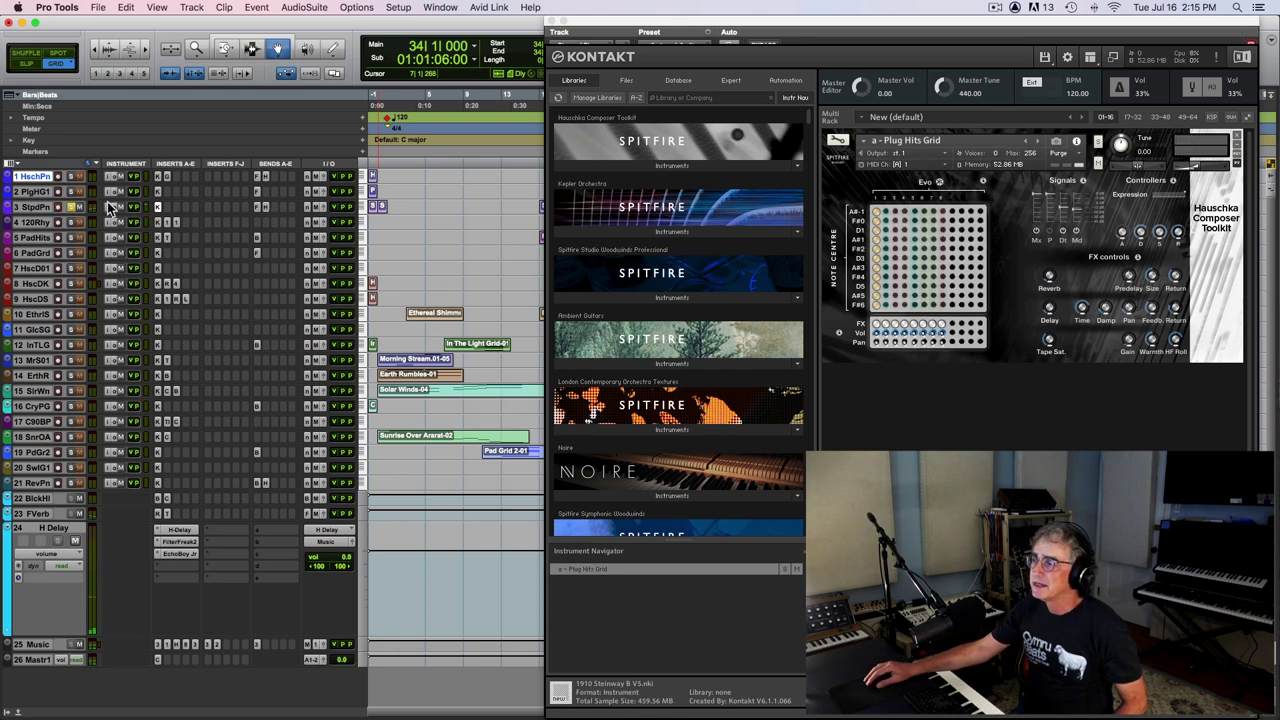
click(555, 20)
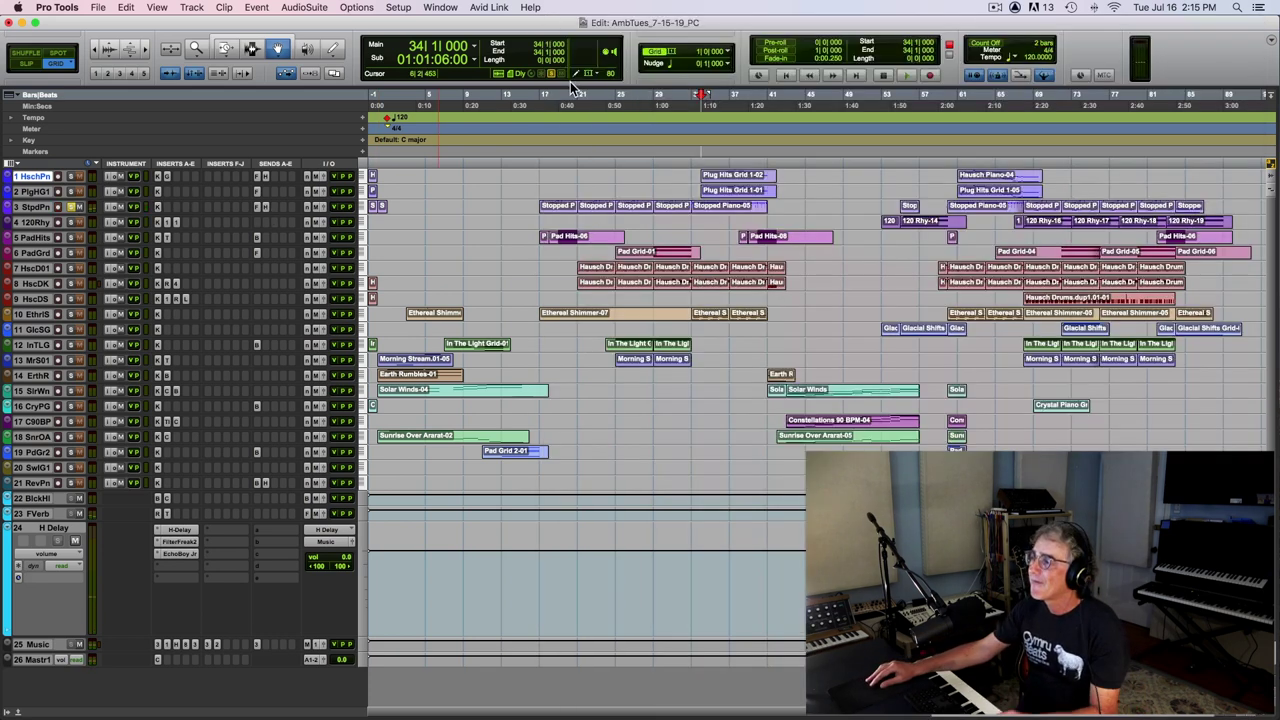
click(540, 153)
key(space)
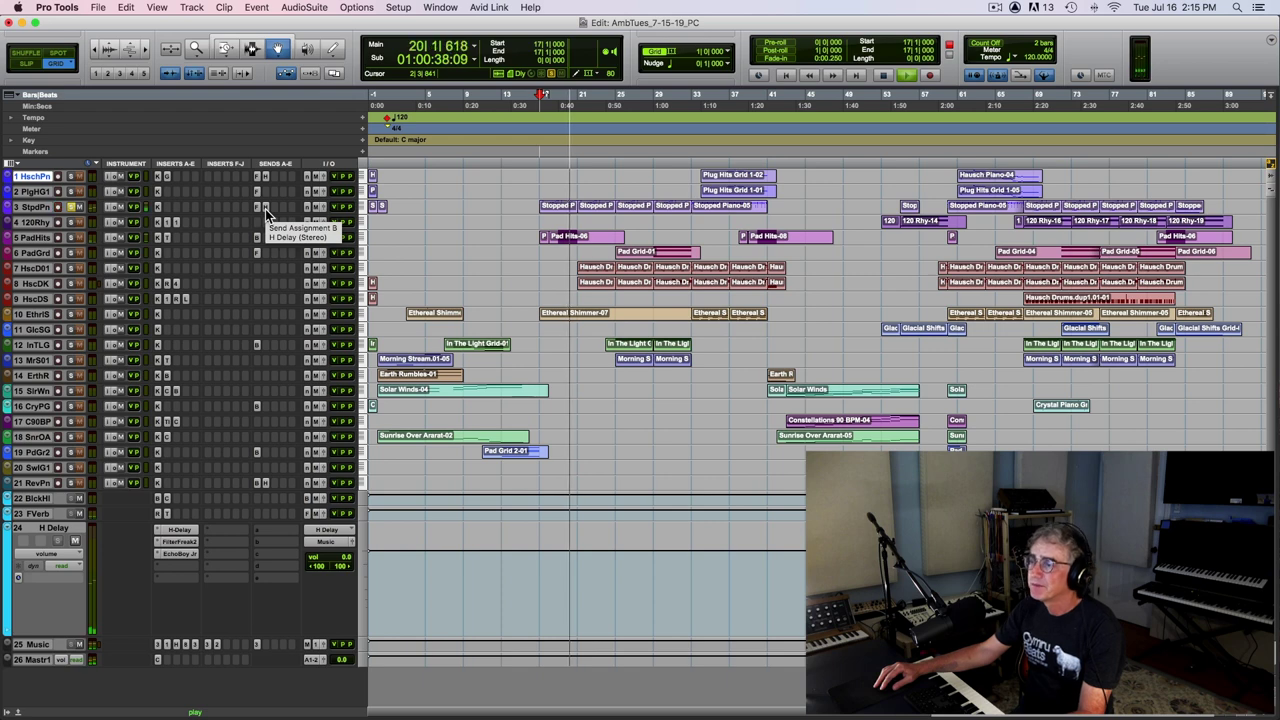
key(space)
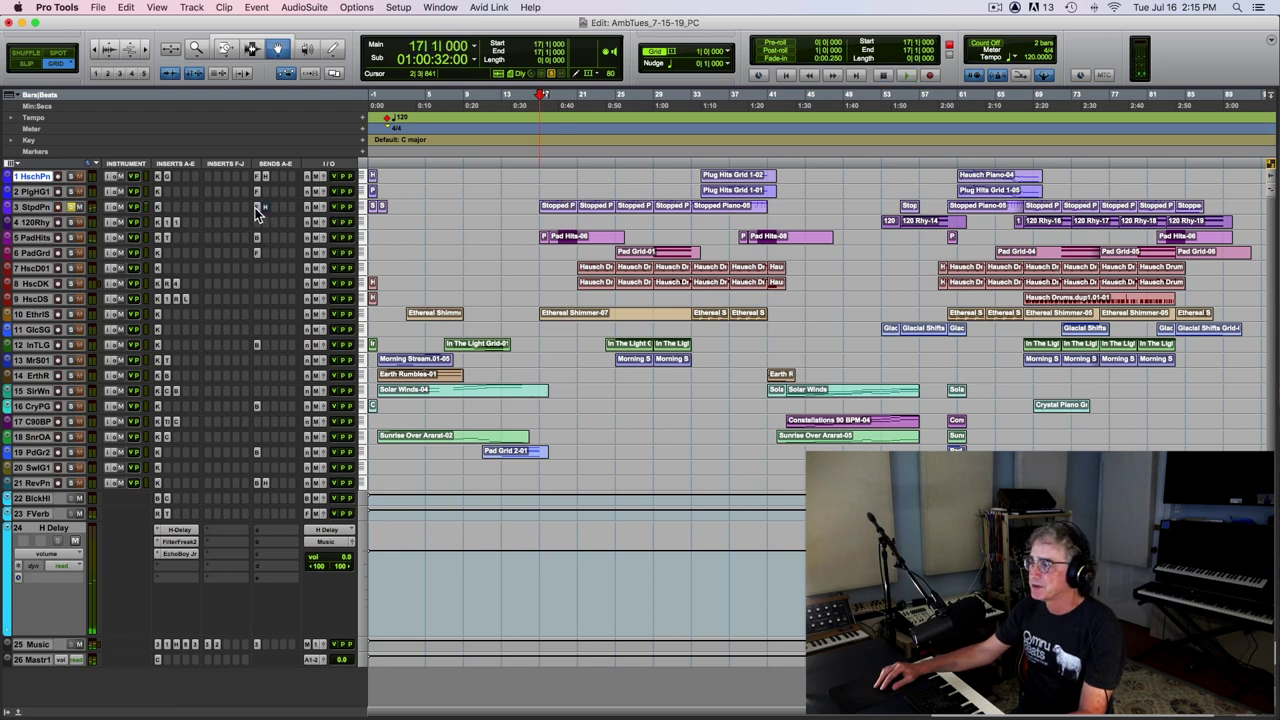
Step: Play StpdPn from bar 17 again while checking its send a to FF Verb, closing the send window and stopping playback
key(space)
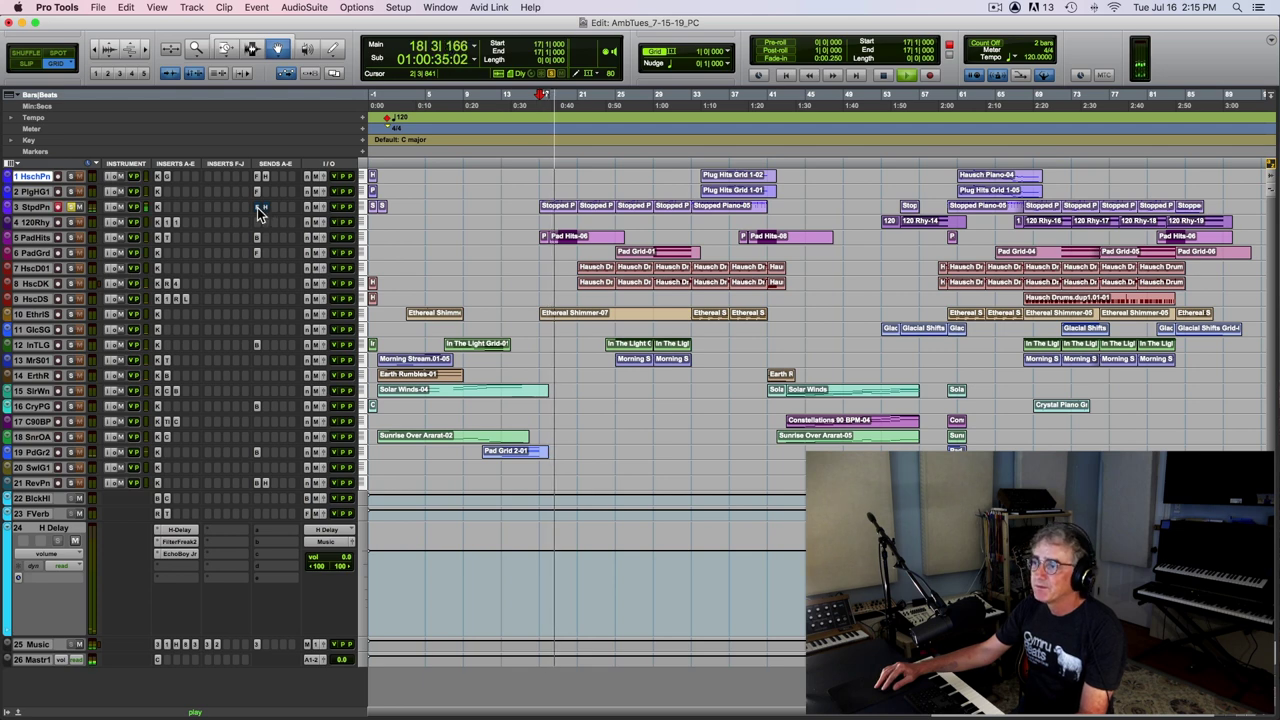
click(256, 207)
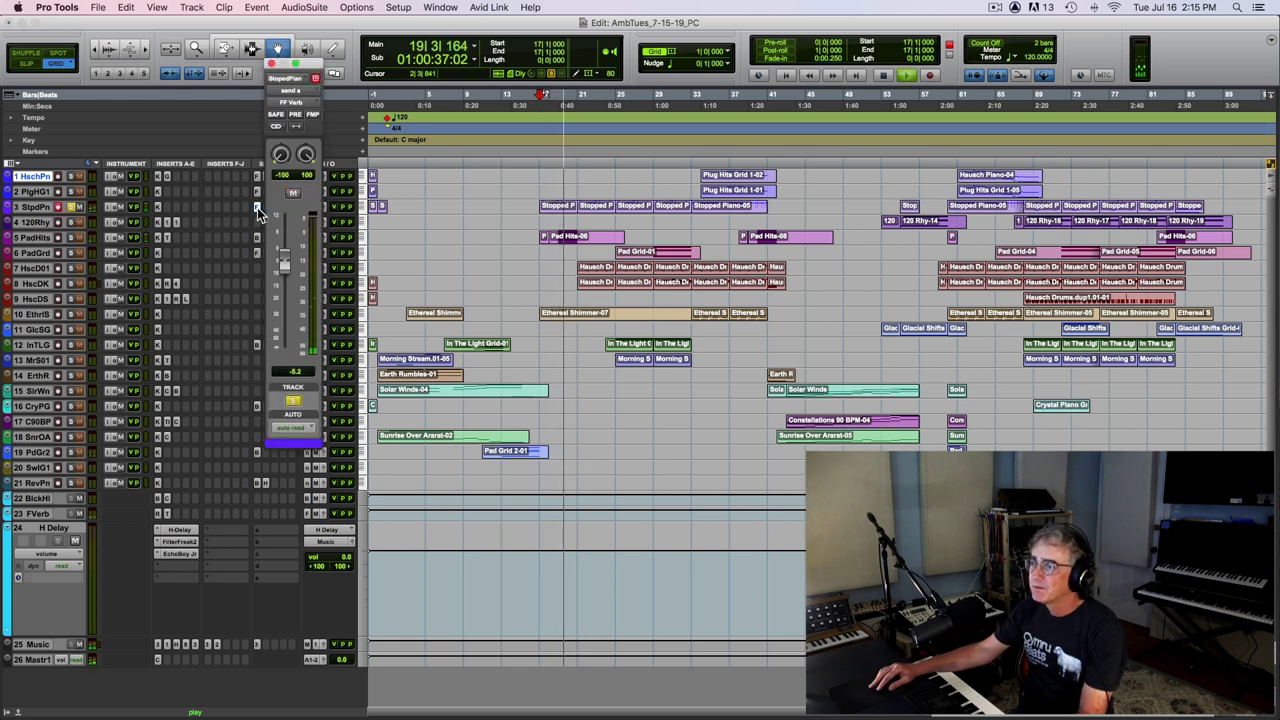
click(271, 63)
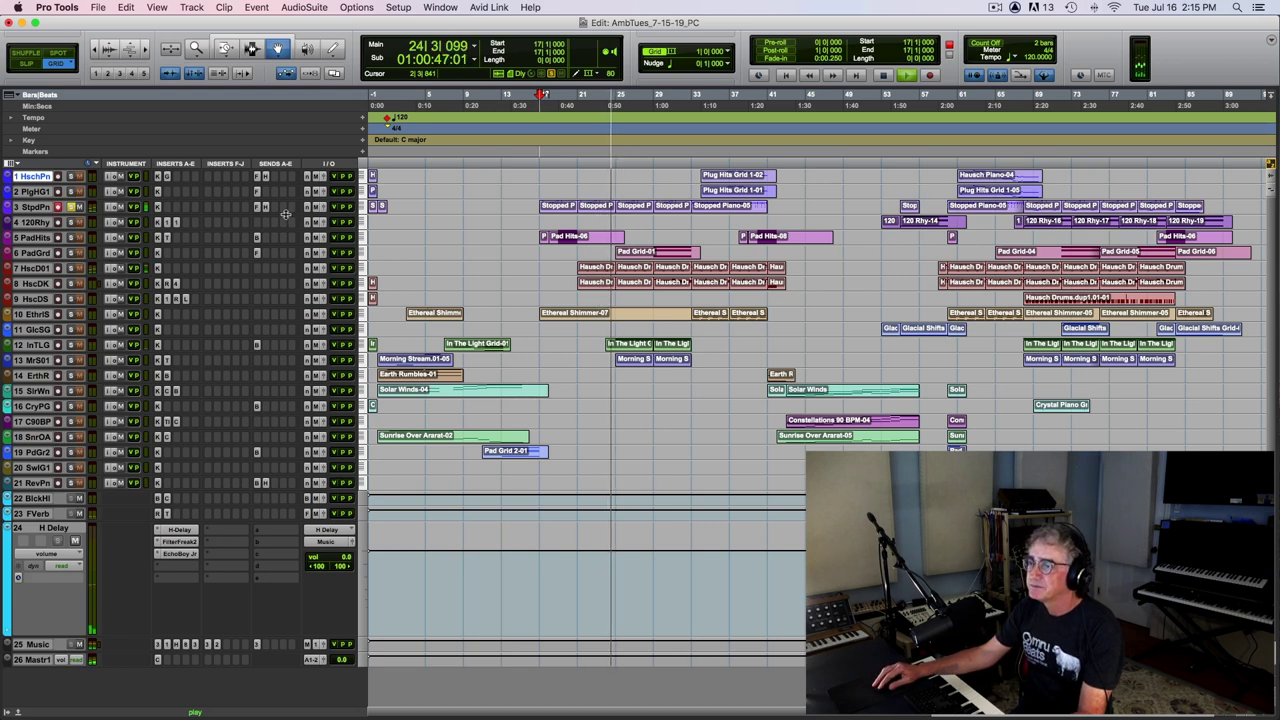
key(space)
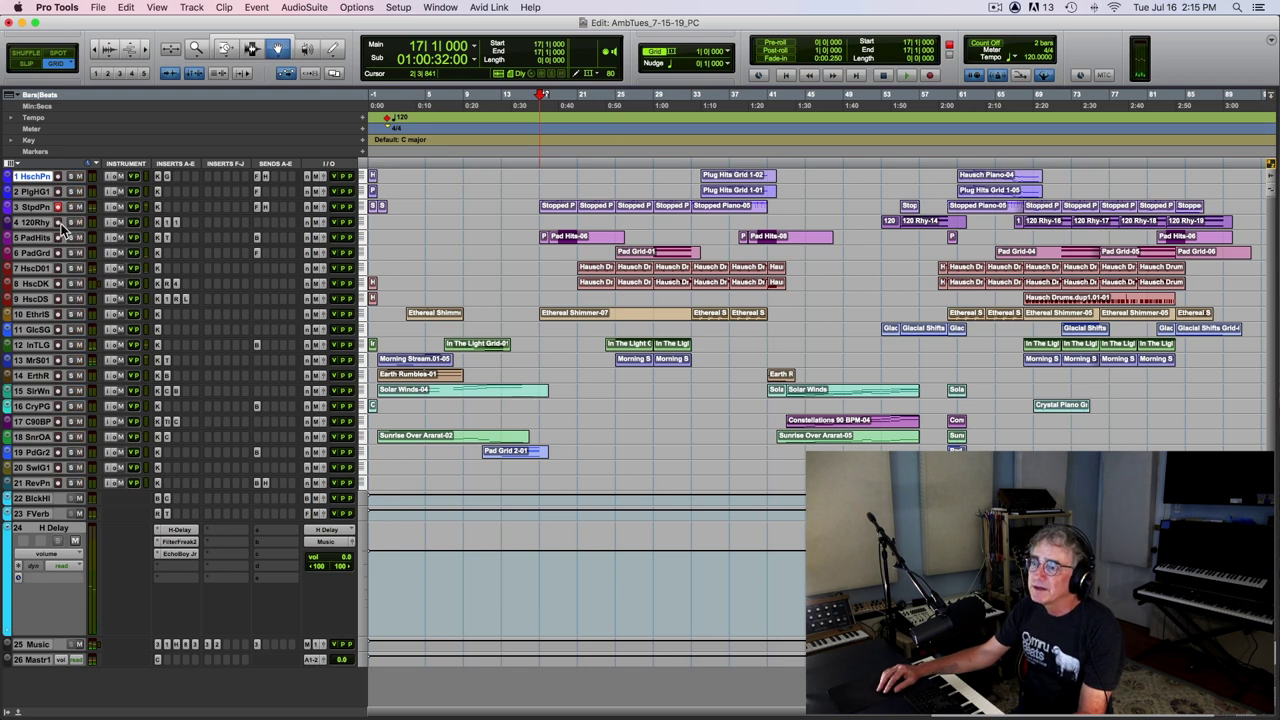
Step: Solo the 120Rhy track, place the playback position at bar 55 and view its Kontakt instrument
click(72, 222)
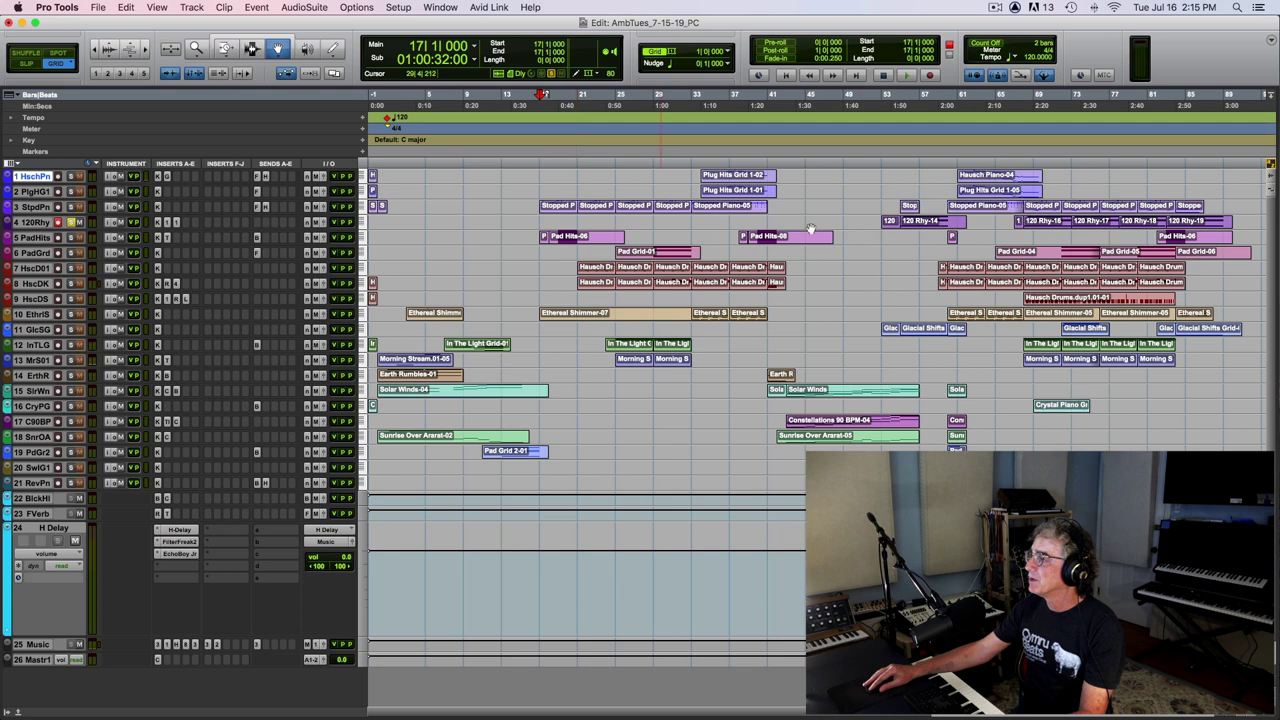
click(924, 150)
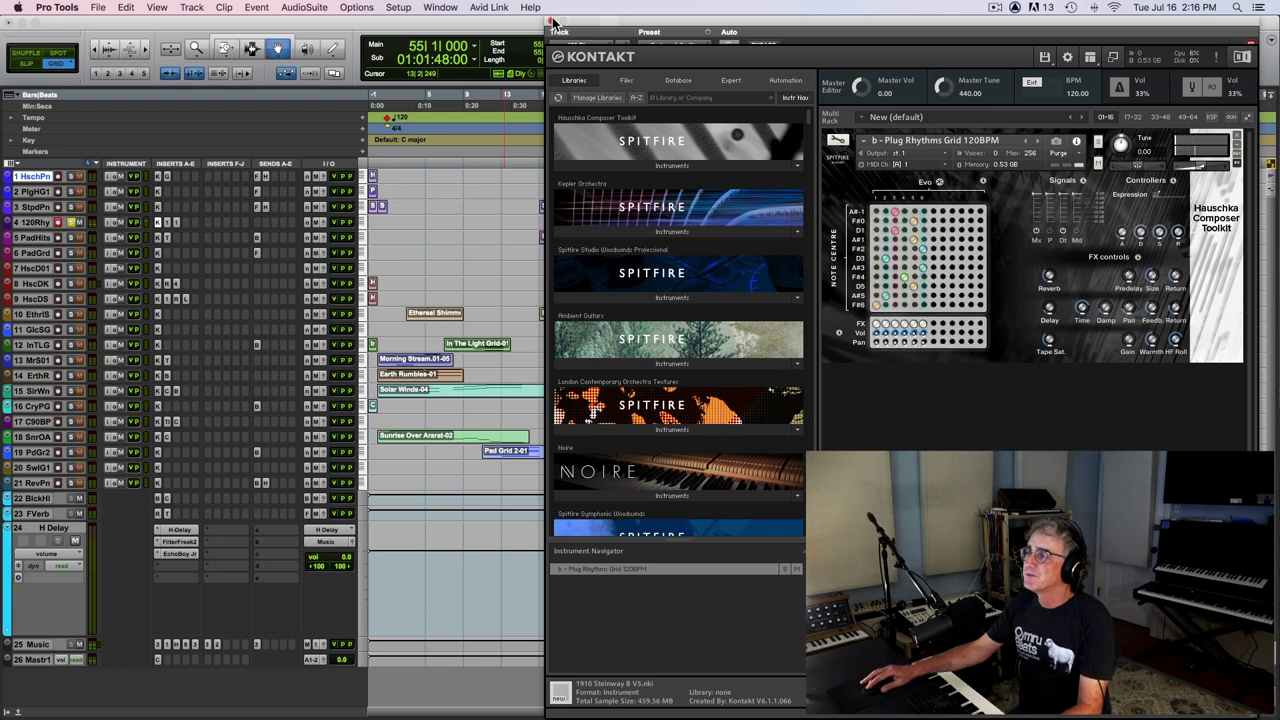
click(553, 20)
Step: Switch to the Selector tool and play the soloed 120Rhy track from bar 55
click(252, 47)
click(901, 221)
key(space)
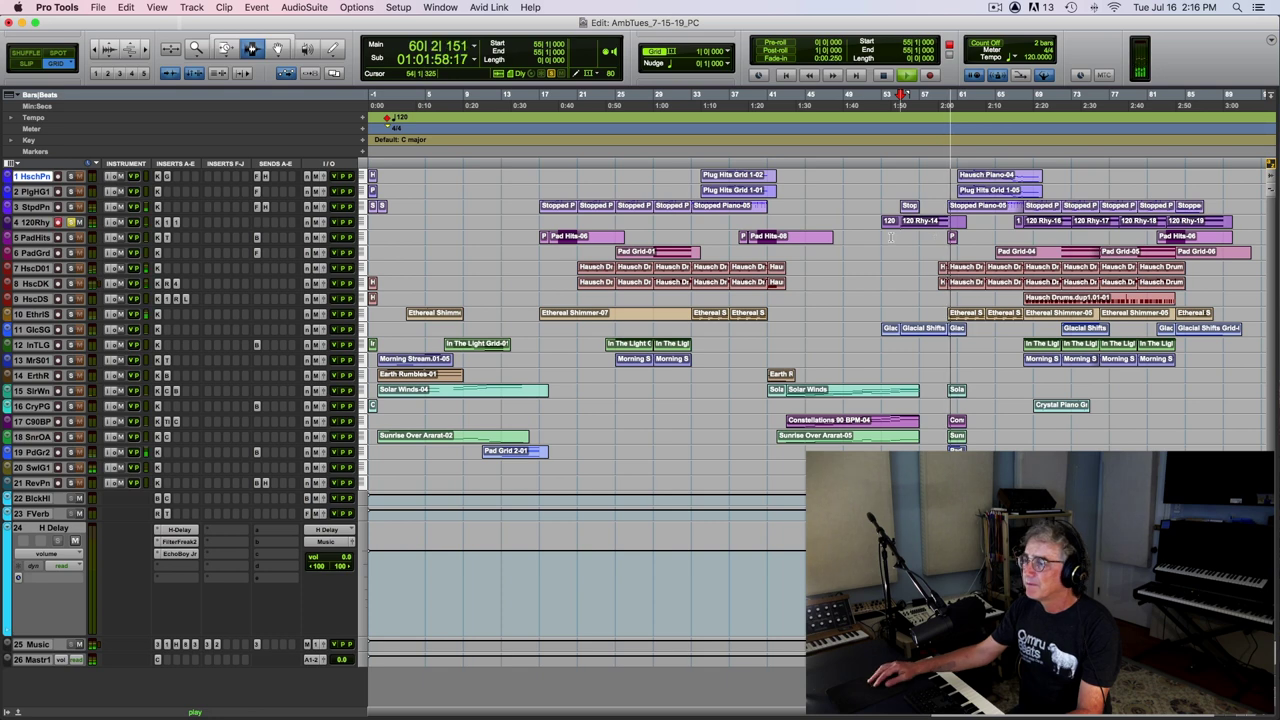
key(space)
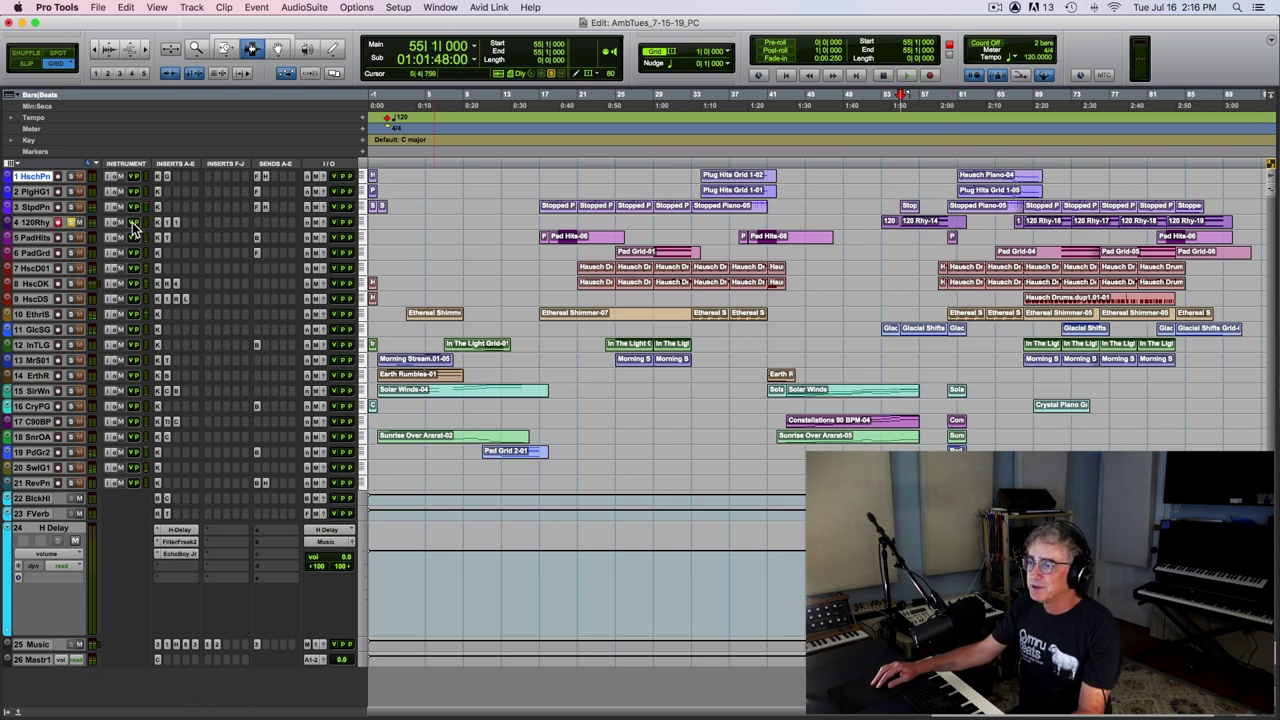
Step: Examine the 120Rhy track's EQ3 1-Band low-pass filter while playing from bar 85, and unsolo the track
click(169, 222)
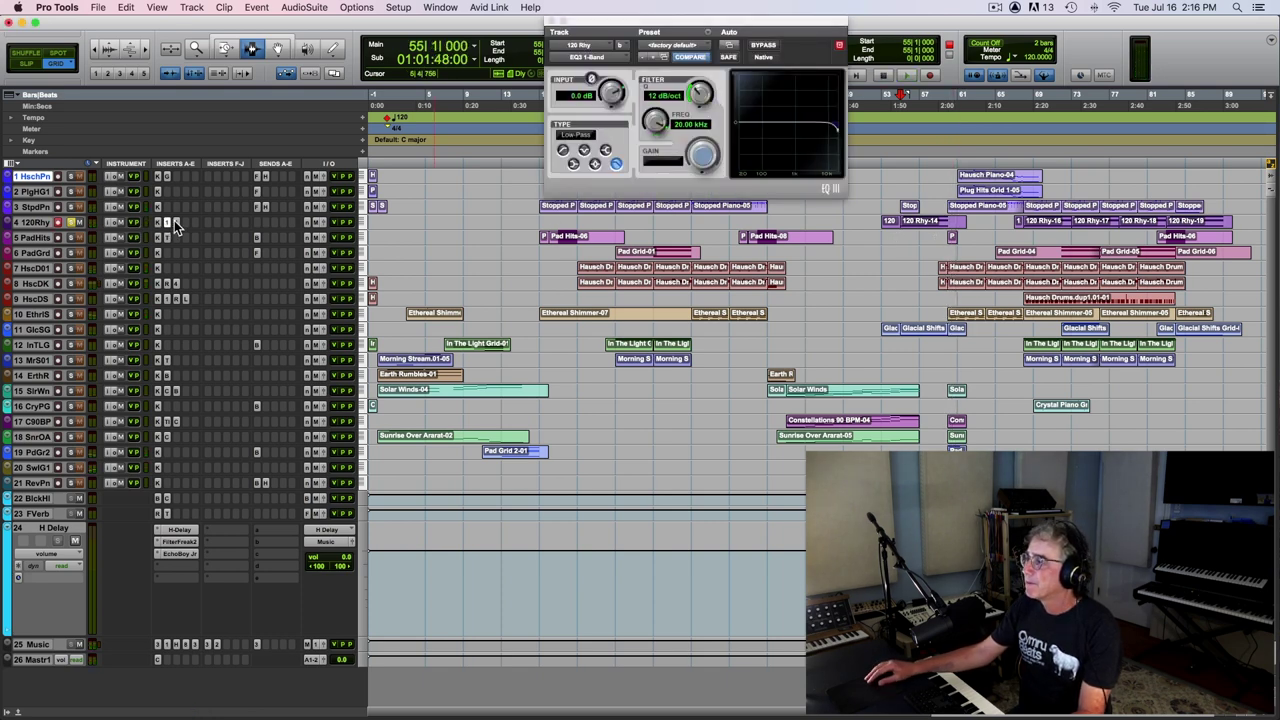
click(174, 222)
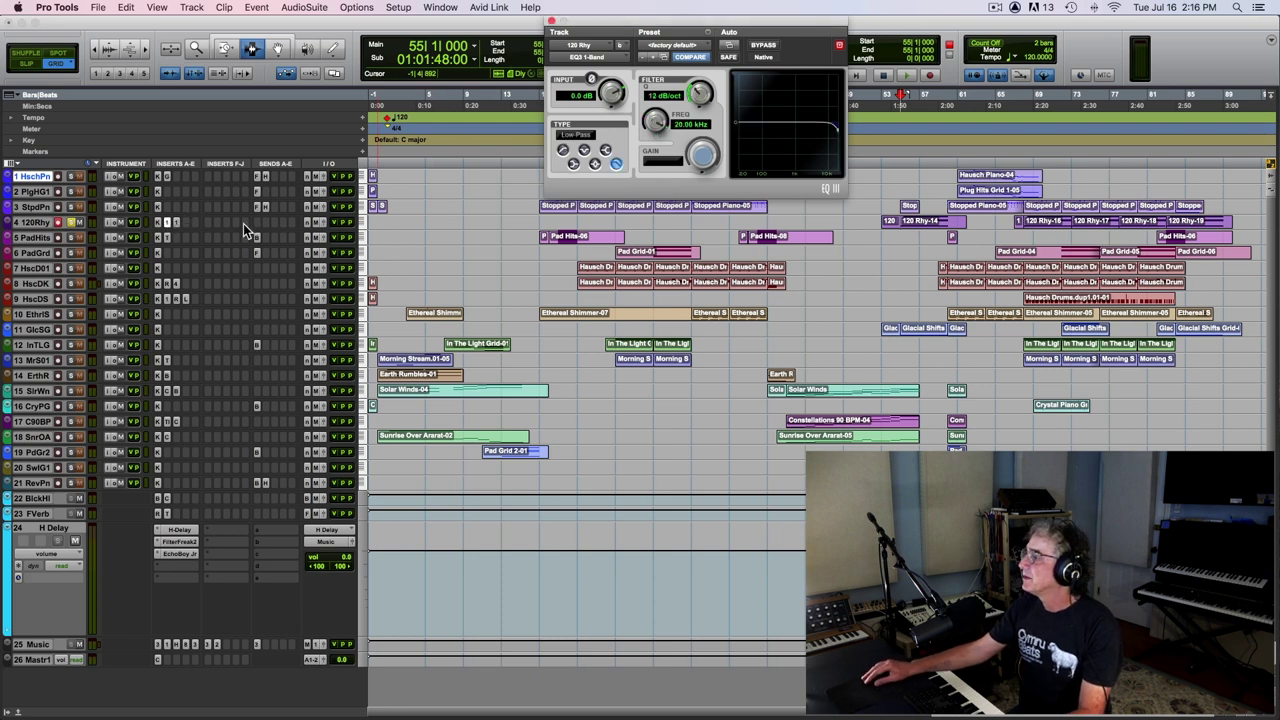
click(1187, 151)
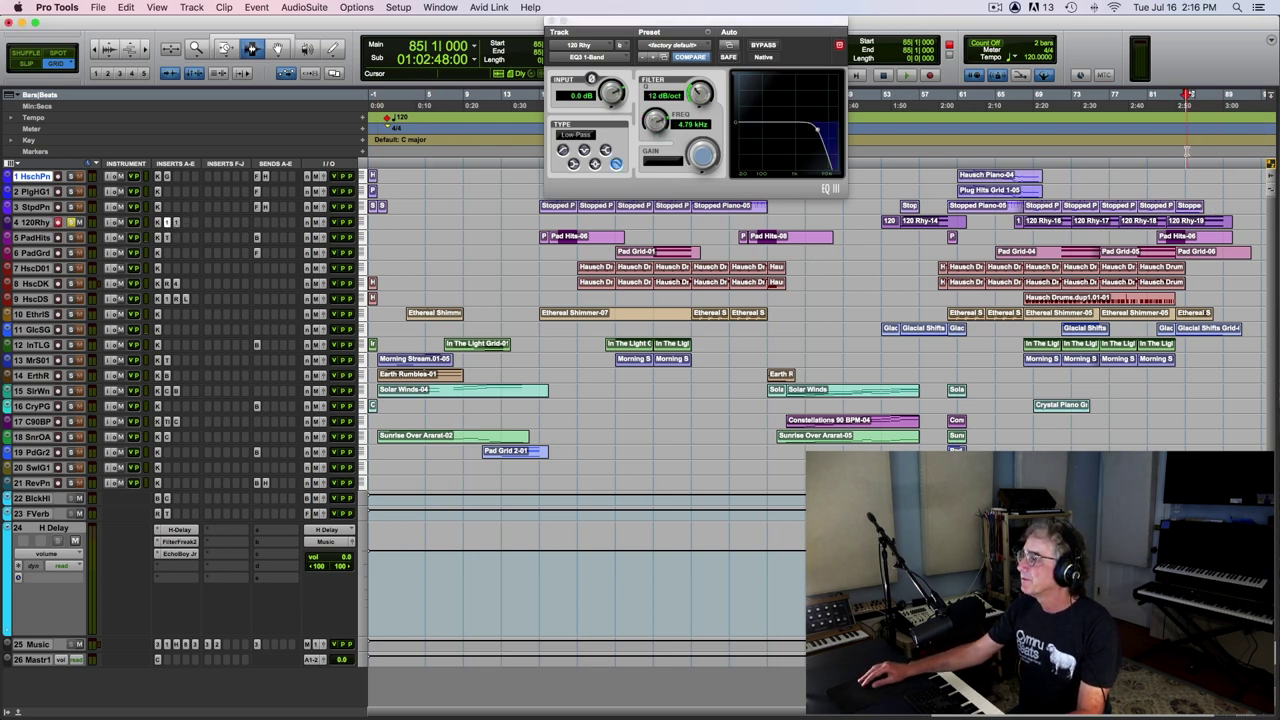
key(space)
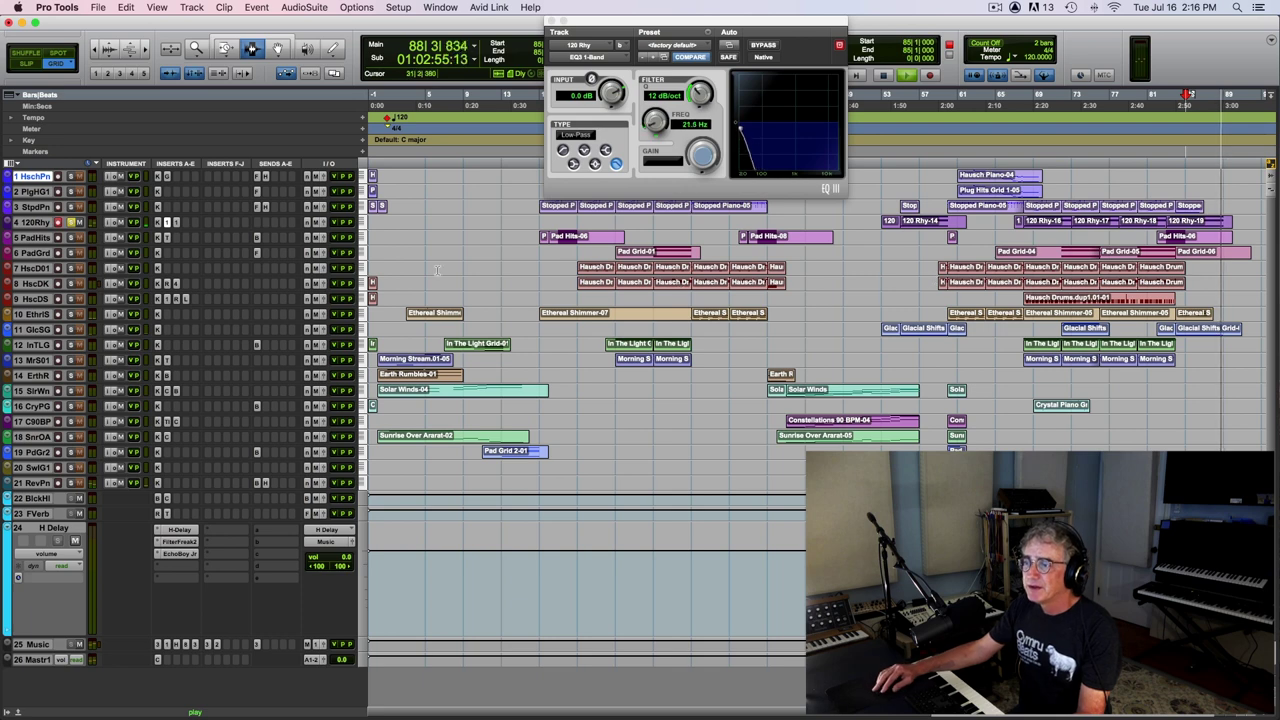
key(space)
click(73, 222)
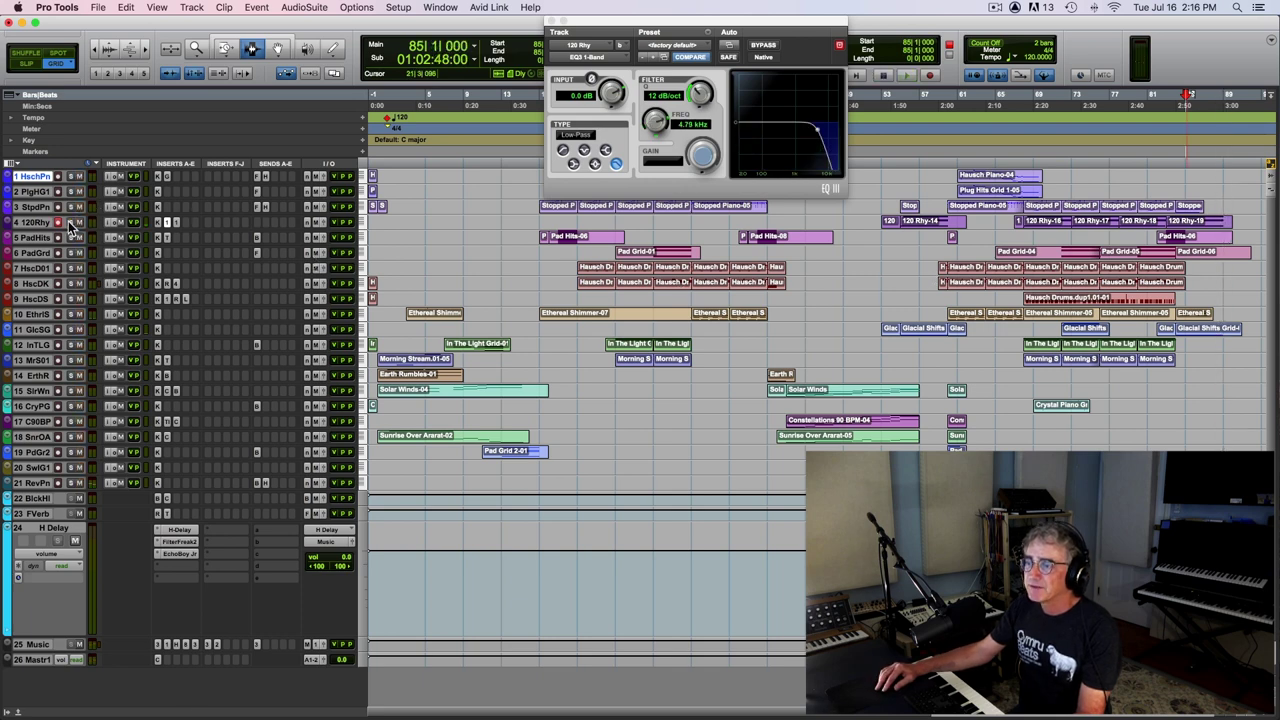
Step: View the PadHits track's Kontakt instrument and play the track soloed from bar 19, removing the solo when done
click(160, 240)
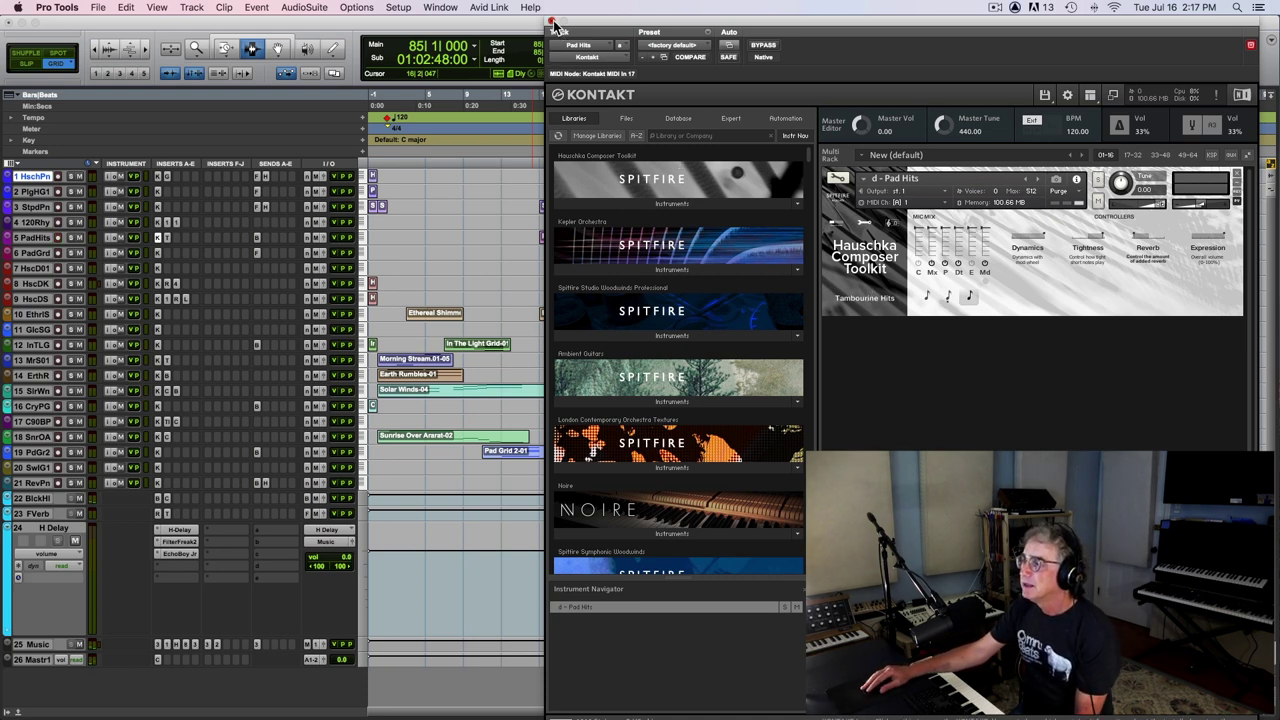
click(552, 21)
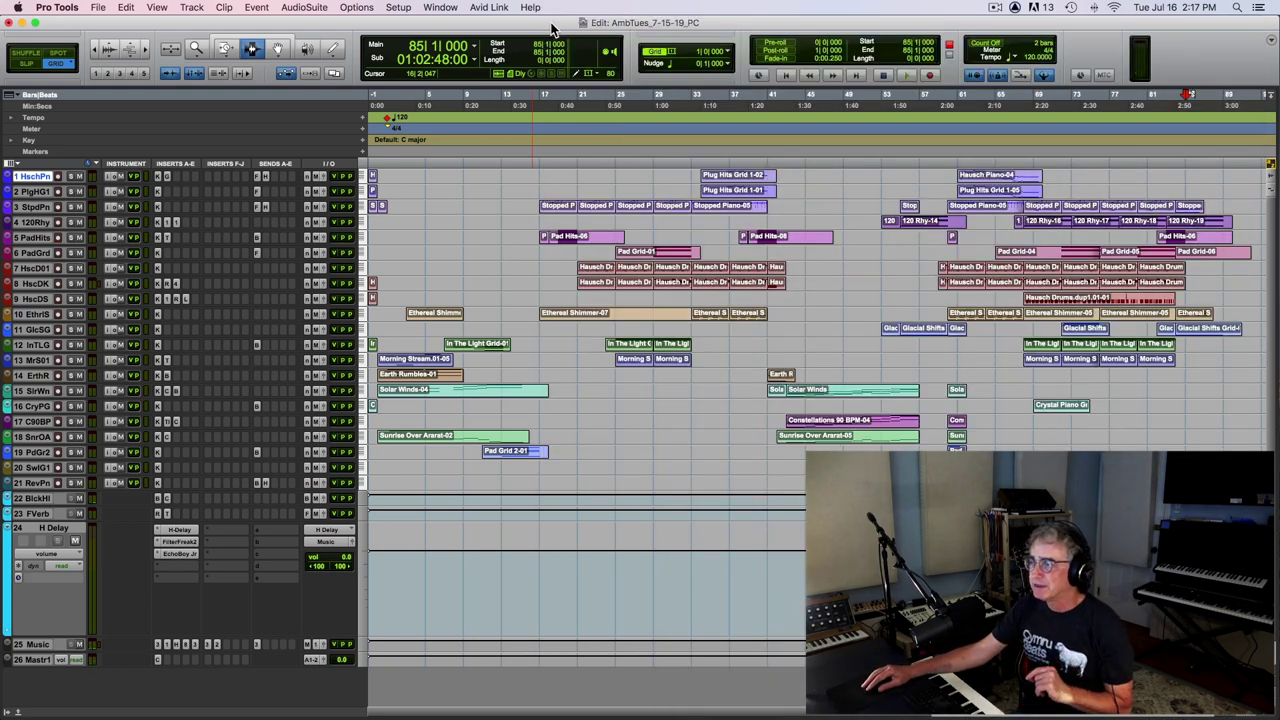
click(547, 238)
key(space)
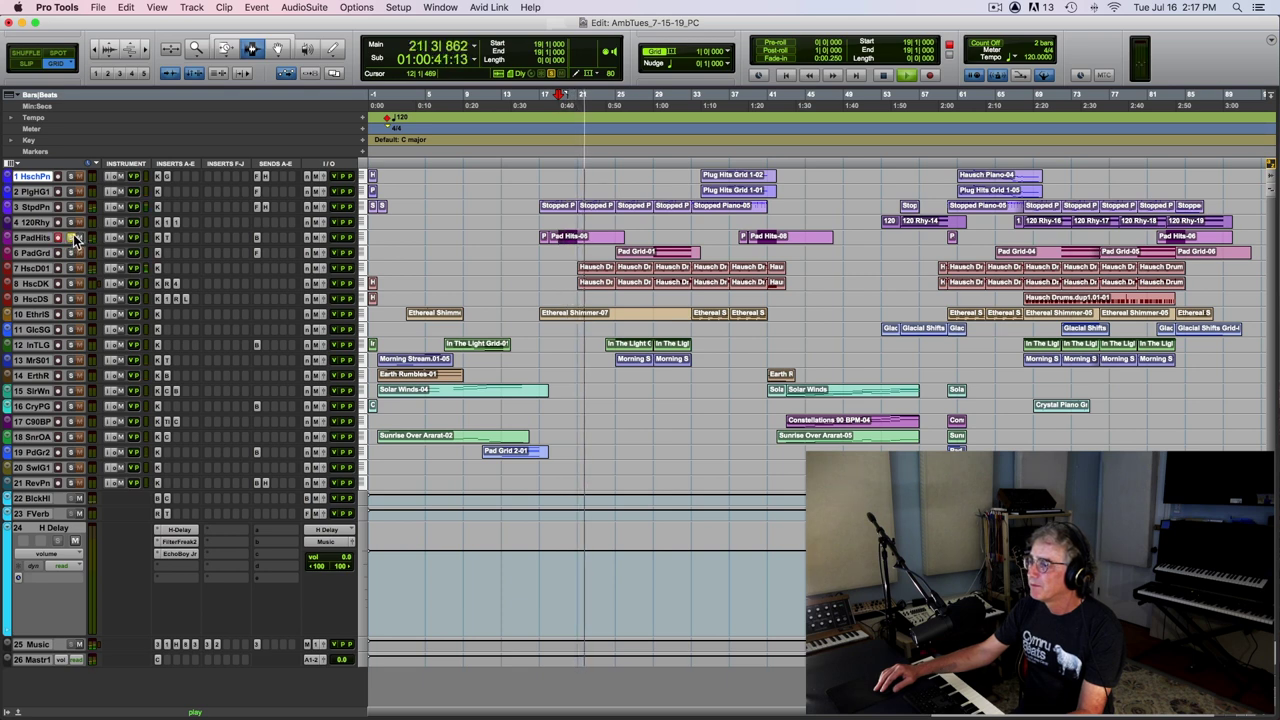
key(space)
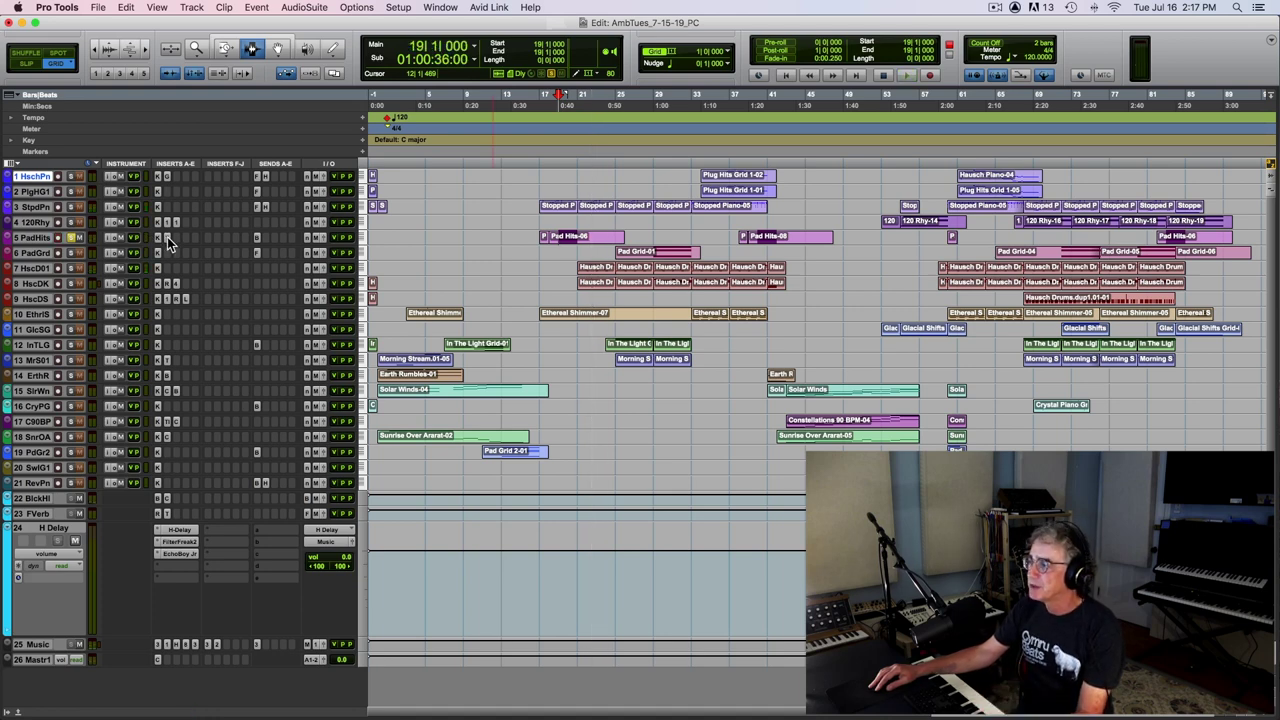
click(71, 238)
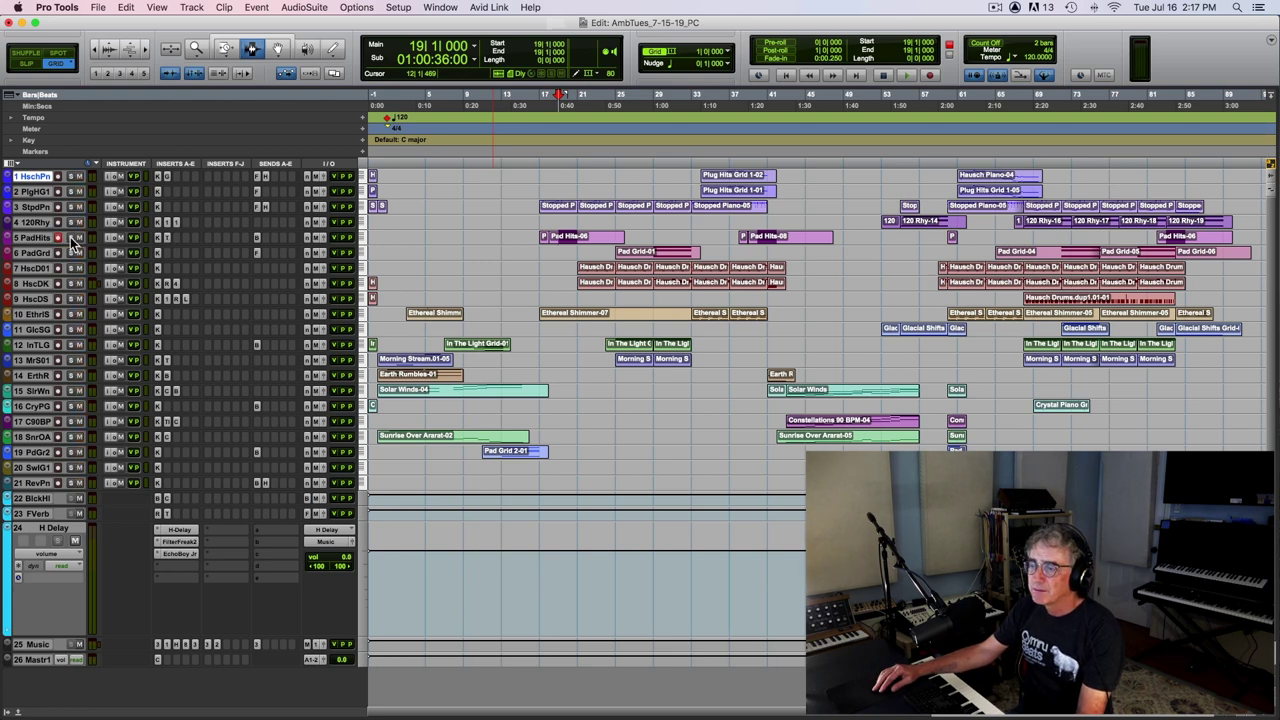
Step: Record-enable the PadGrd track and view its Kontakt instrument and send a to FF Verb, closing both windows
click(58, 253)
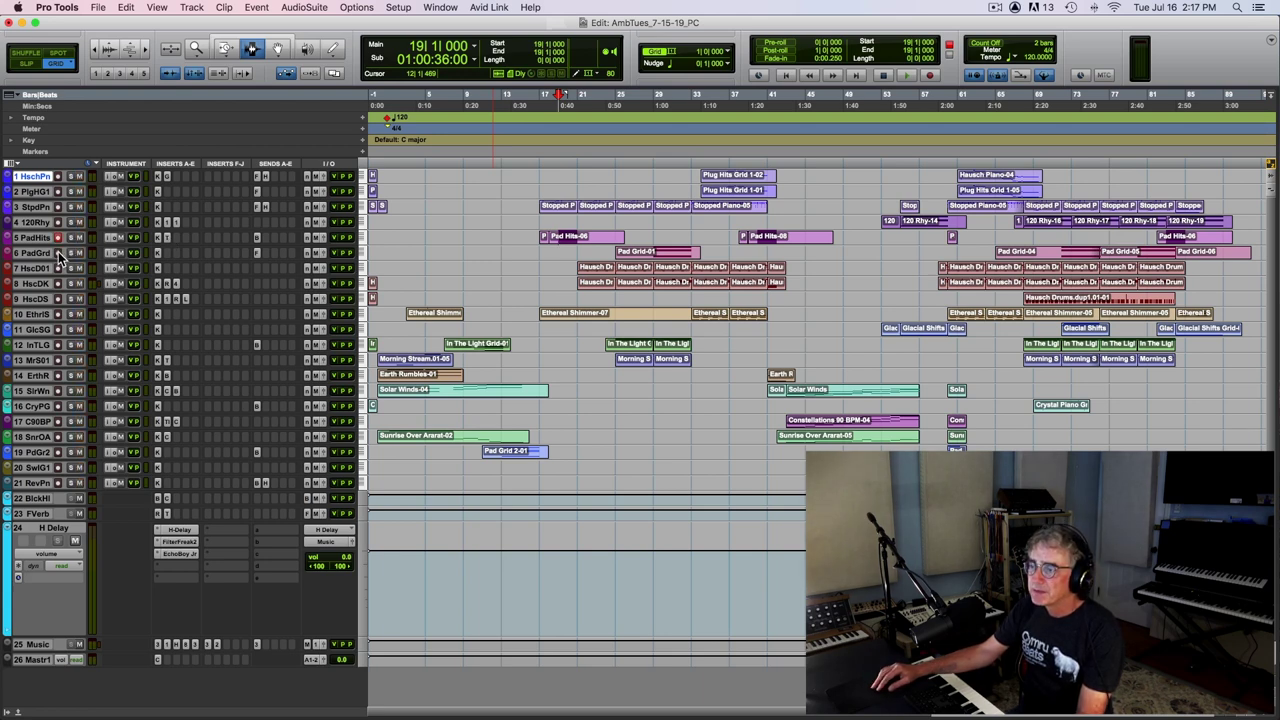
click(156, 252)
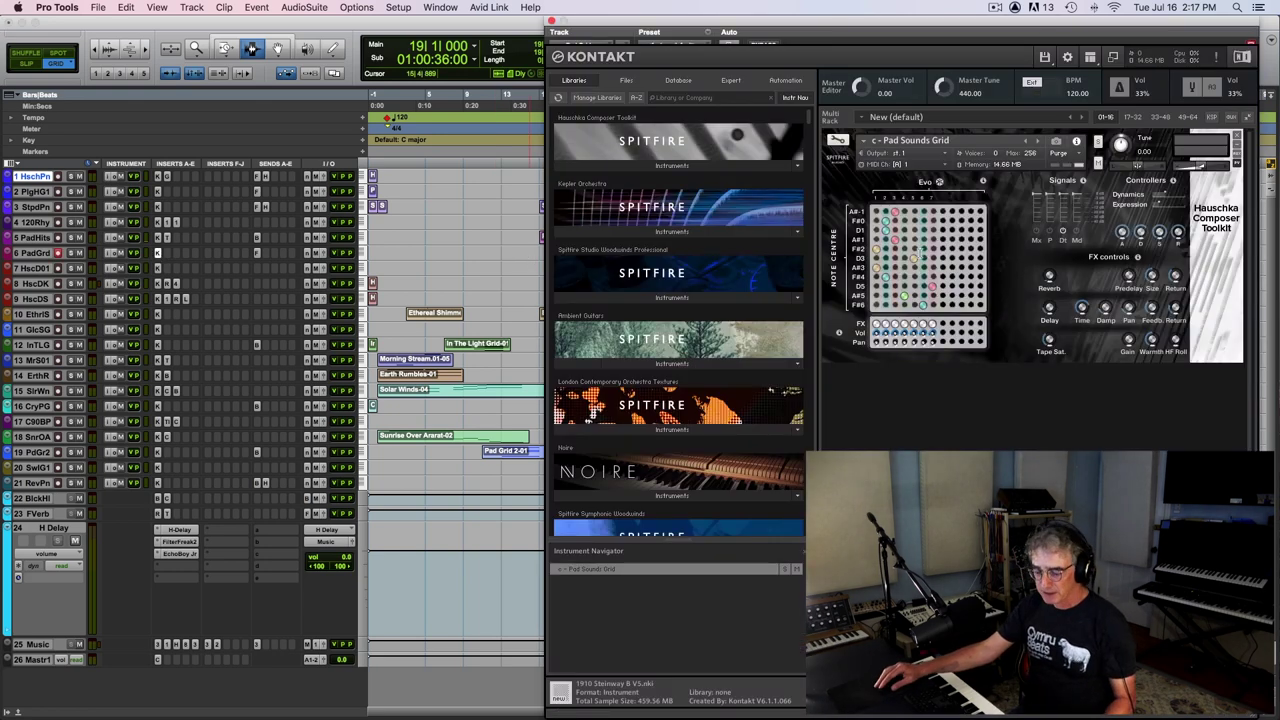
click(255, 251)
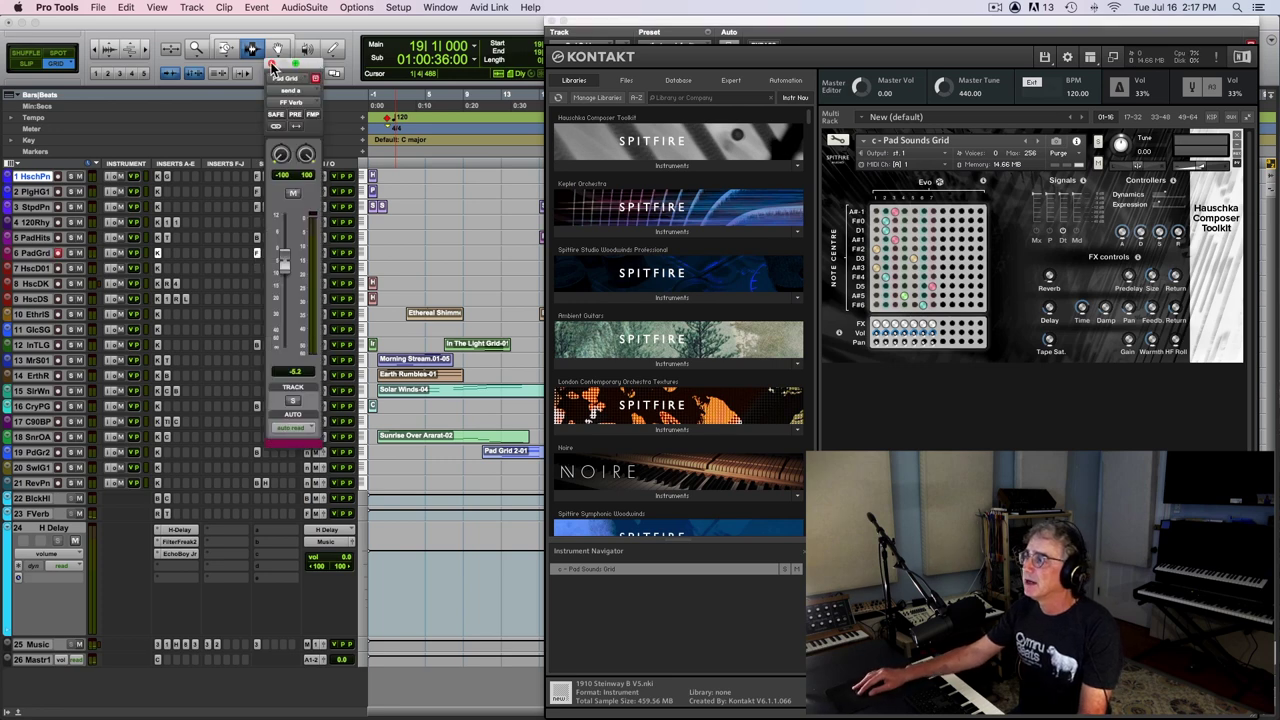
click(270, 65)
click(552, 24)
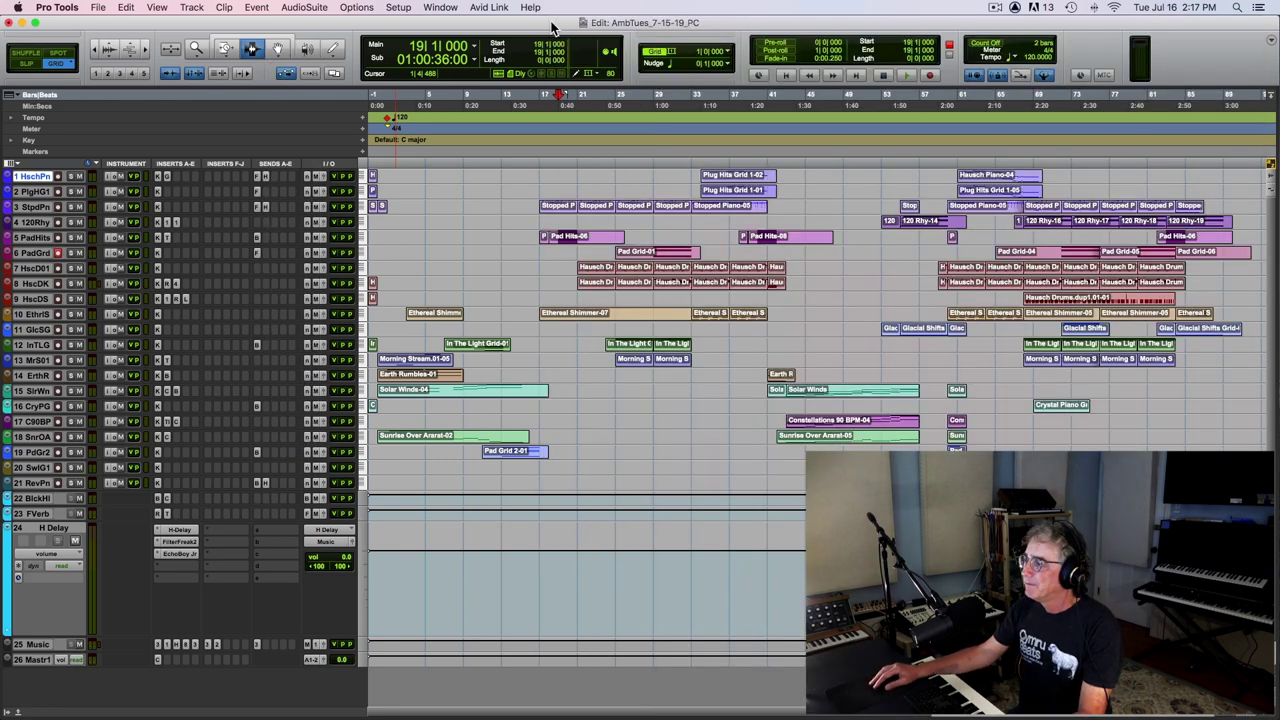
Step: Play the soloed PadGrd track from bar 29 and open the docked MIDI editor on its notes
click(658, 95)
key(space)
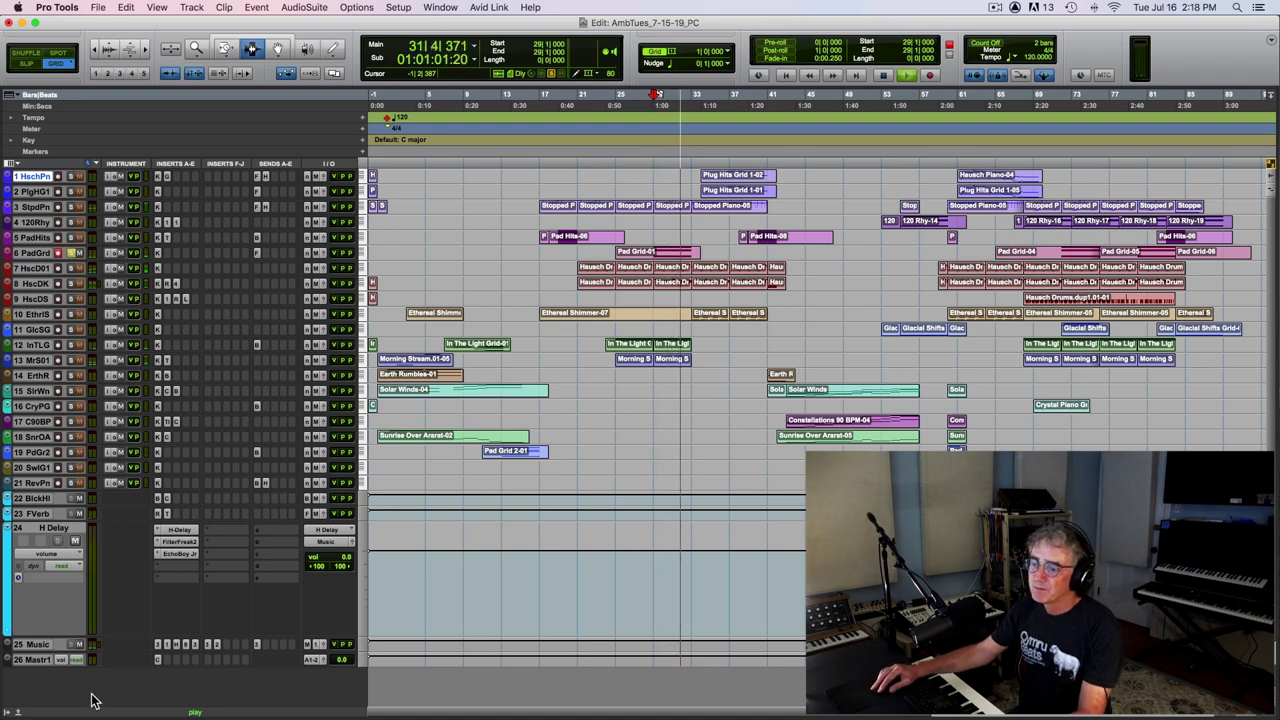
click(17, 712)
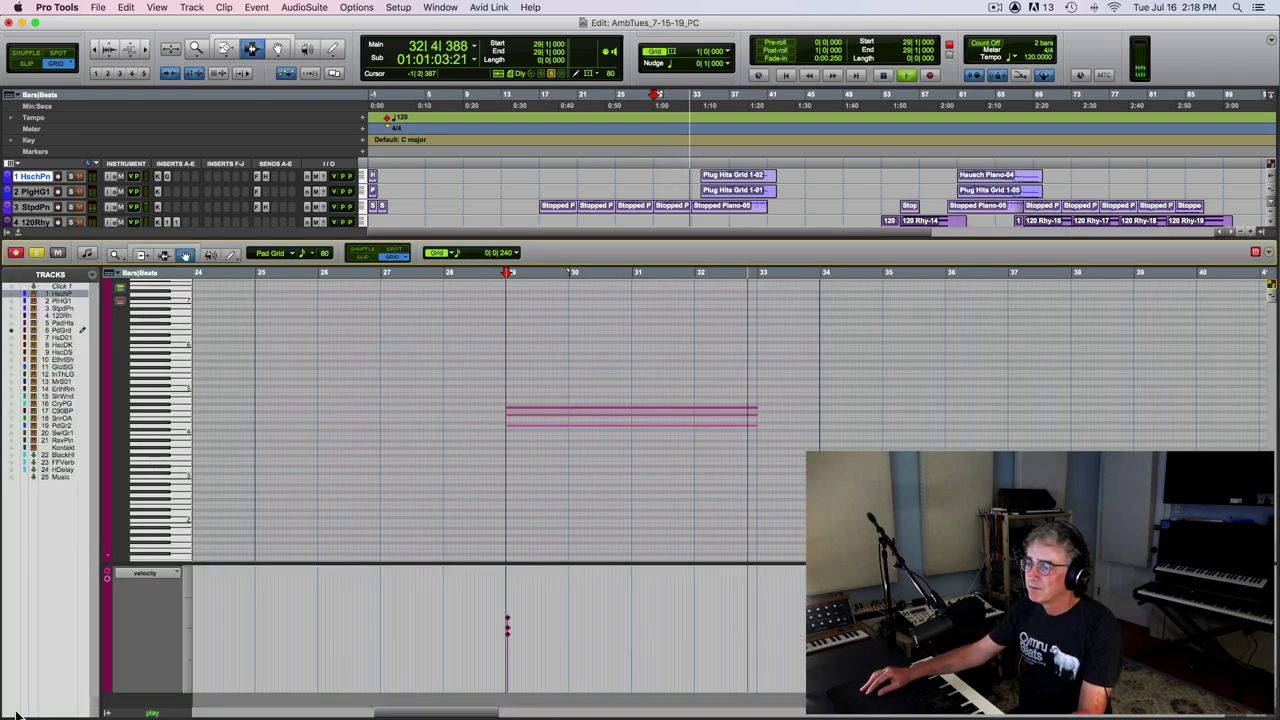
key(space)
Step: Show the Pad Grid mod wheel (1) controller data and switch the lane to expression (11)
click(145, 577)
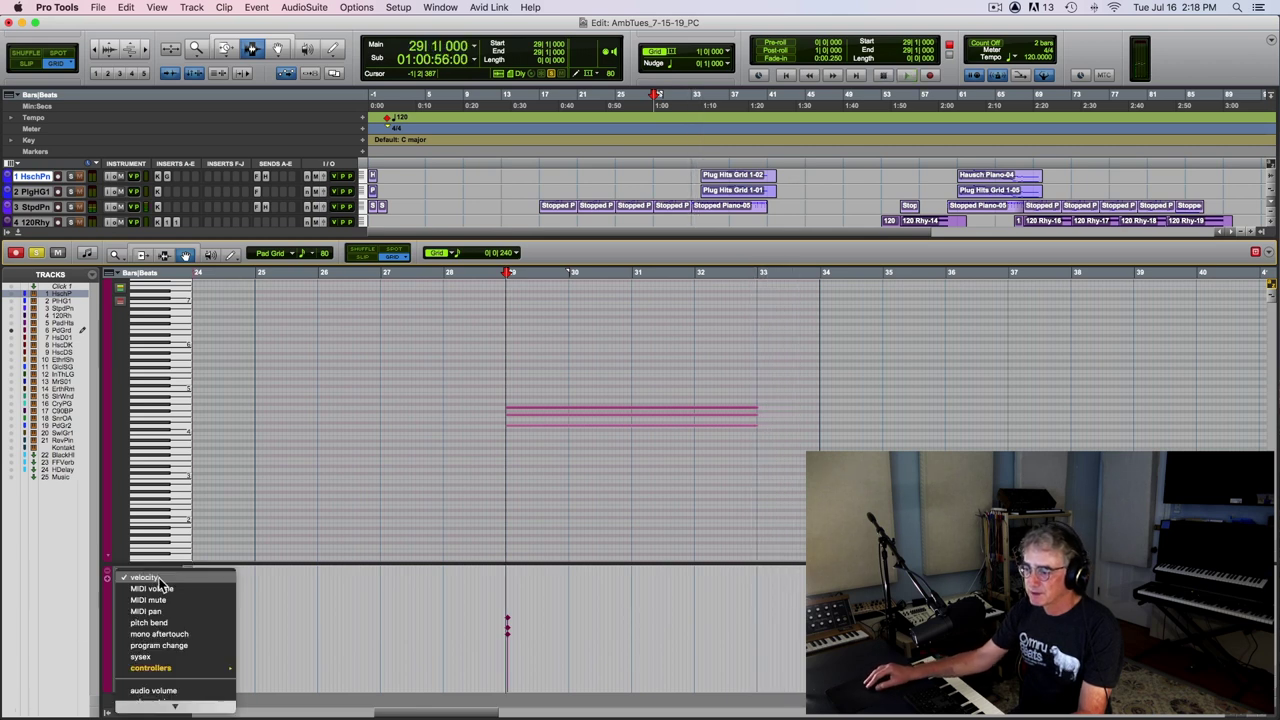
mouse_move(170, 668)
click(297, 636)
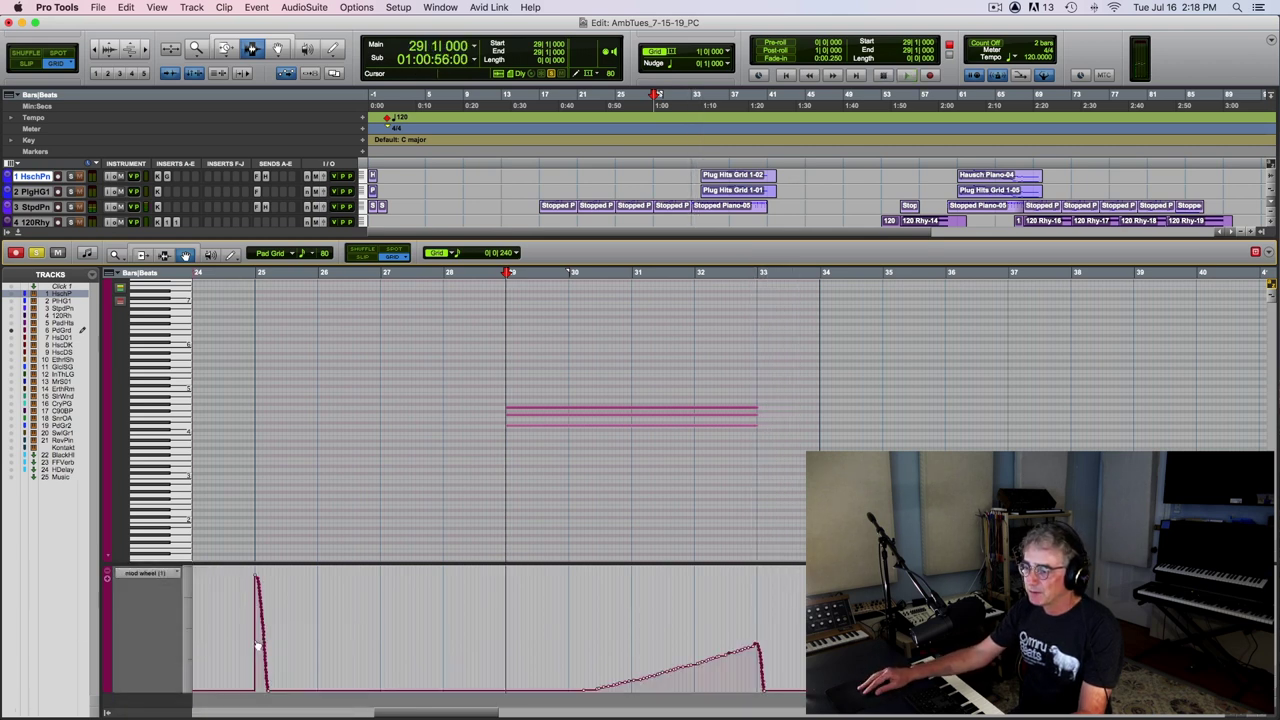
click(146, 576)
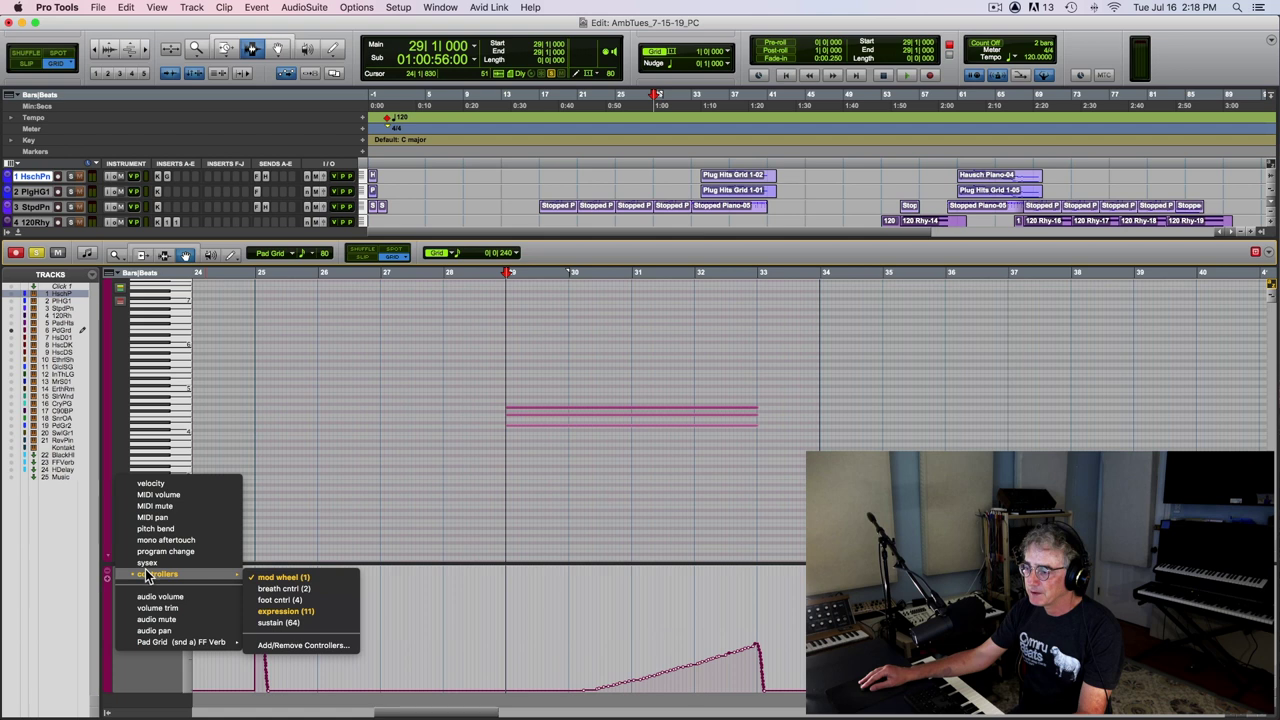
click(288, 612)
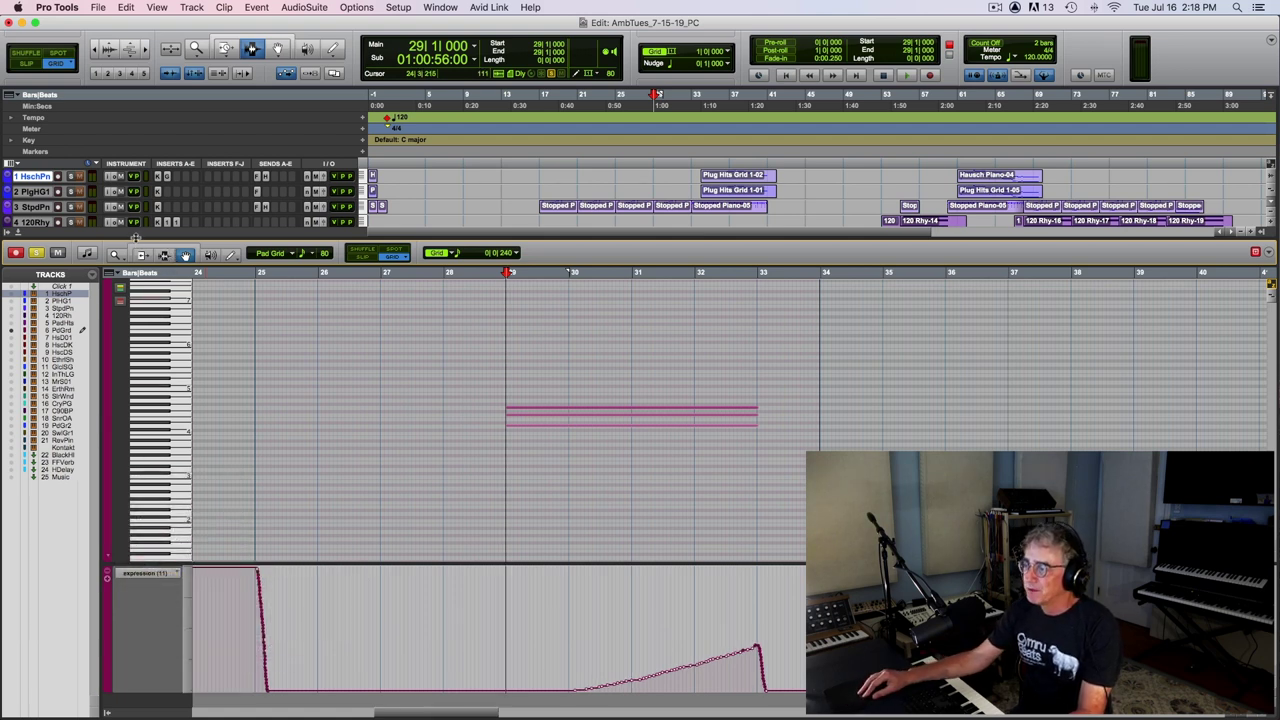
Step: Enlarge the track area above the MIDI editor and switch record-enable from PadGrd to the HscD01 track
key(KP_Decimal)
key(1)
key(KP_Decimal)
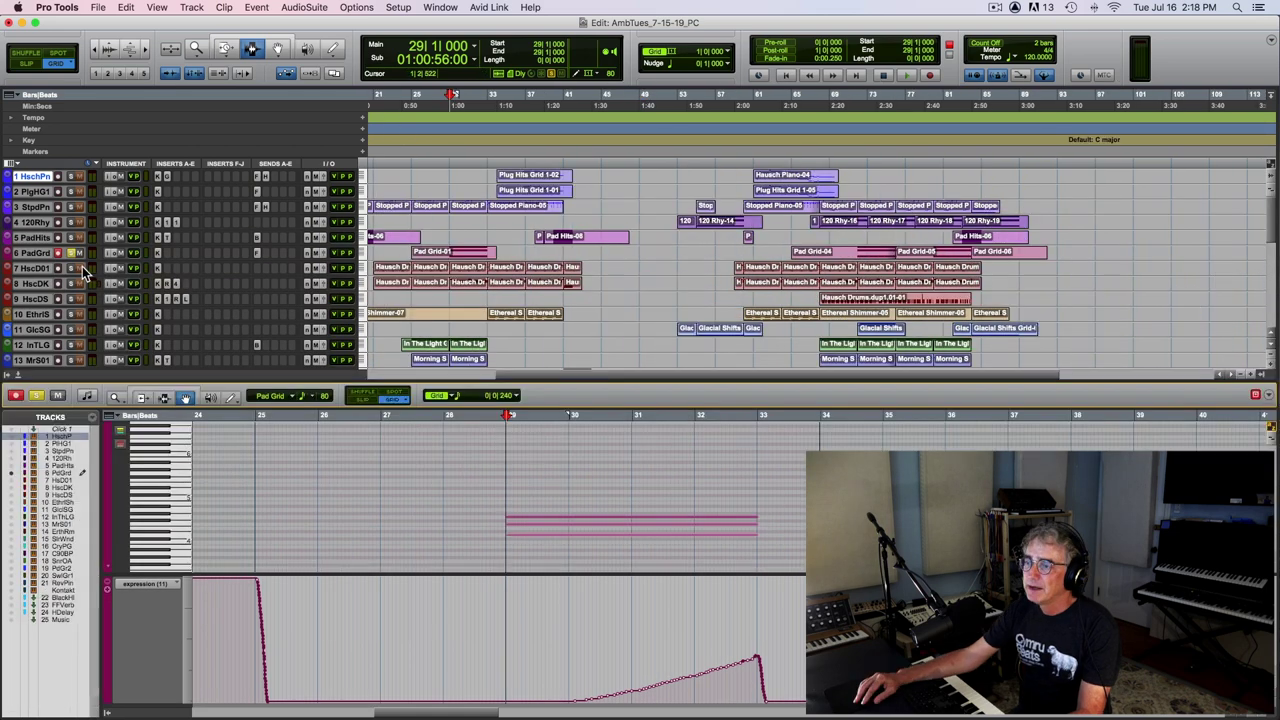
click(57, 268)
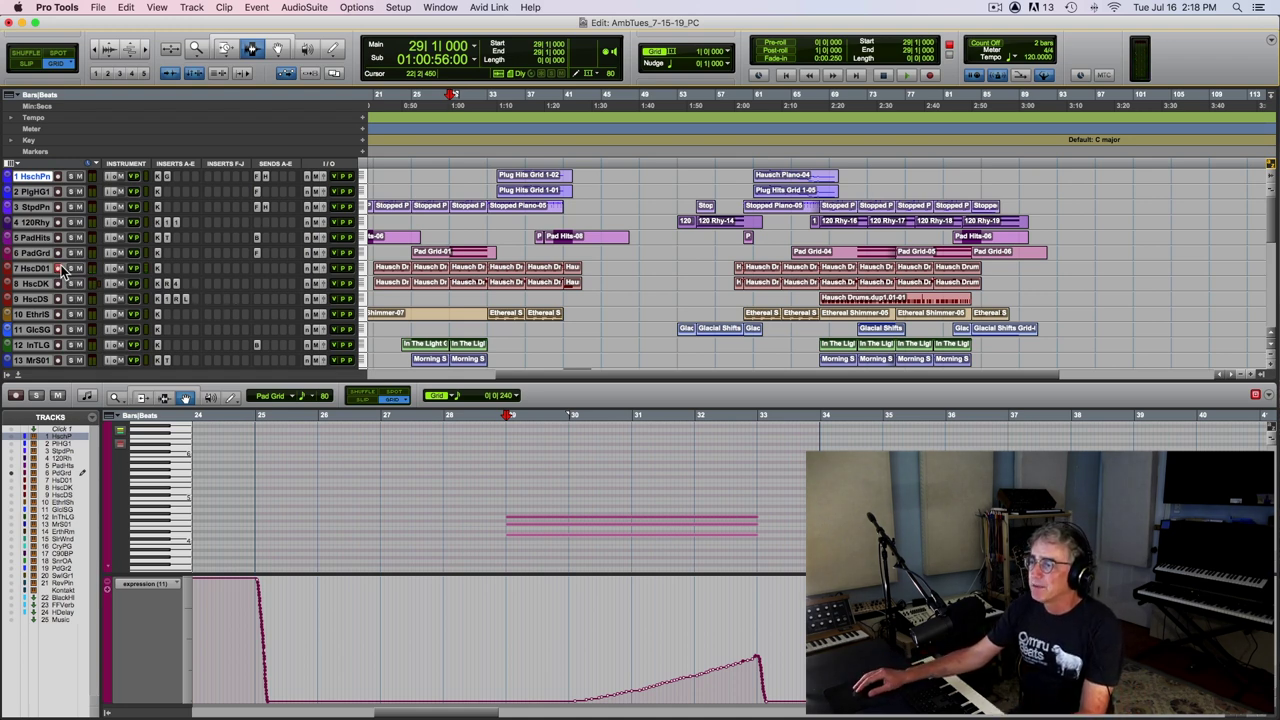
key(Home)
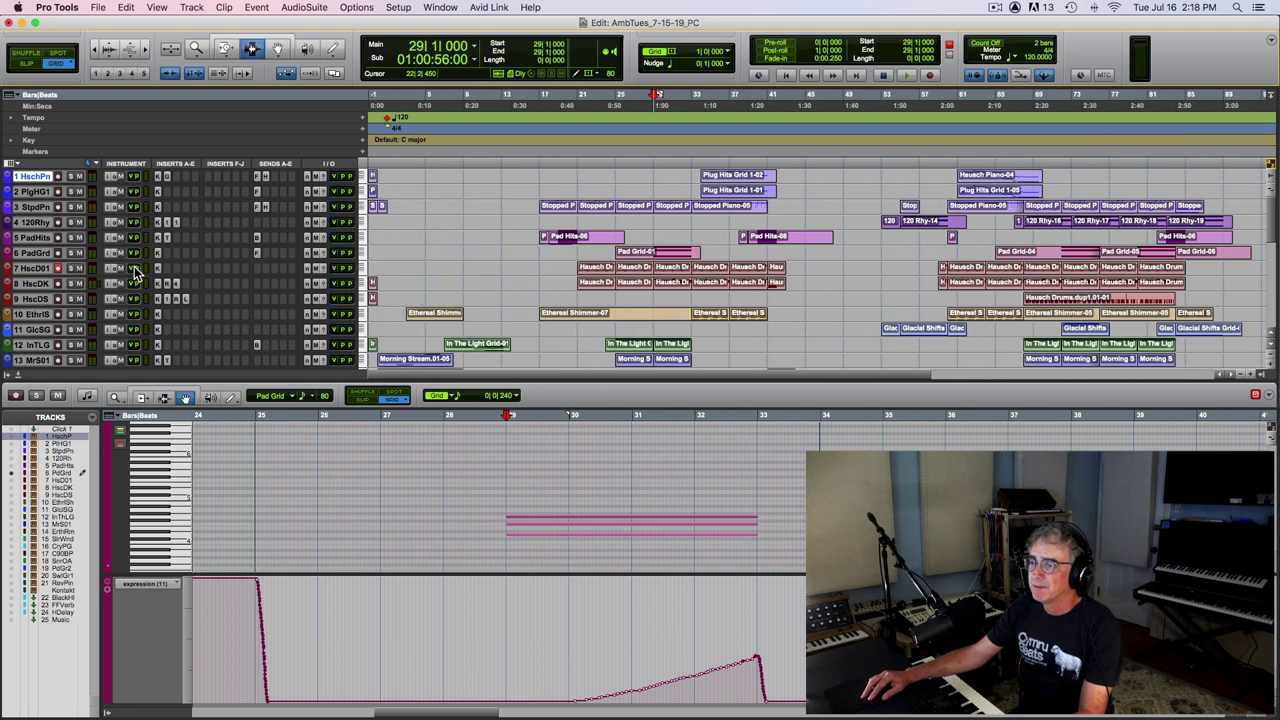
Step: Play the soloed HscD01 track from bar 21 and stop playback
scroll(586, 290, down, 1)
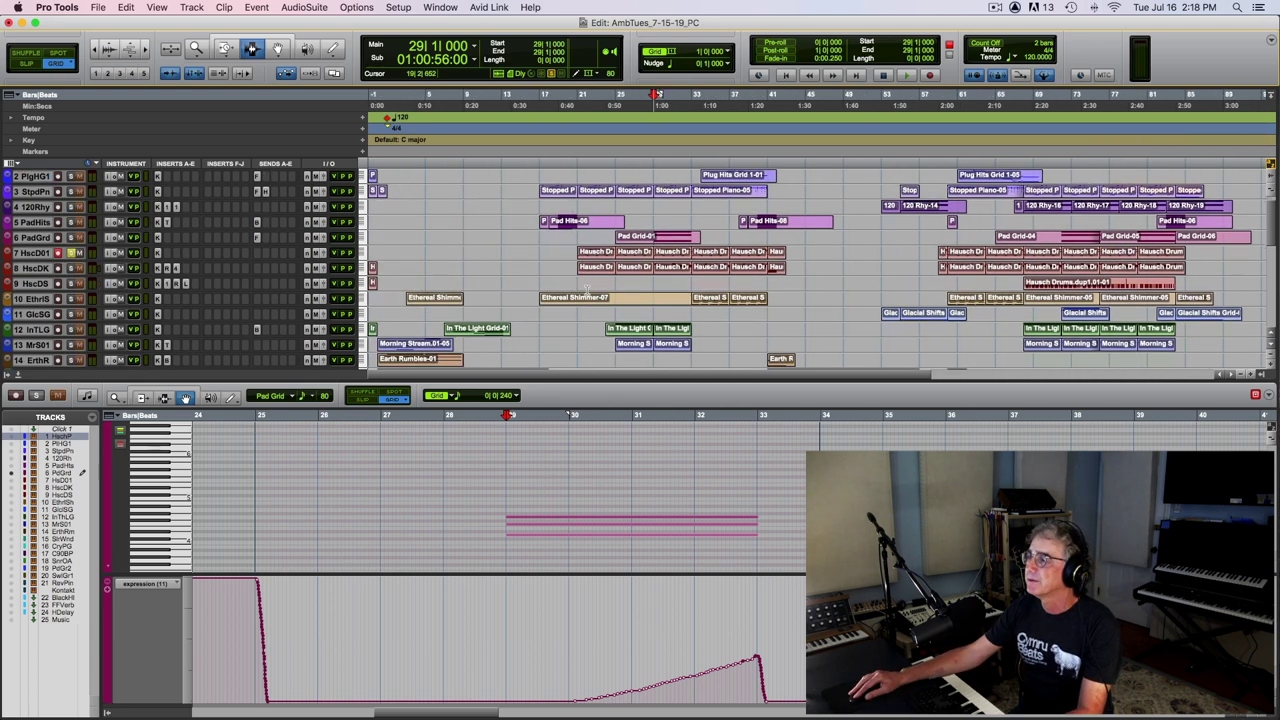
click(576, 155)
key(space)
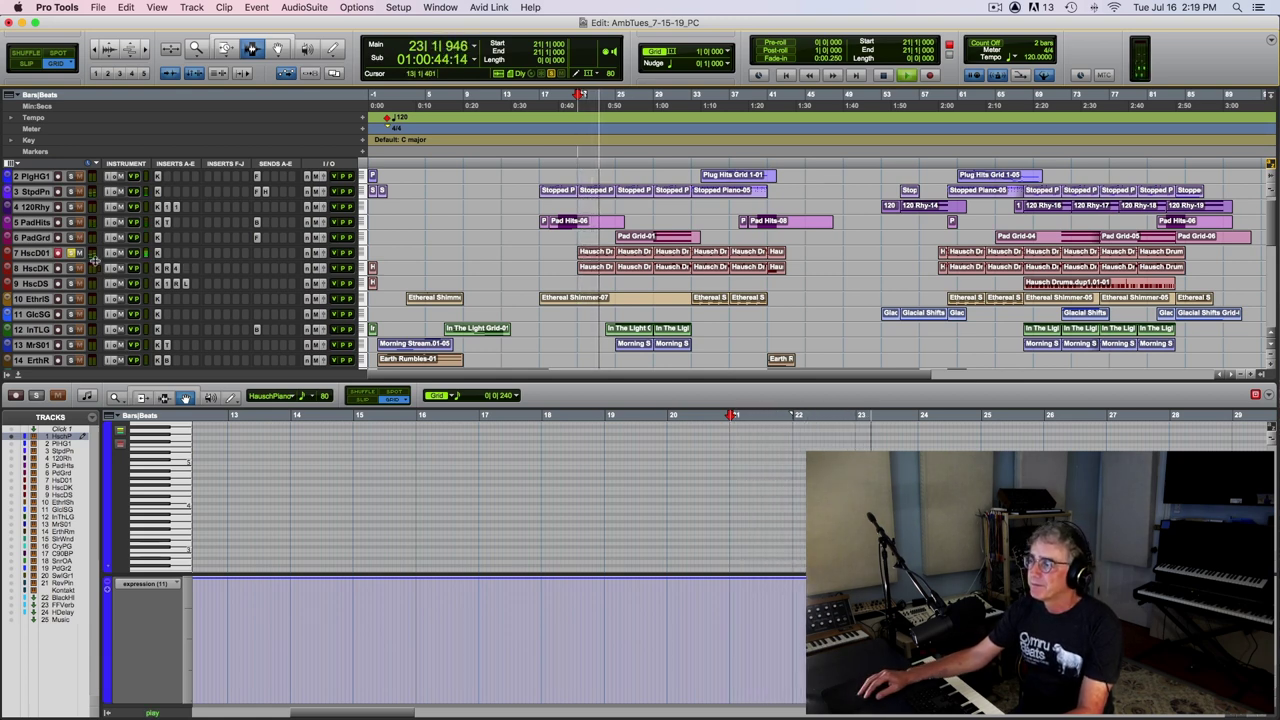
key(space)
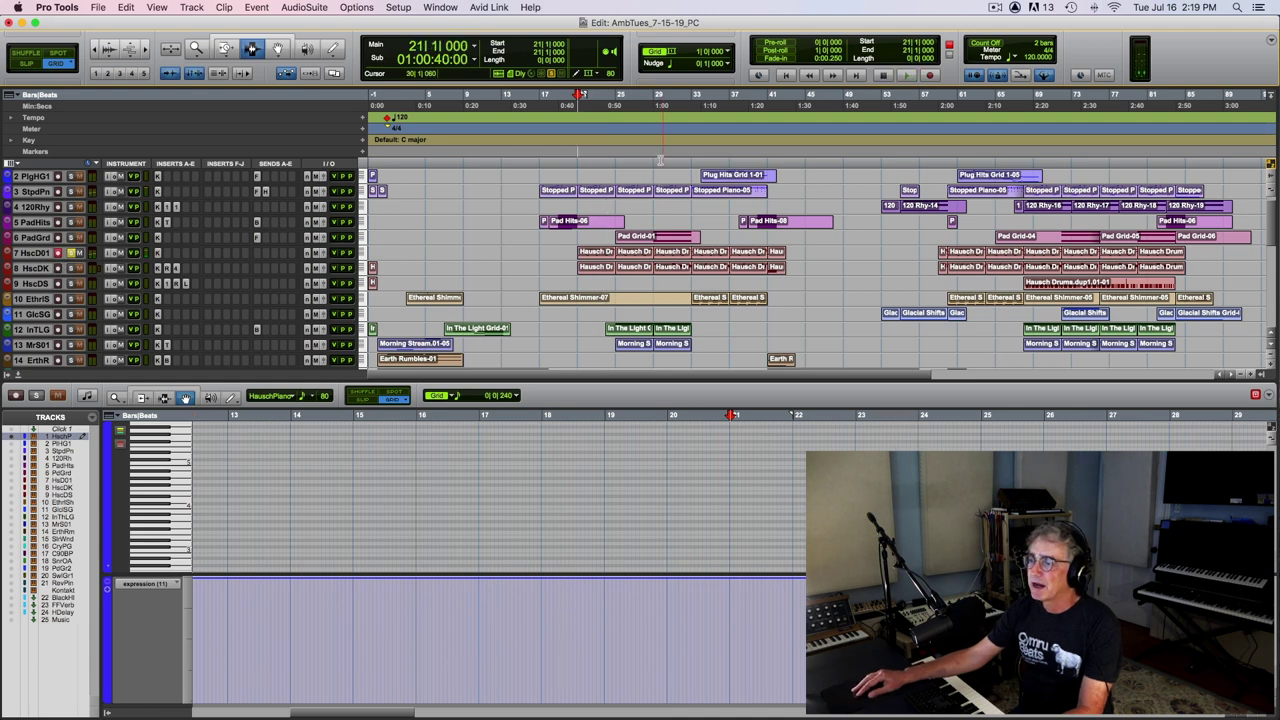
Step: Hide the docked MIDI editor and play the HscD01 and HscDK tracks soloed together from bar 29
click(656, 155)
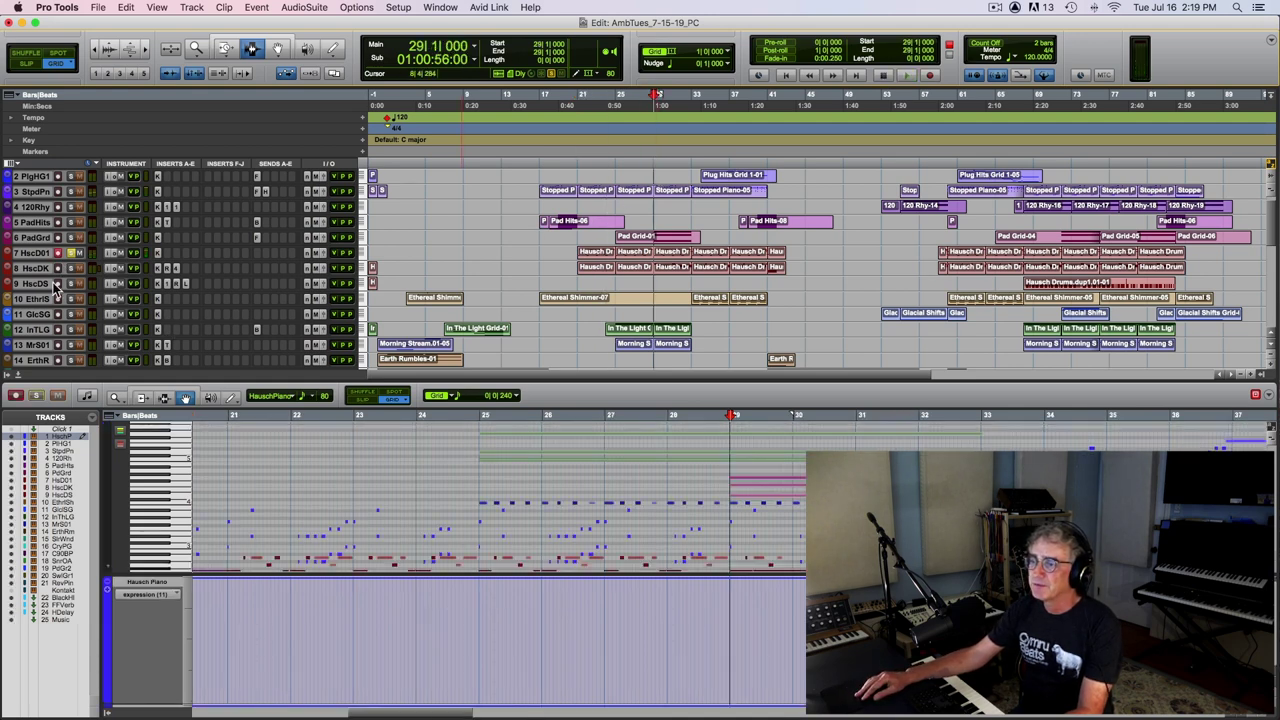
key(KP_Decimal)
key(KP_1)
key(KP_Multiply)
key(space)
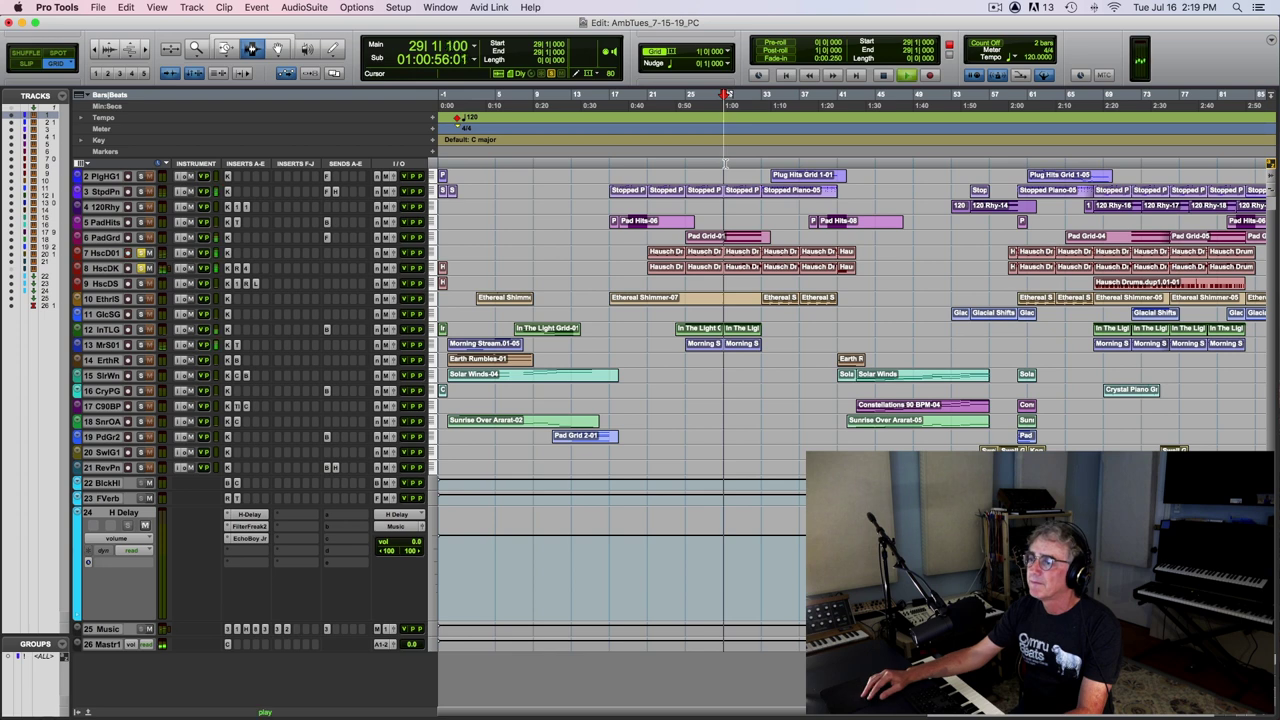
click(140, 255)
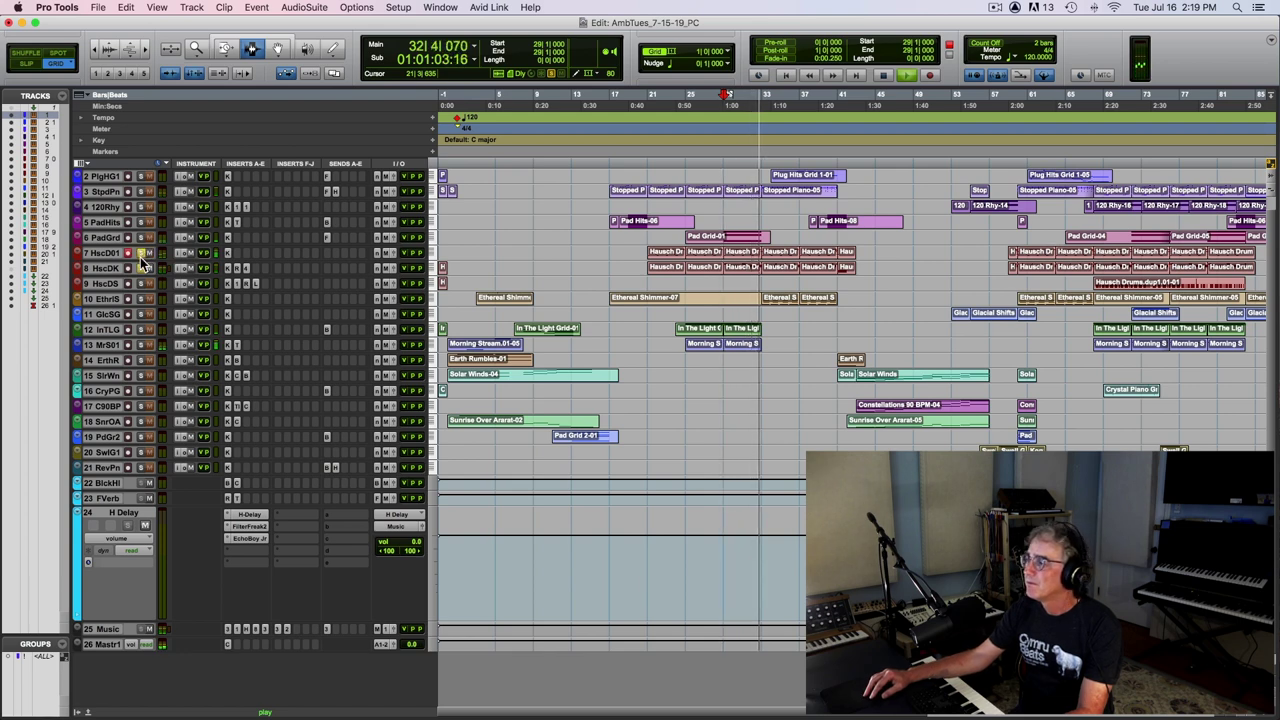
key(space)
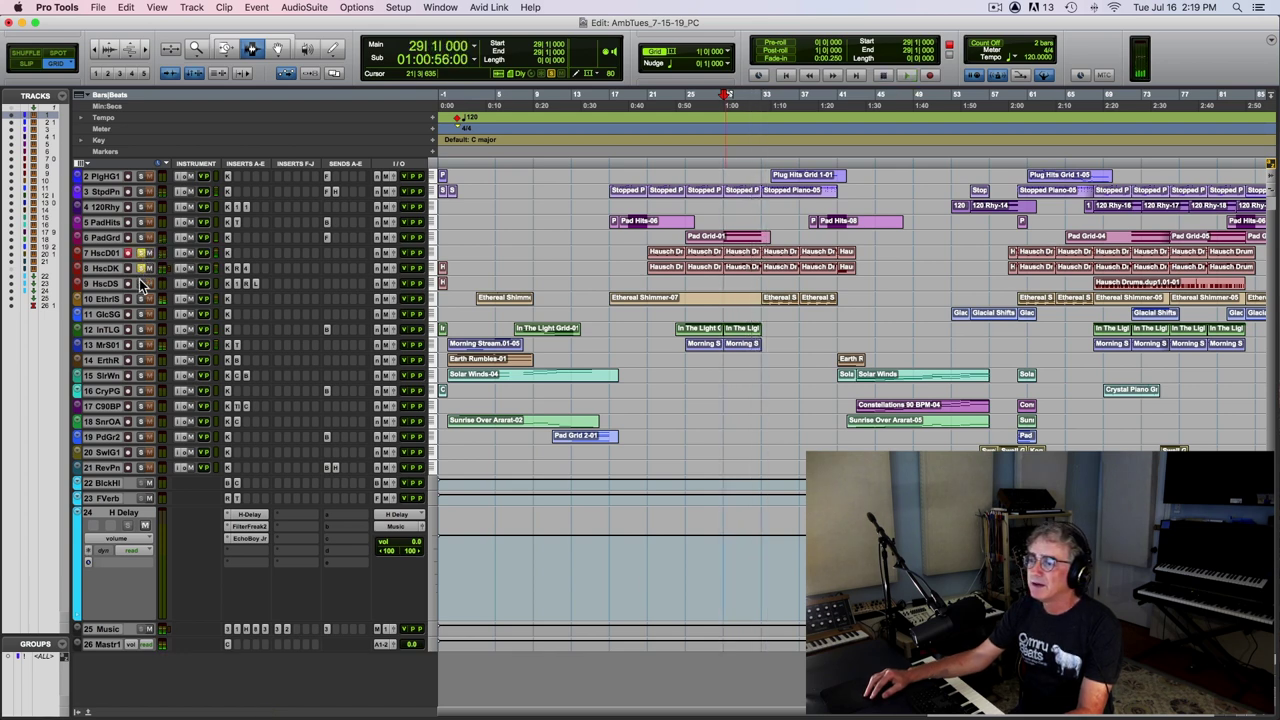
Step: Play the soloed HscDS track from bar 68, adding HscDK and HscD01 to the solo during playback
click(141, 284)
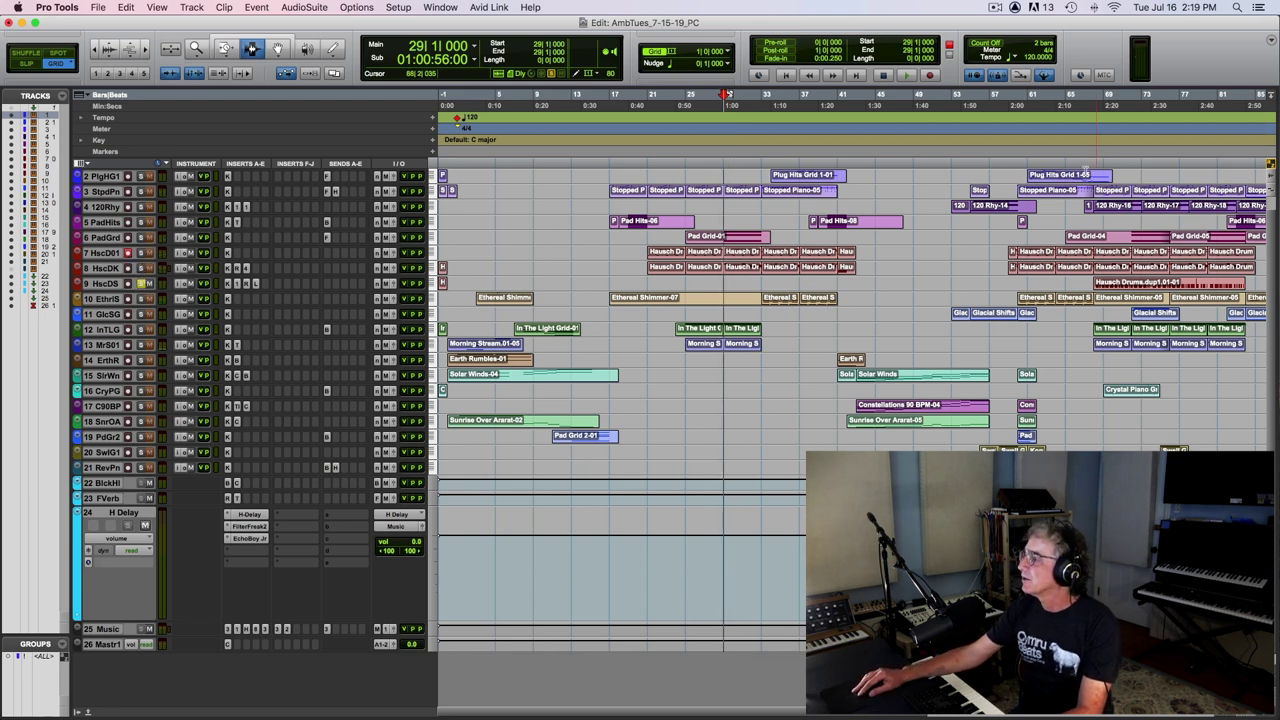
click(1088, 153)
key(space)
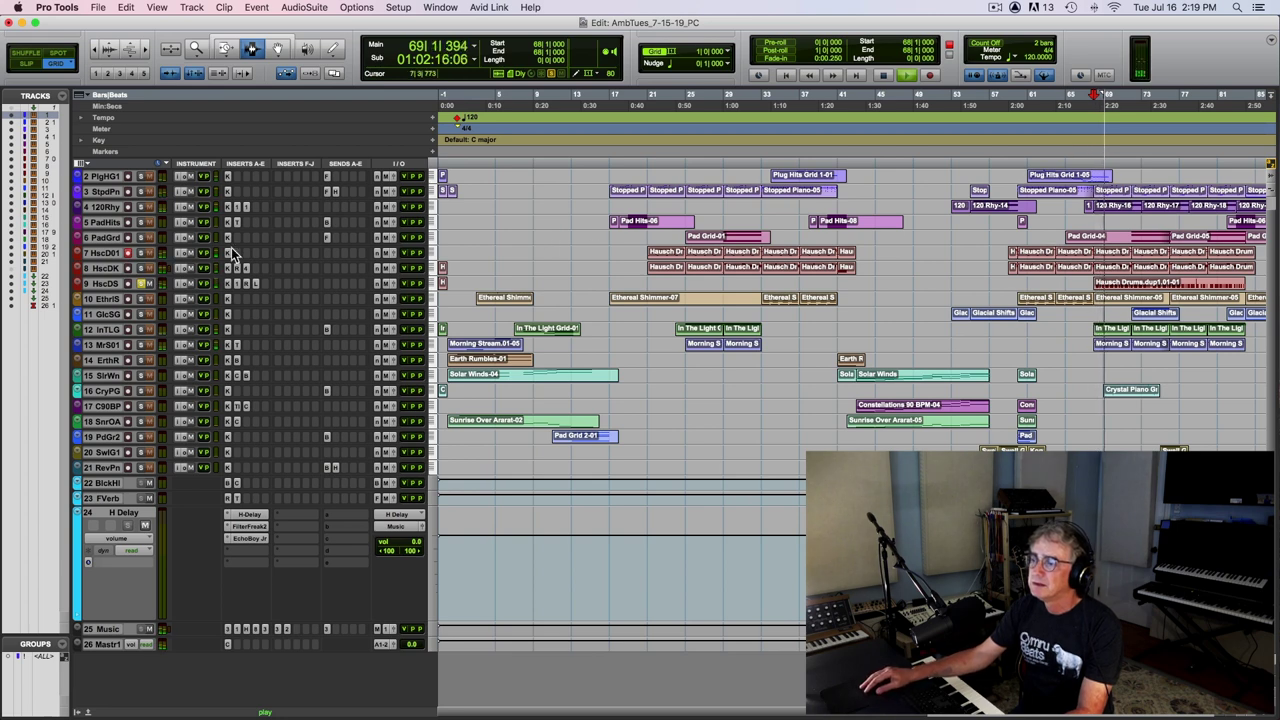
click(145, 268)
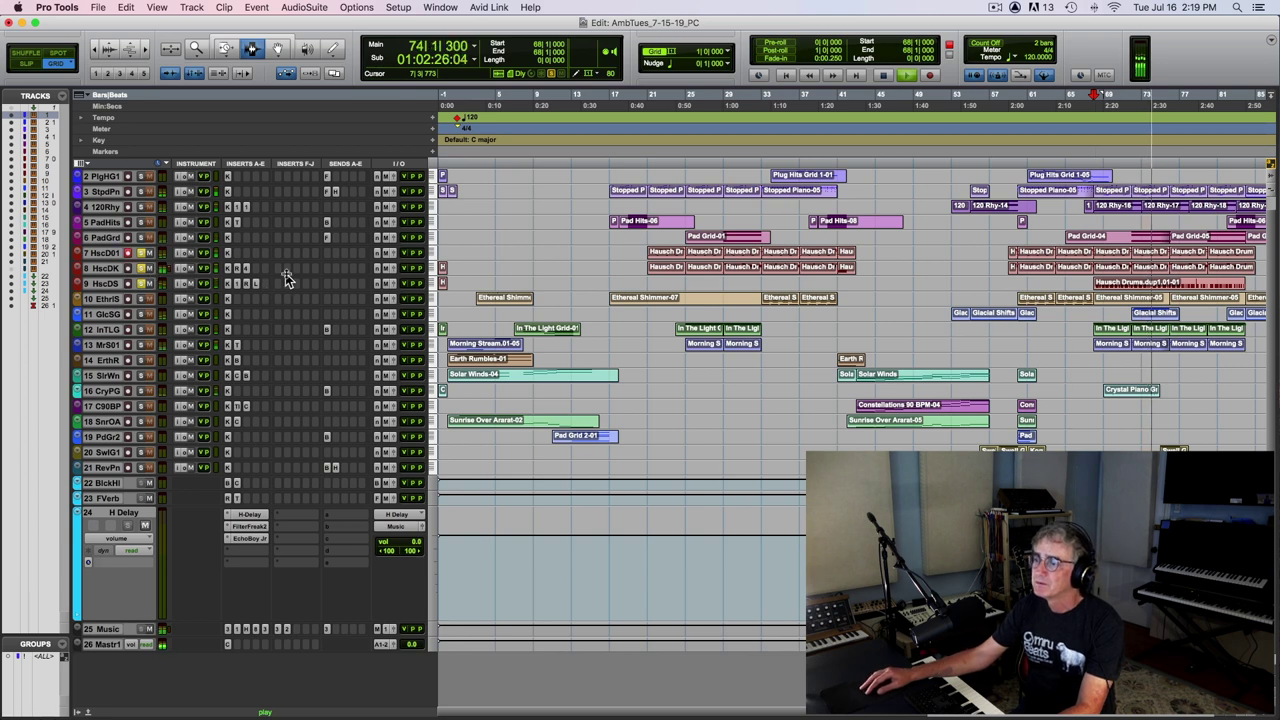
key(space)
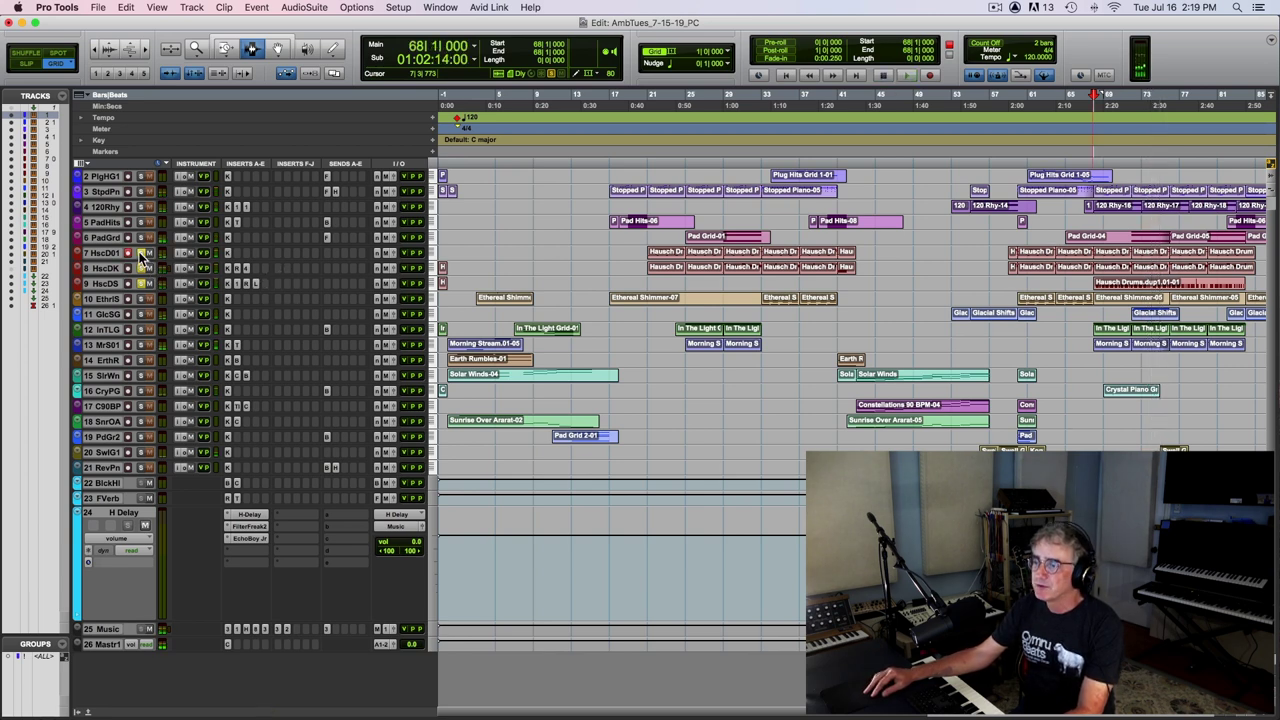
Step: View the Renaissance Bass insert on HscDK and compare it bypassed and active during soloed playback from bar 59
click(238, 270)
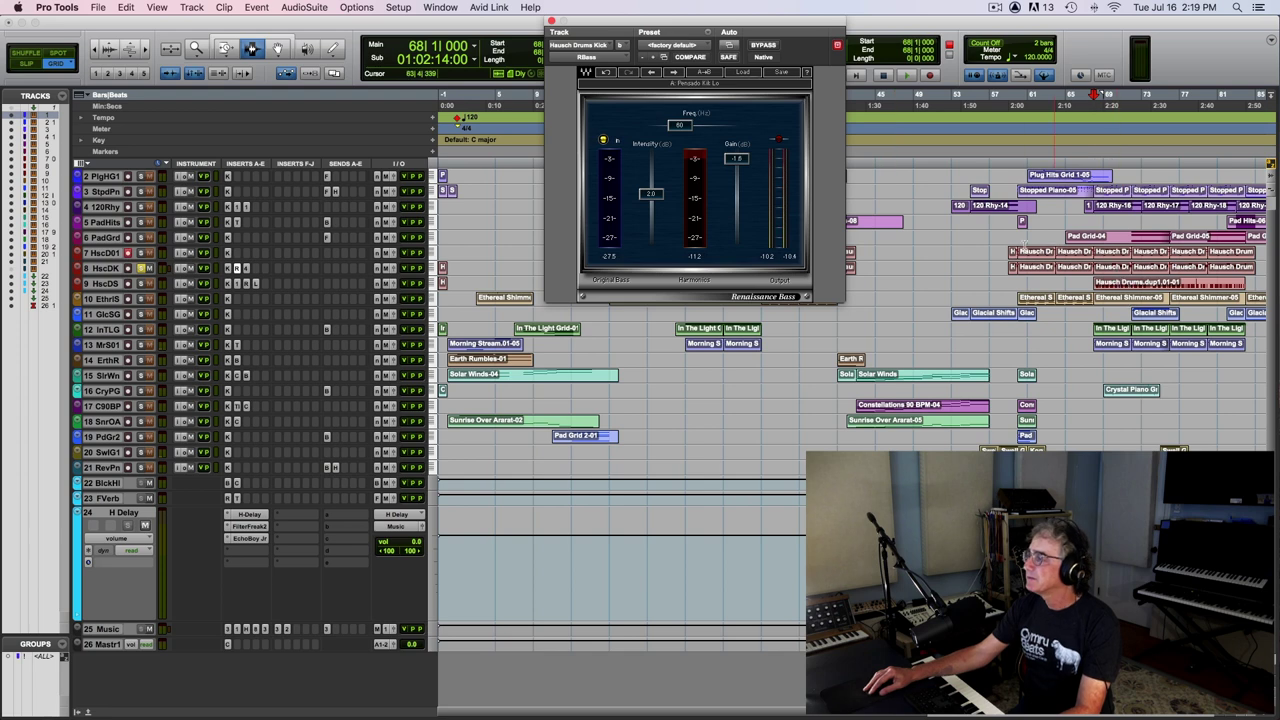
click(1013, 250)
key(space)
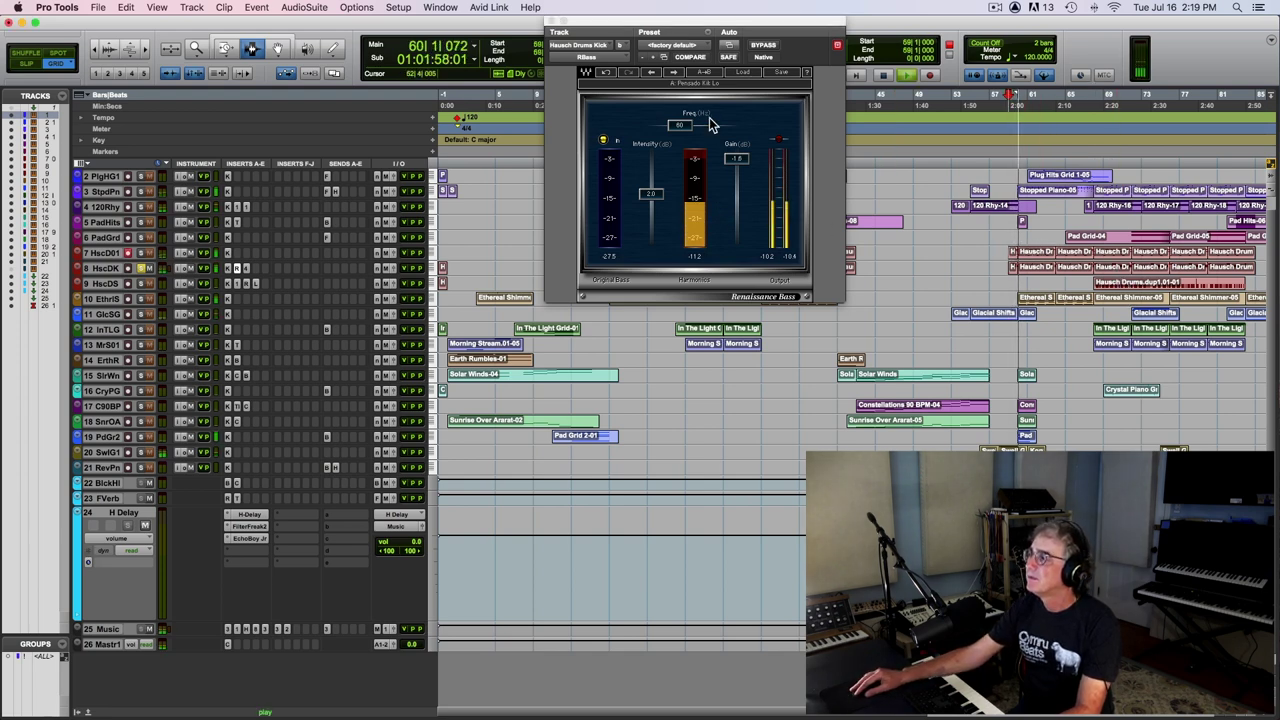
click(764, 46)
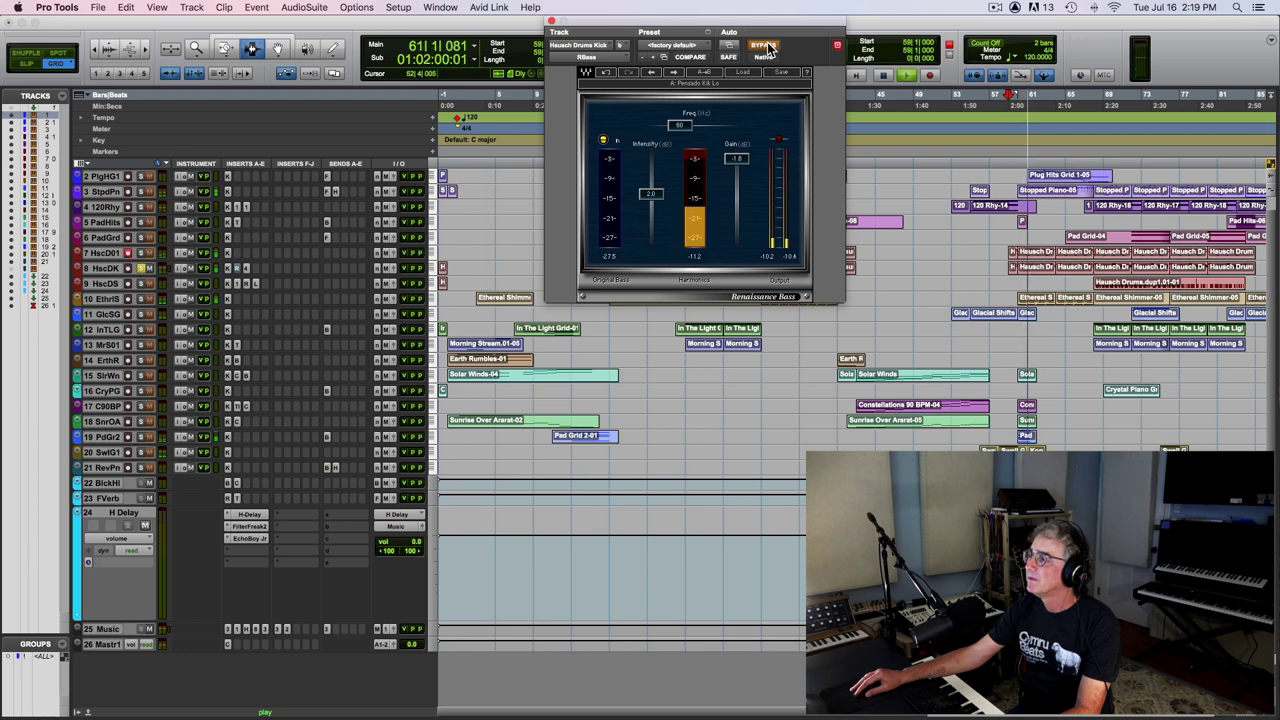
click(764, 46)
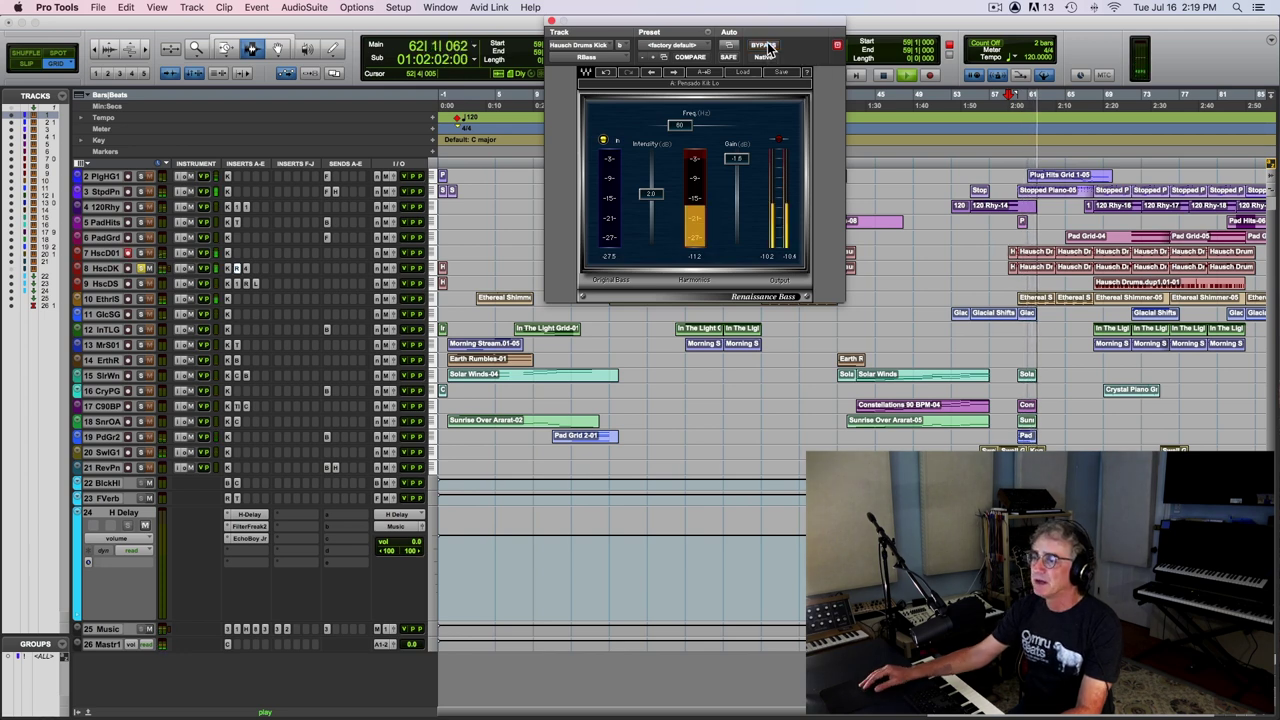
Step: Examine the C4 multiband insert on HscDK during playback, stop, and close the plug-in window
click(247, 270)
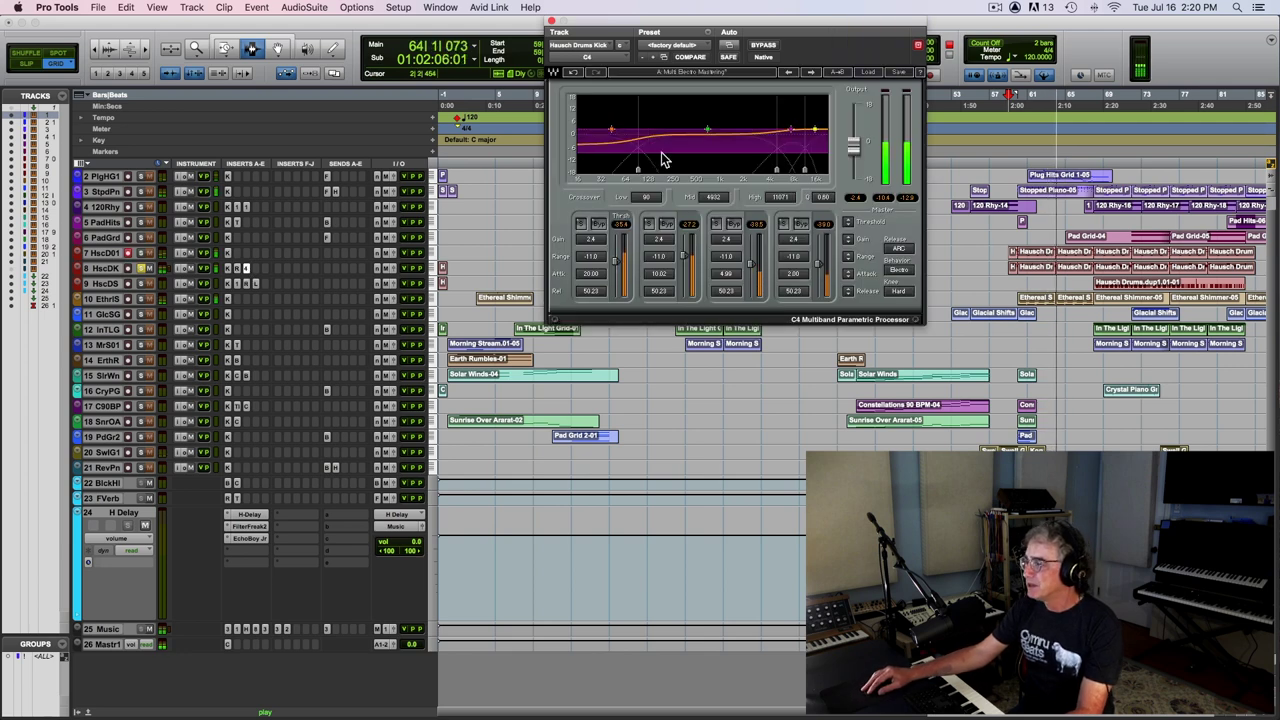
key(space)
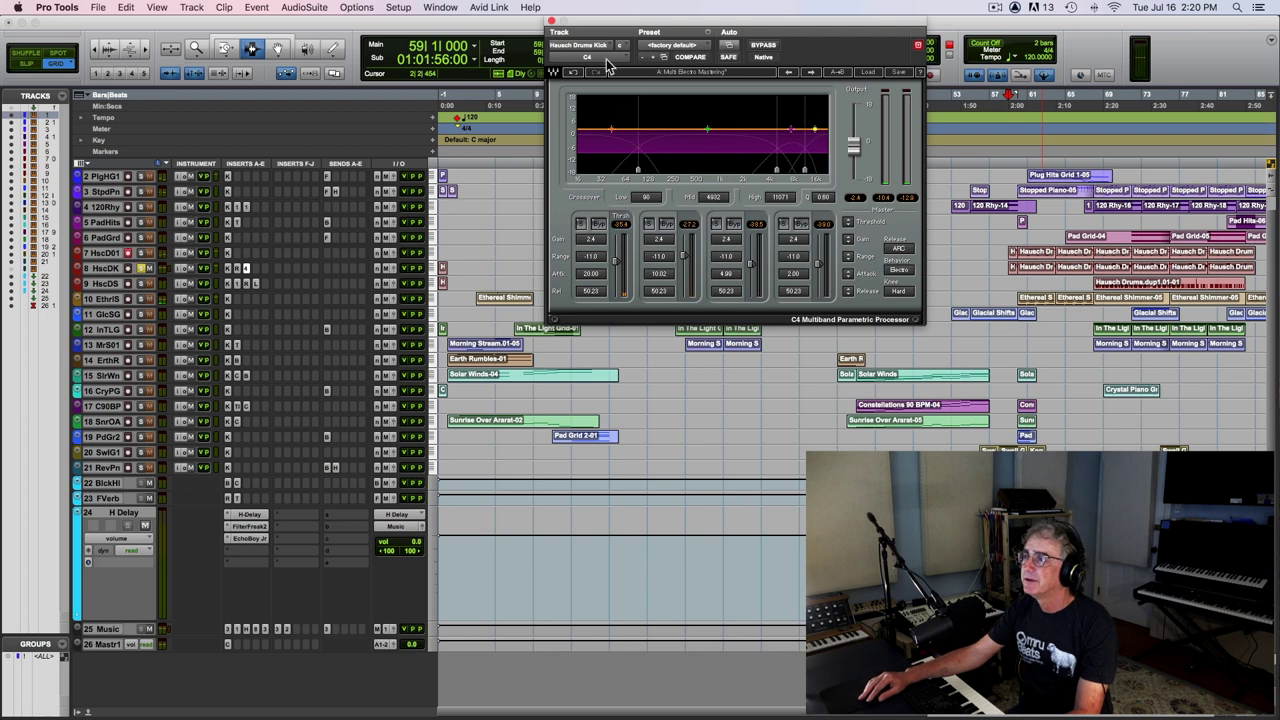
click(551, 20)
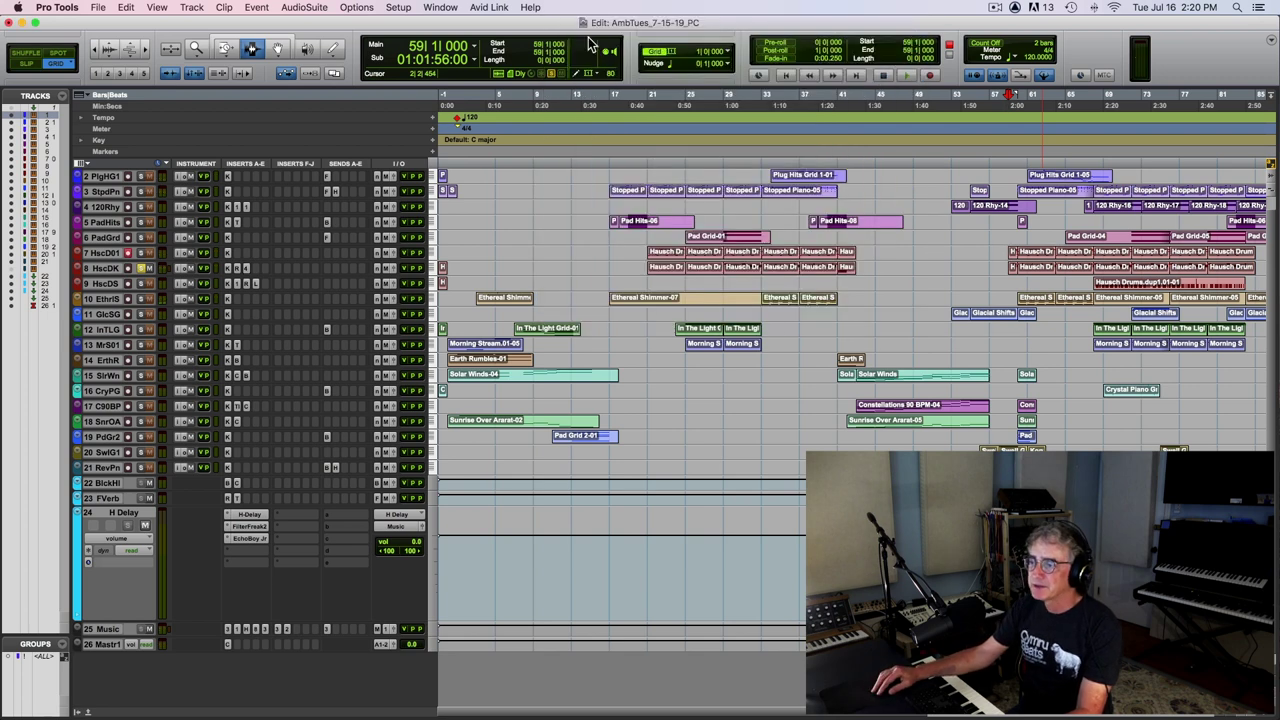
Step: Switch the solo to HscDS and compare its EQ3 1-Band high-pass insert bypassed and active from bar 69
click(146, 268)
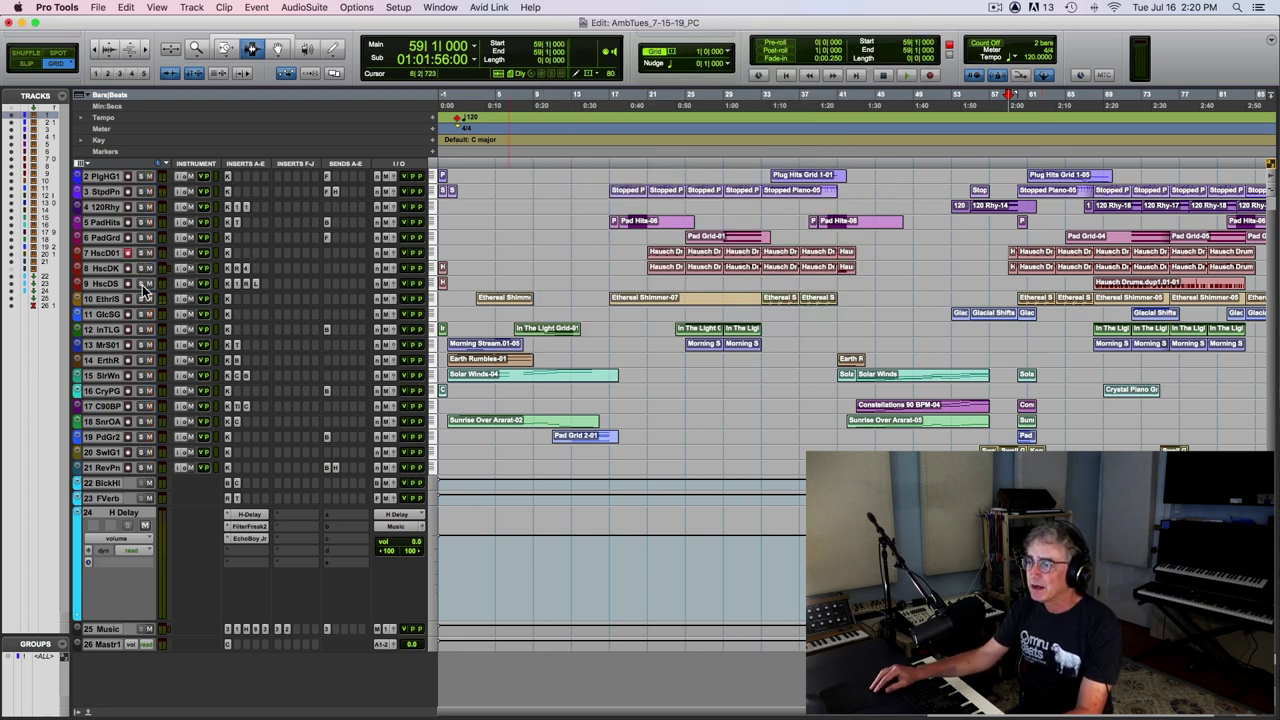
click(146, 284)
click(238, 283)
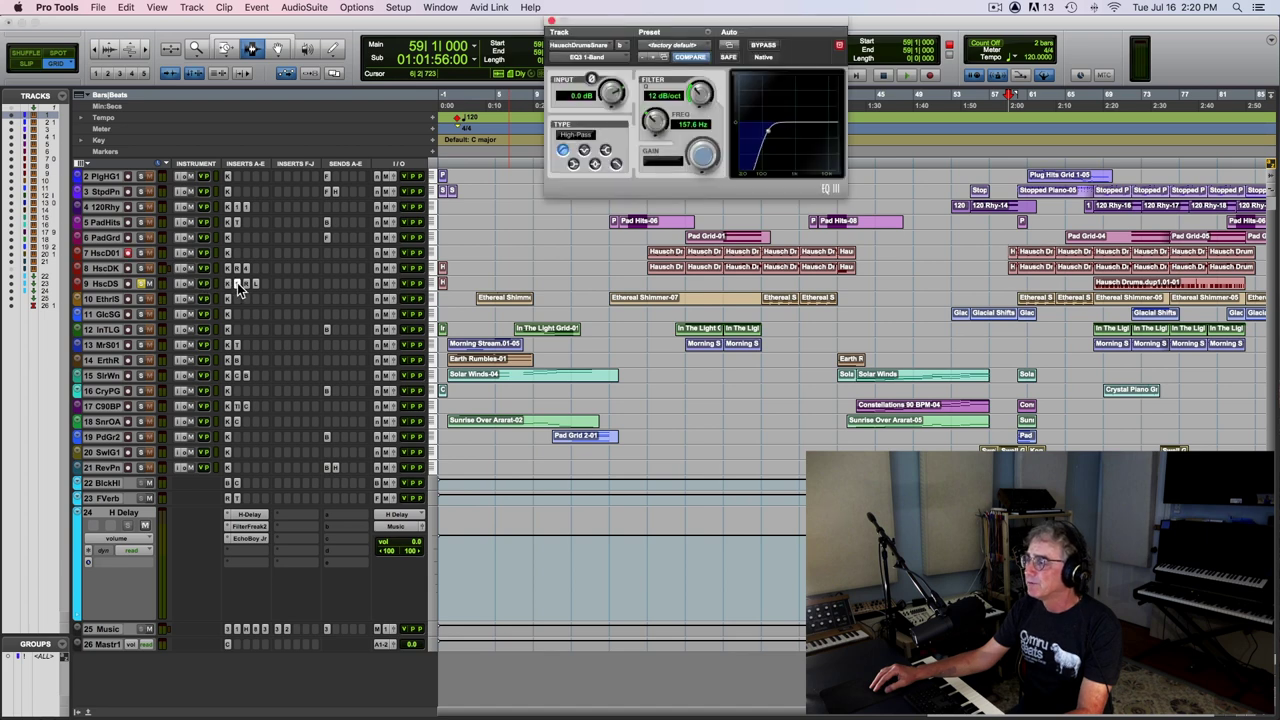
key(space)
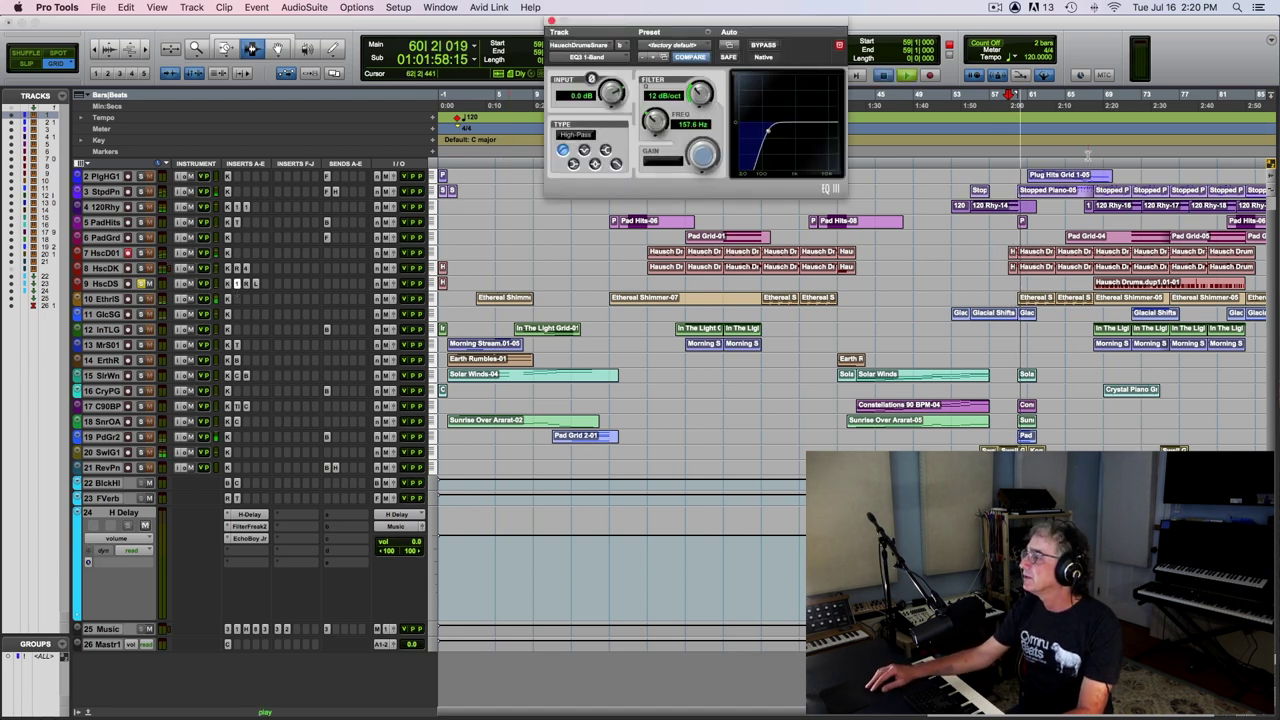
click(952, 128)
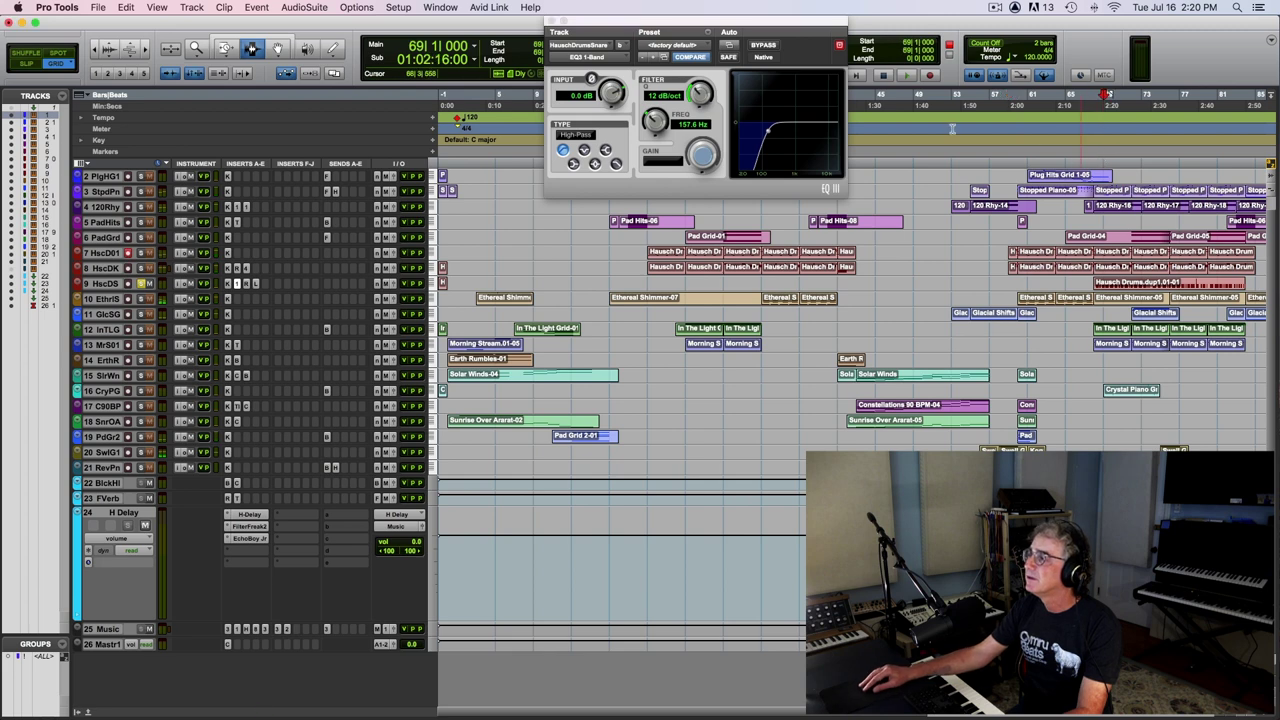
click(764, 46)
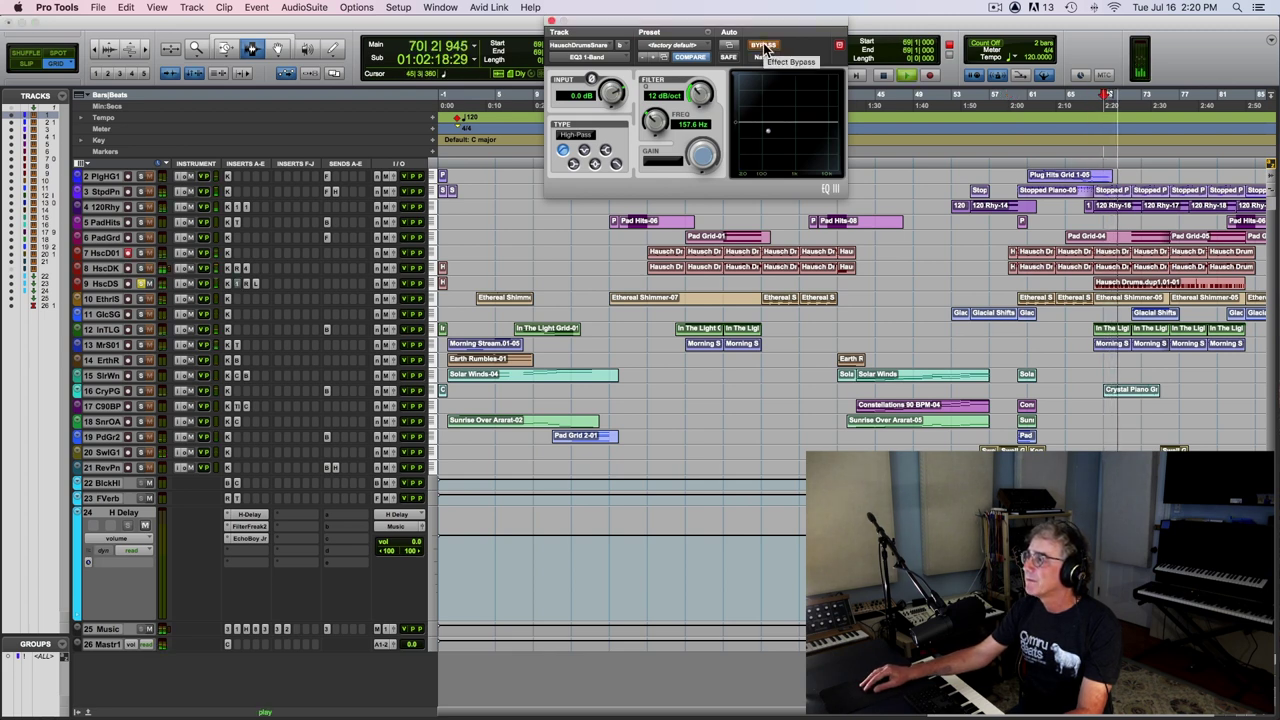
key(space)
click(764, 46)
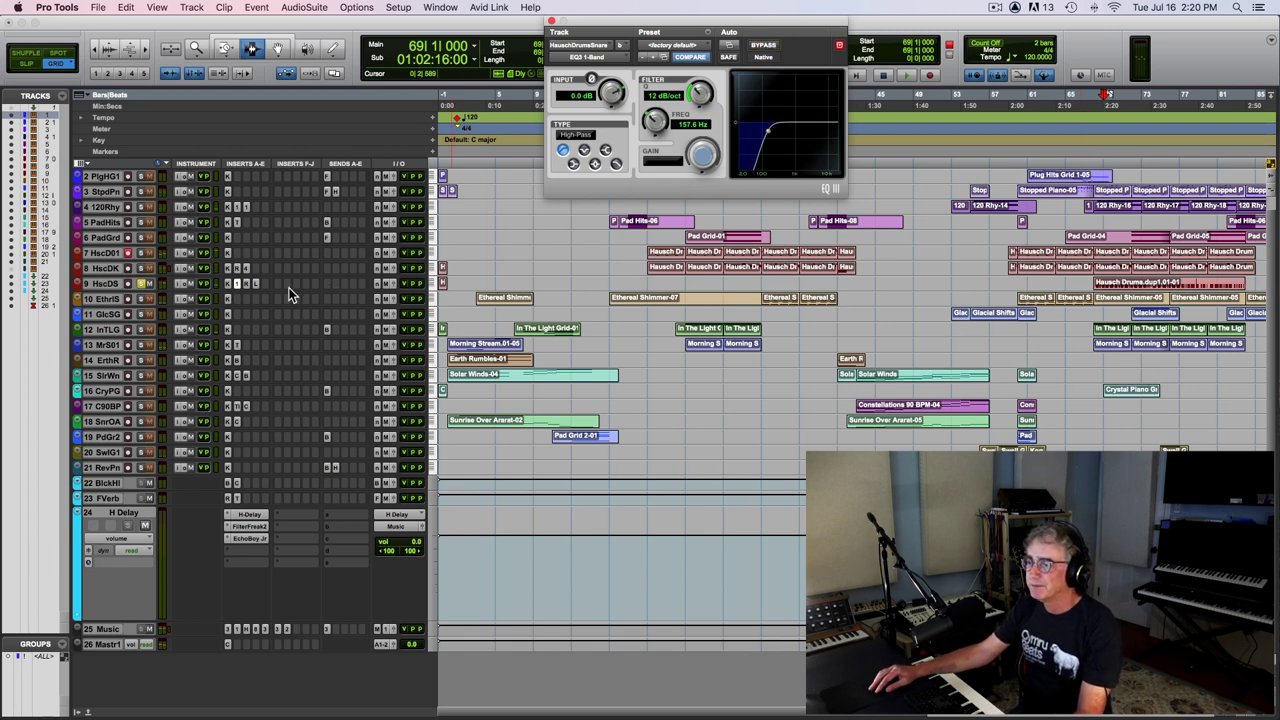
Step: View the Radiator insert on HscDS and compare it bypassed and active during playback
click(247, 286)
click(246, 281)
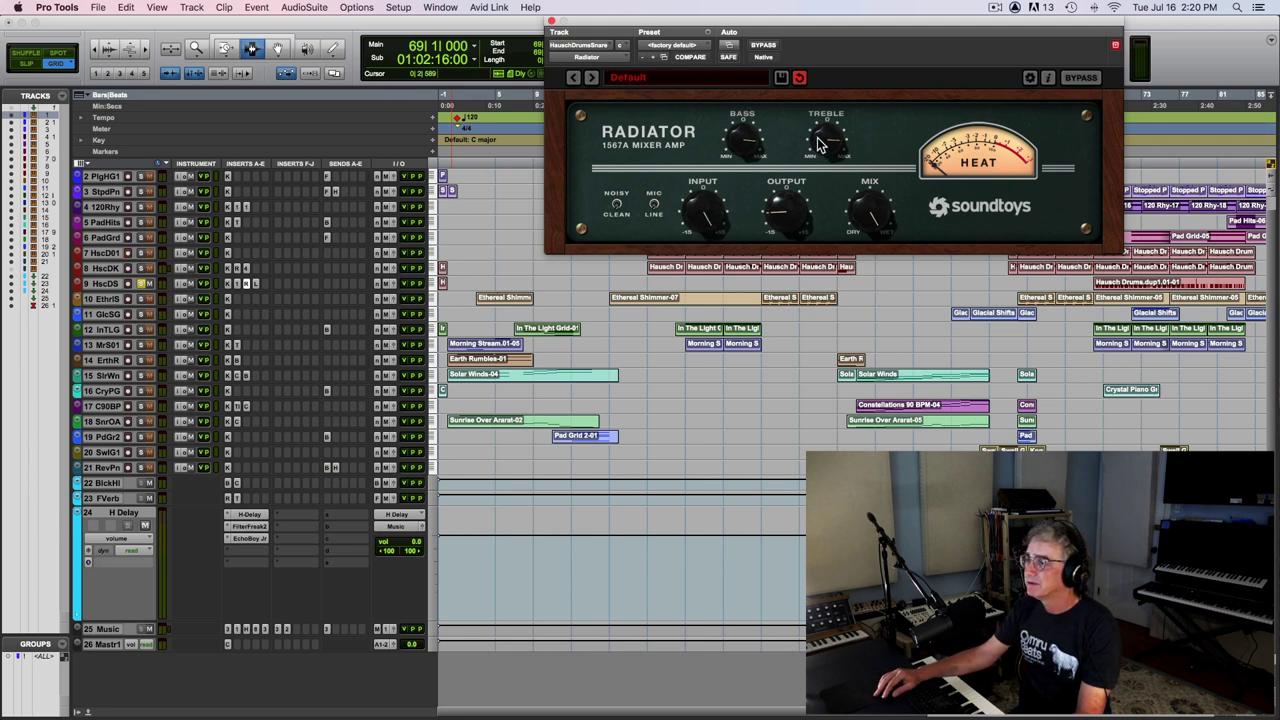
key(space)
click(766, 46)
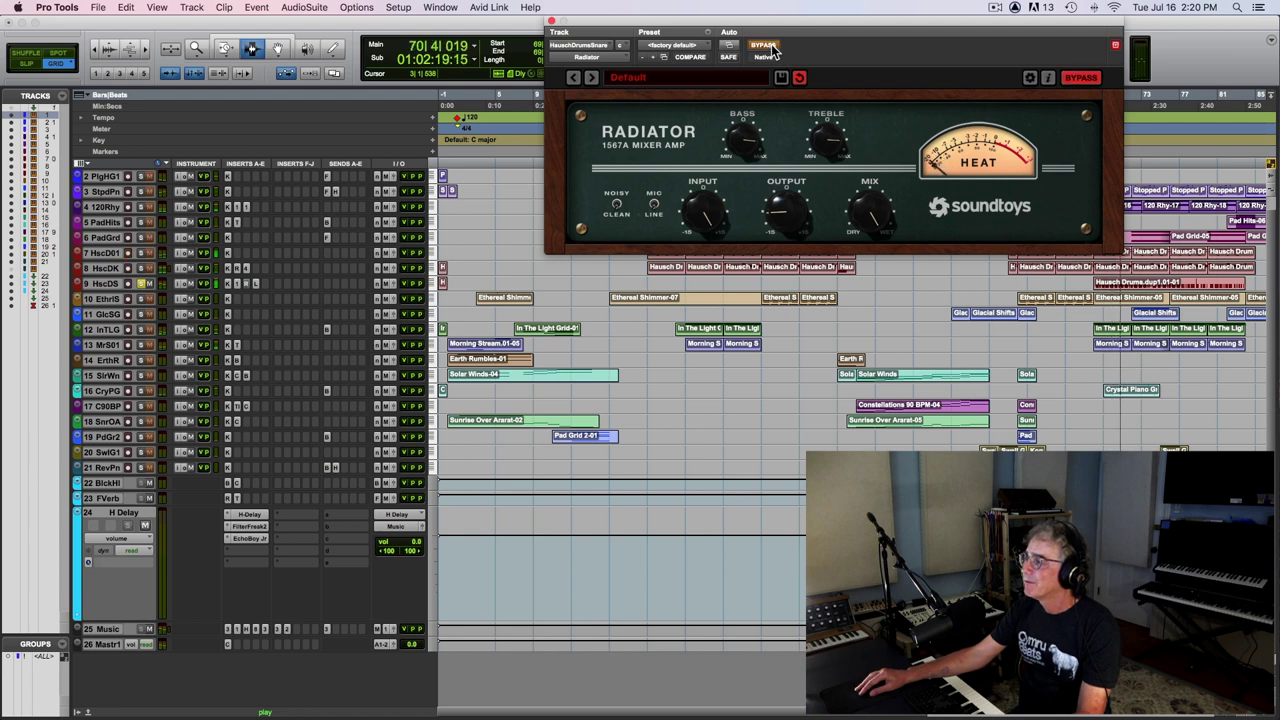
click(766, 46)
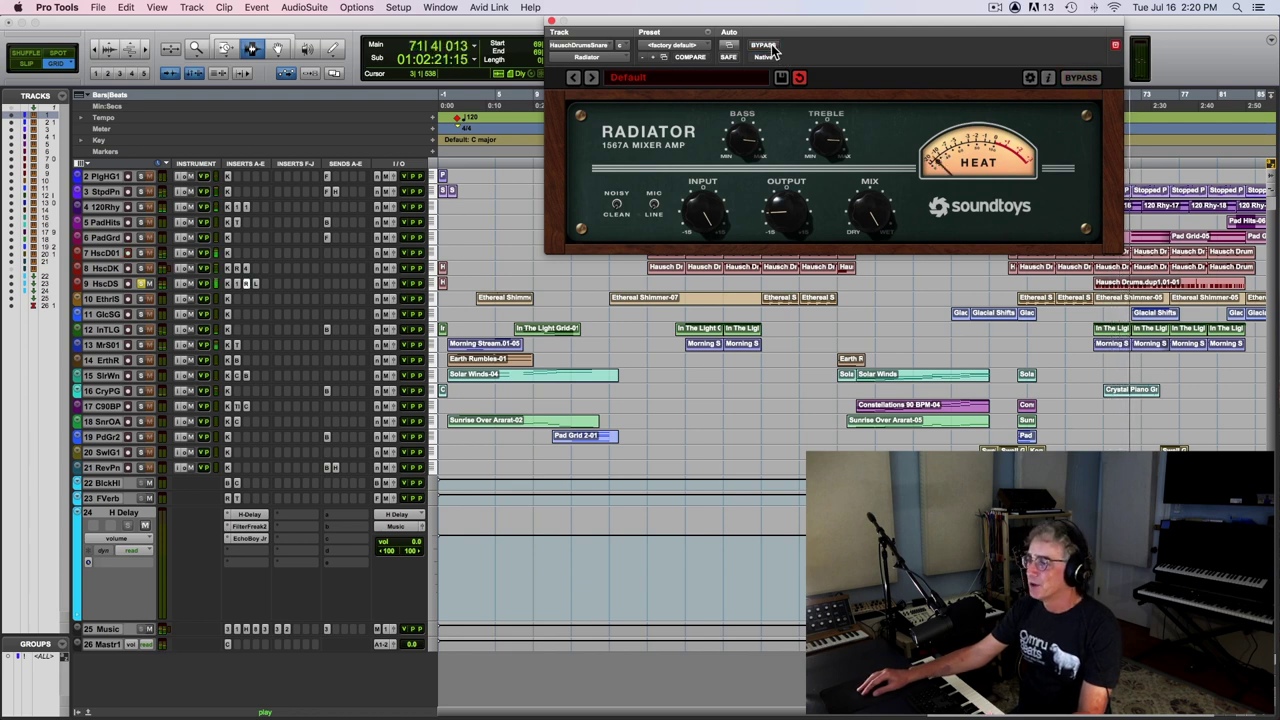
Step: View the Little Plate reverb on HscDS, compare it bypassed and active, and close its window
click(257, 283)
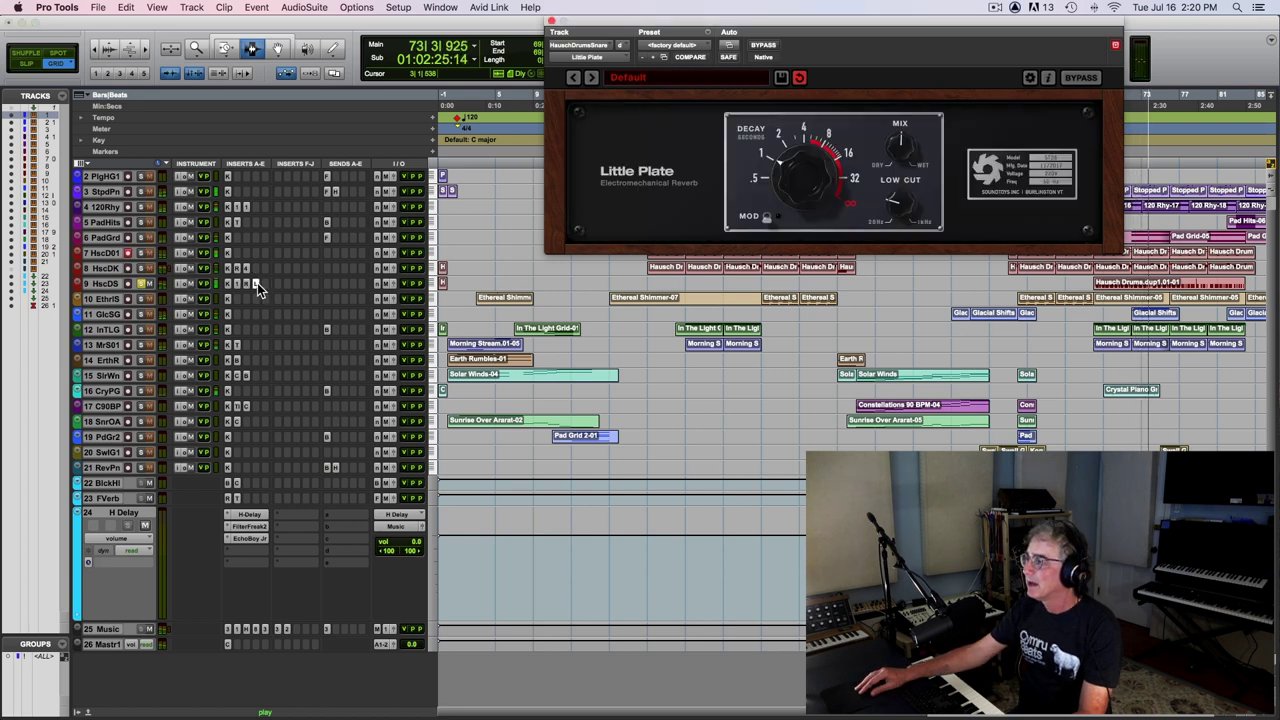
click(764, 46)
click(764, 46)
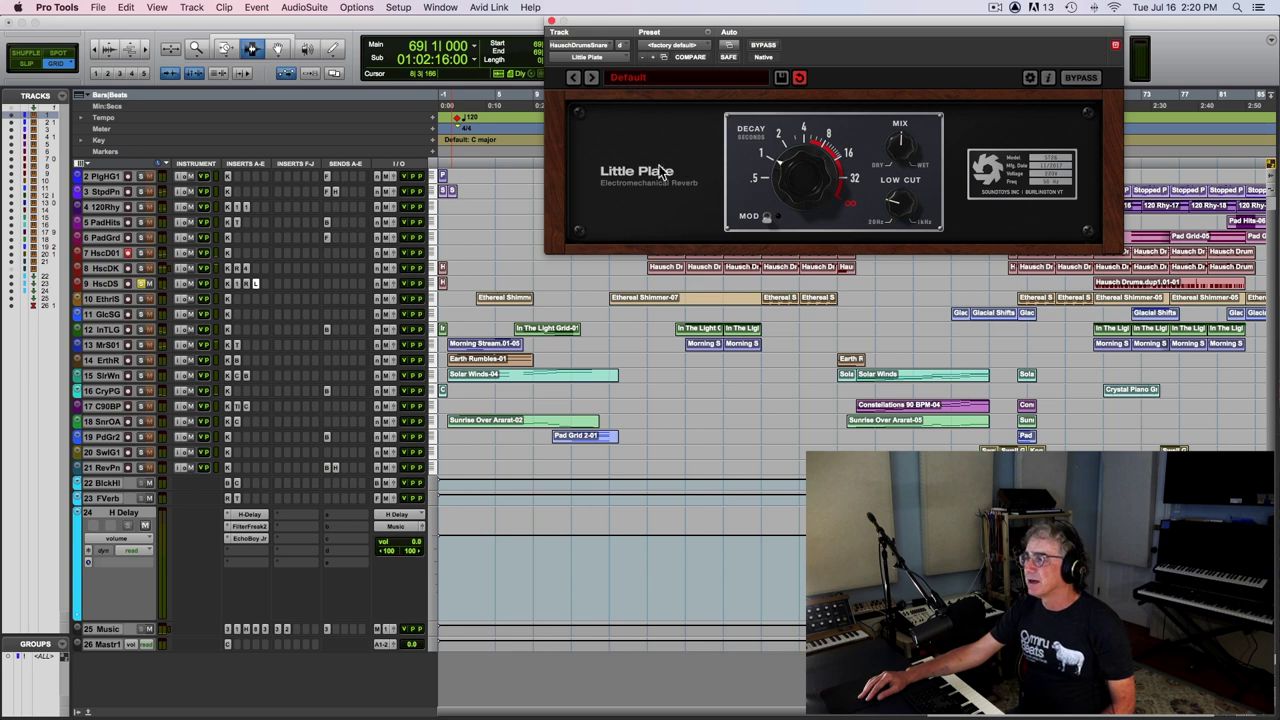
click(552, 21)
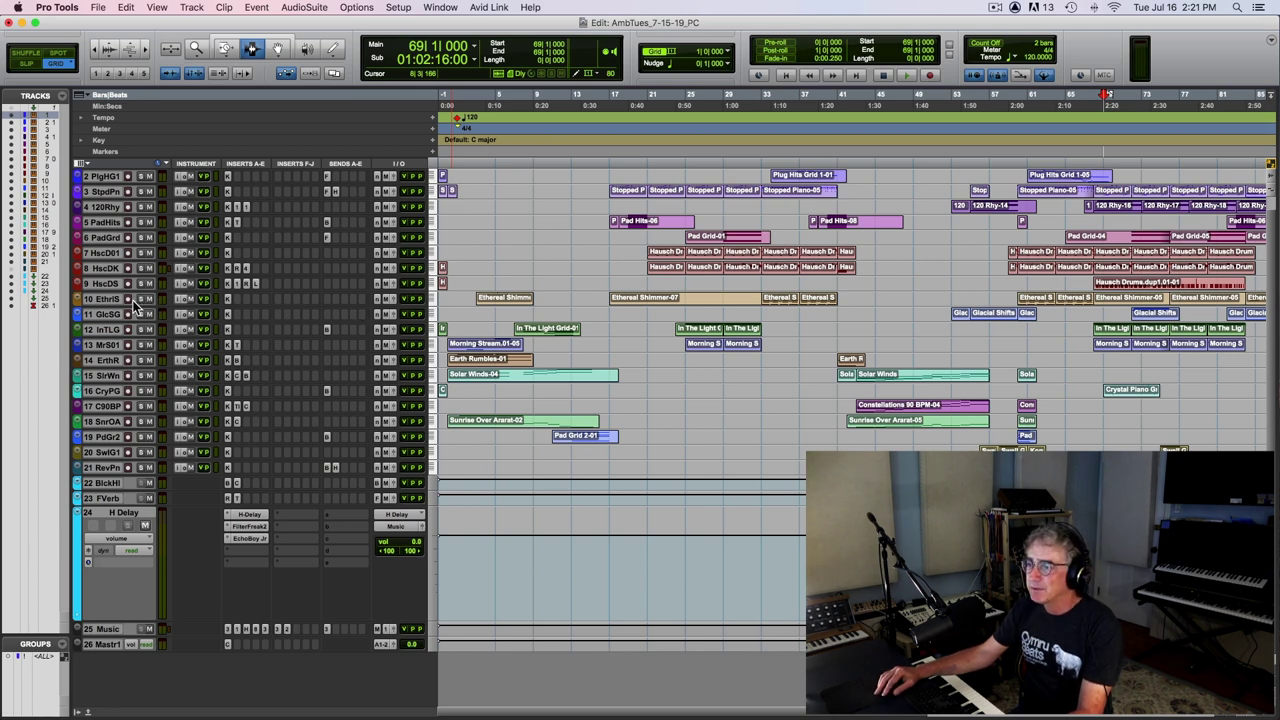
Step: View the EthrlS track's Ethereal Shimmer patch in Kontakt and play the track soloed from its clip at bar 33
click(227, 298)
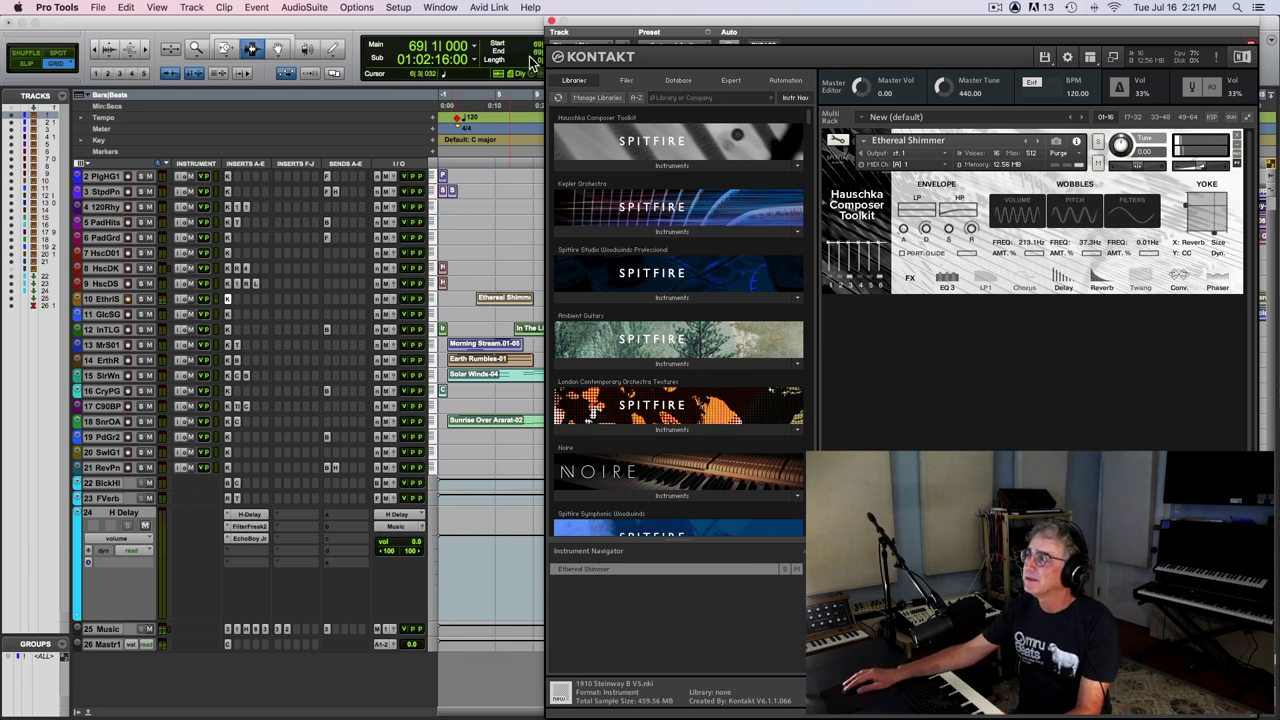
click(552, 21)
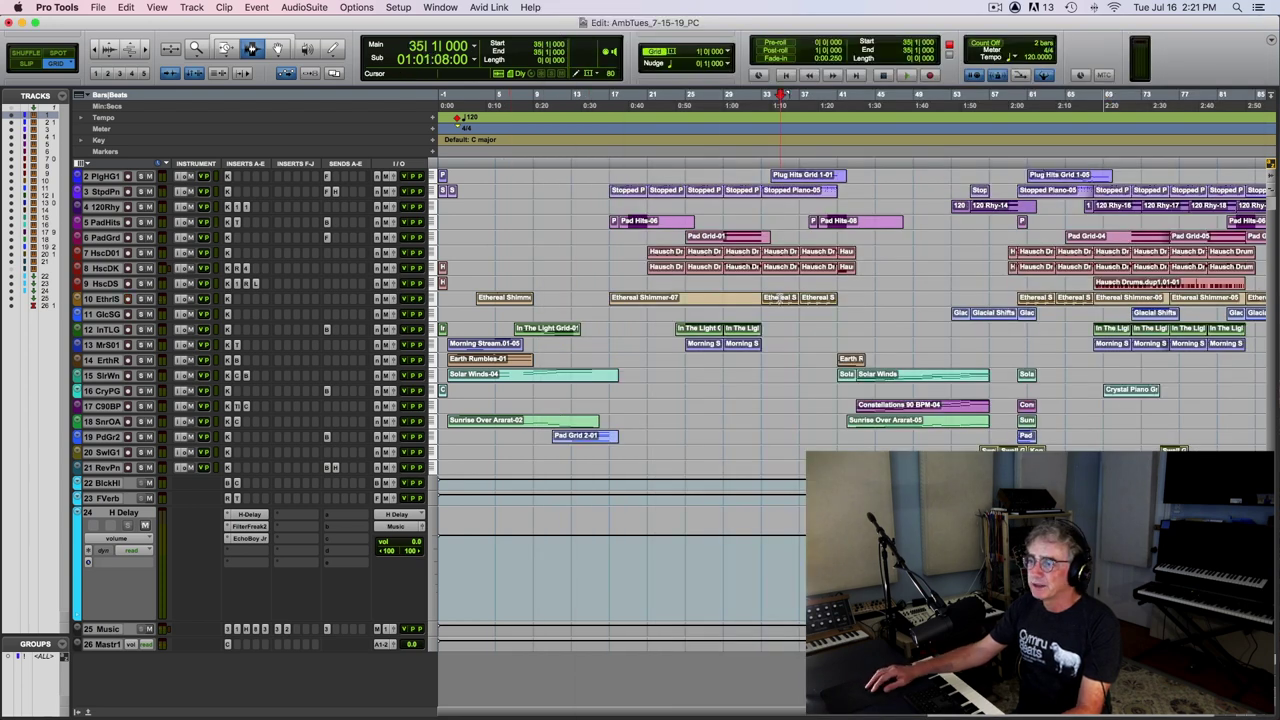
click(780, 299)
key(space)
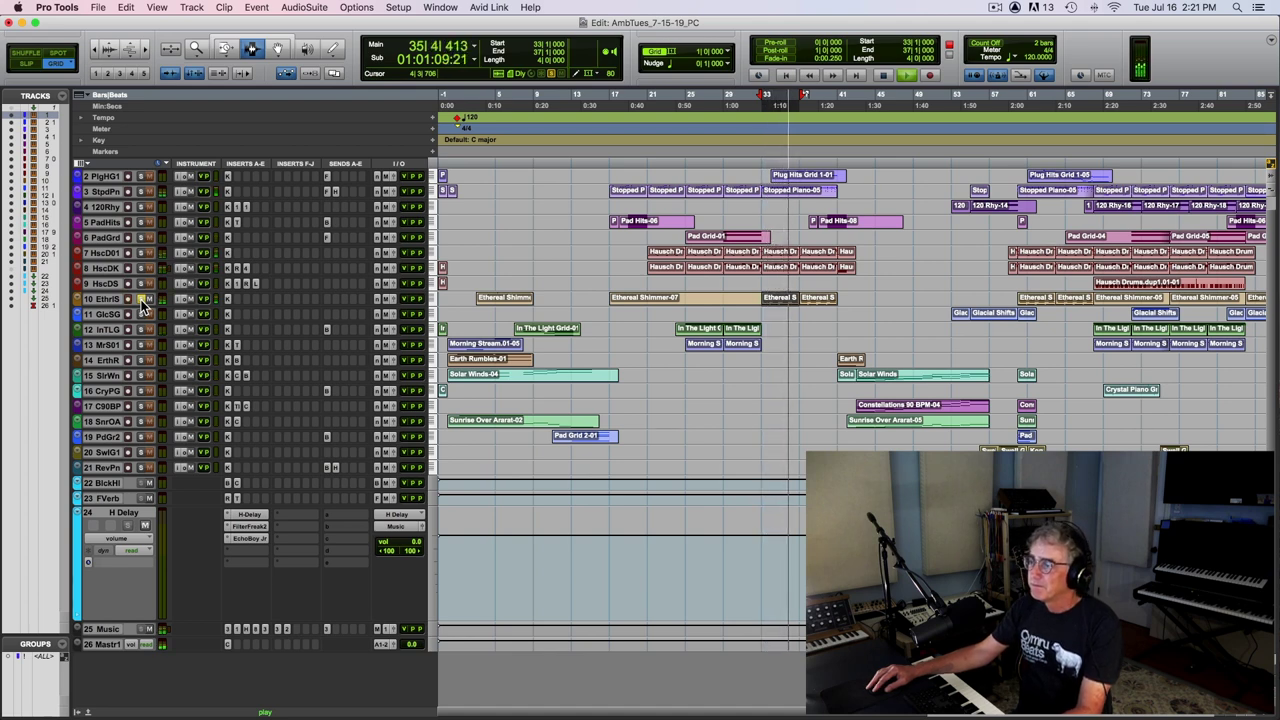
key(space)
Step: Solo the GlcSG track and open its Kontakt instrument
click(143, 314)
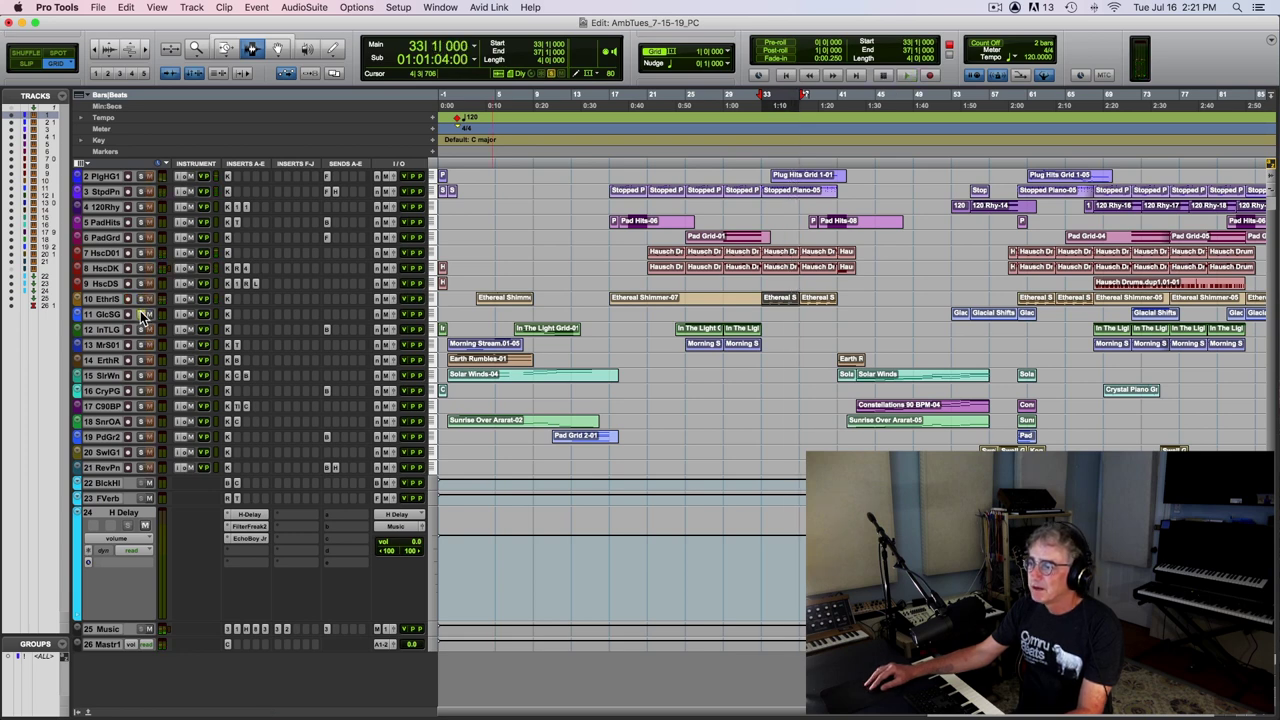
click(229, 314)
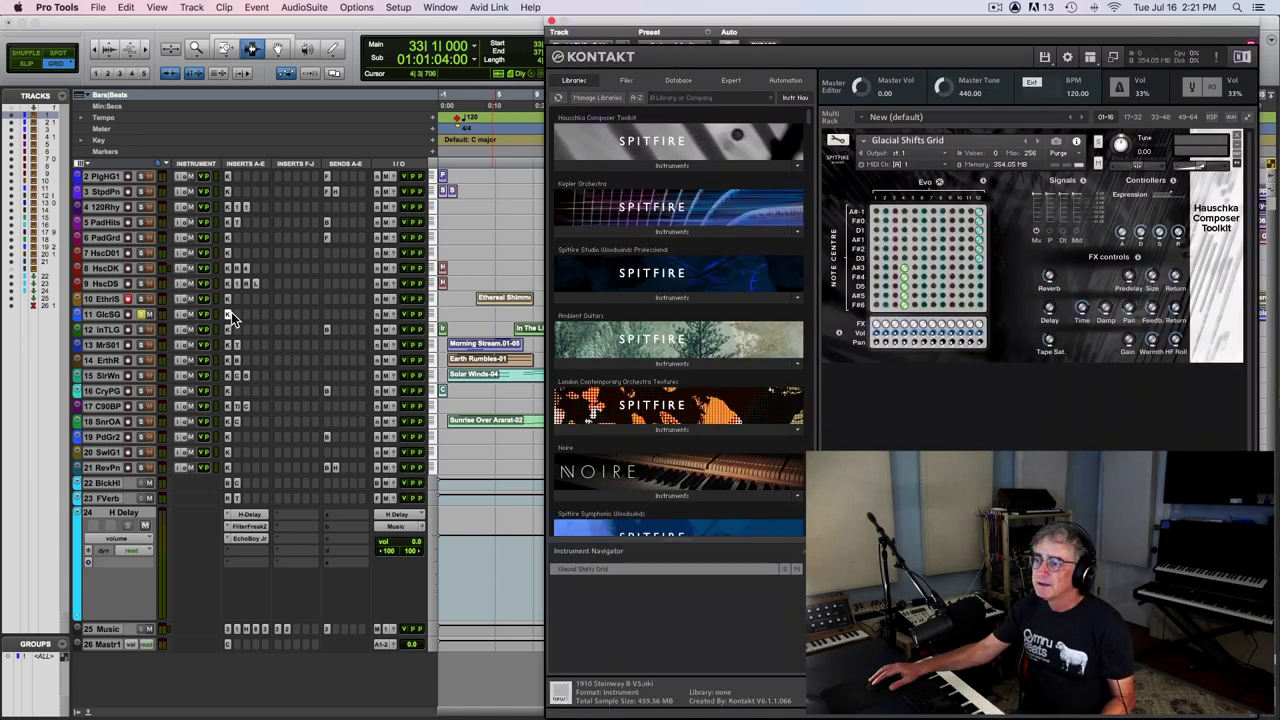
Step: Record-enable the GlcSG track to try its Glacial Shifts Grid patch and close the Kontakt window
scroll(231, 312, down, 1)
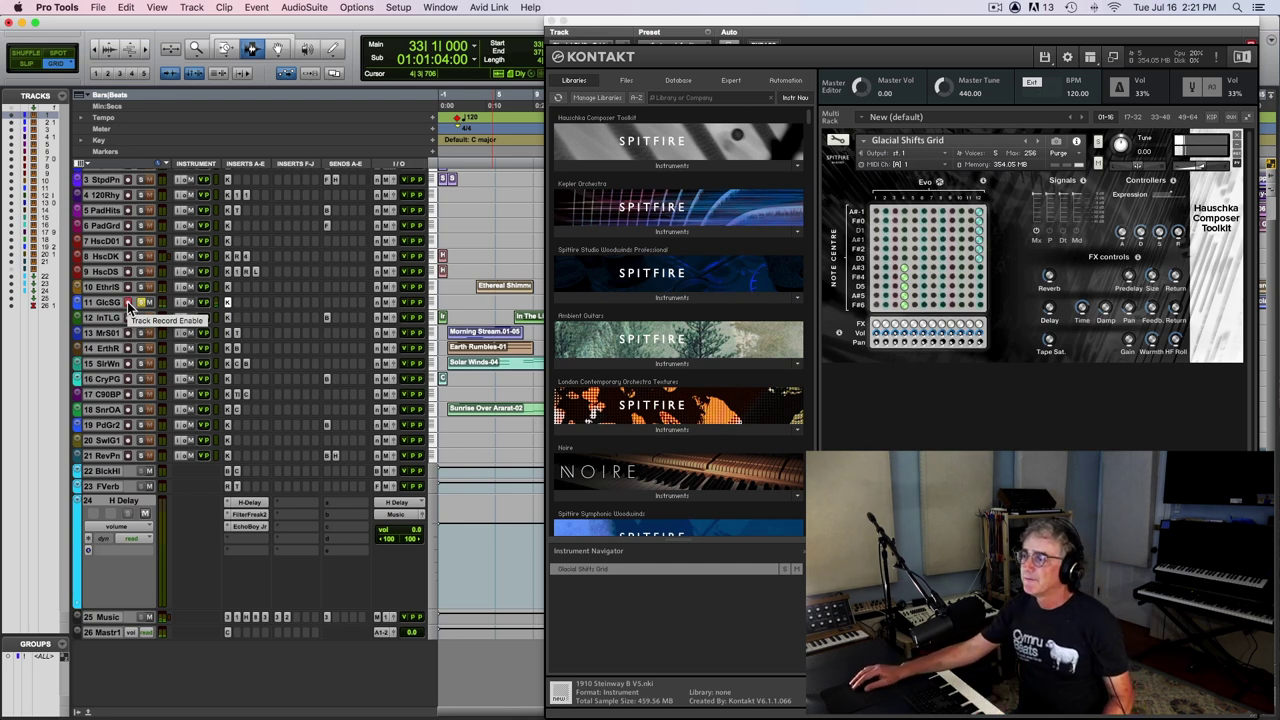
click(127, 301)
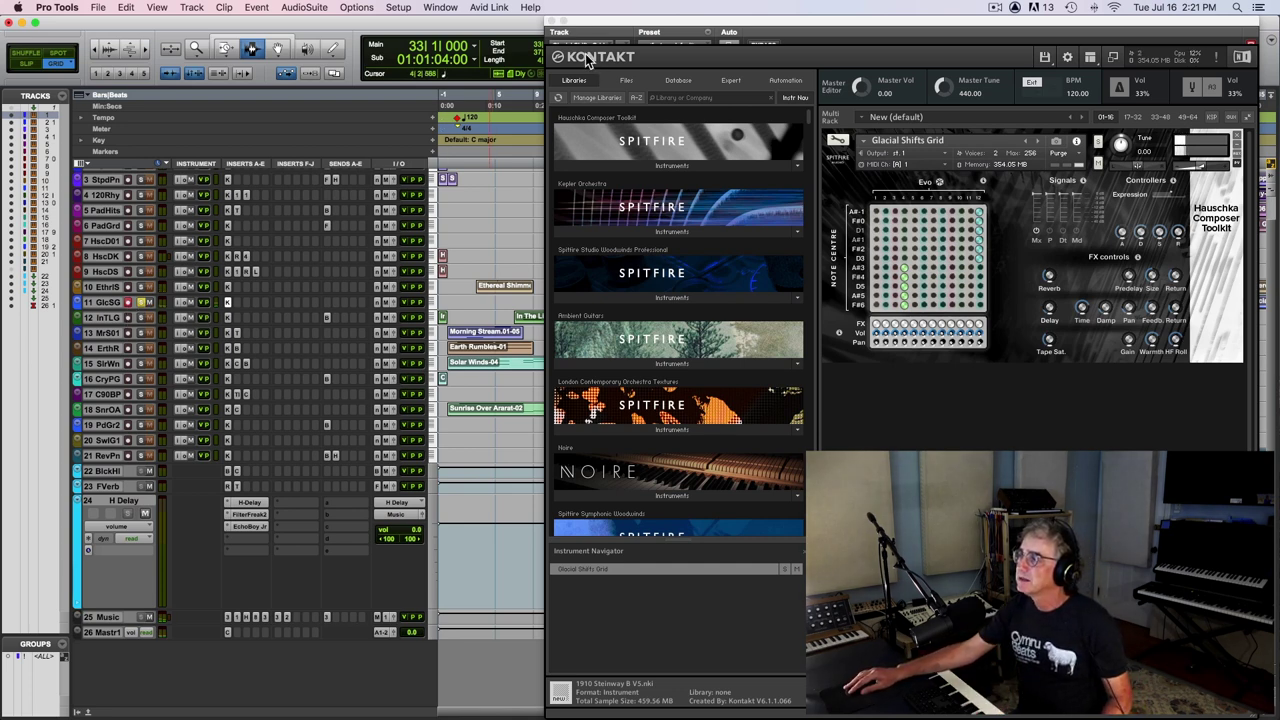
click(553, 20)
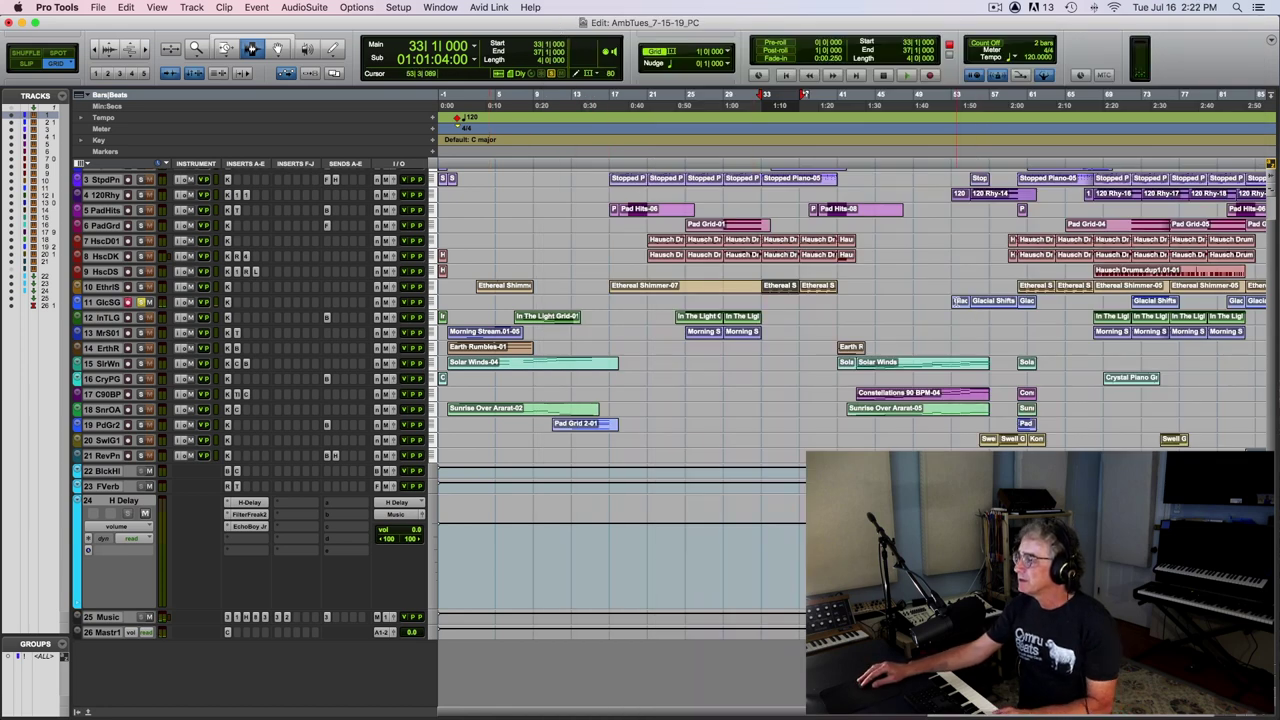
Step: Play the soloed GlcSG track from its clips at bars 55 and 72
click(973, 308)
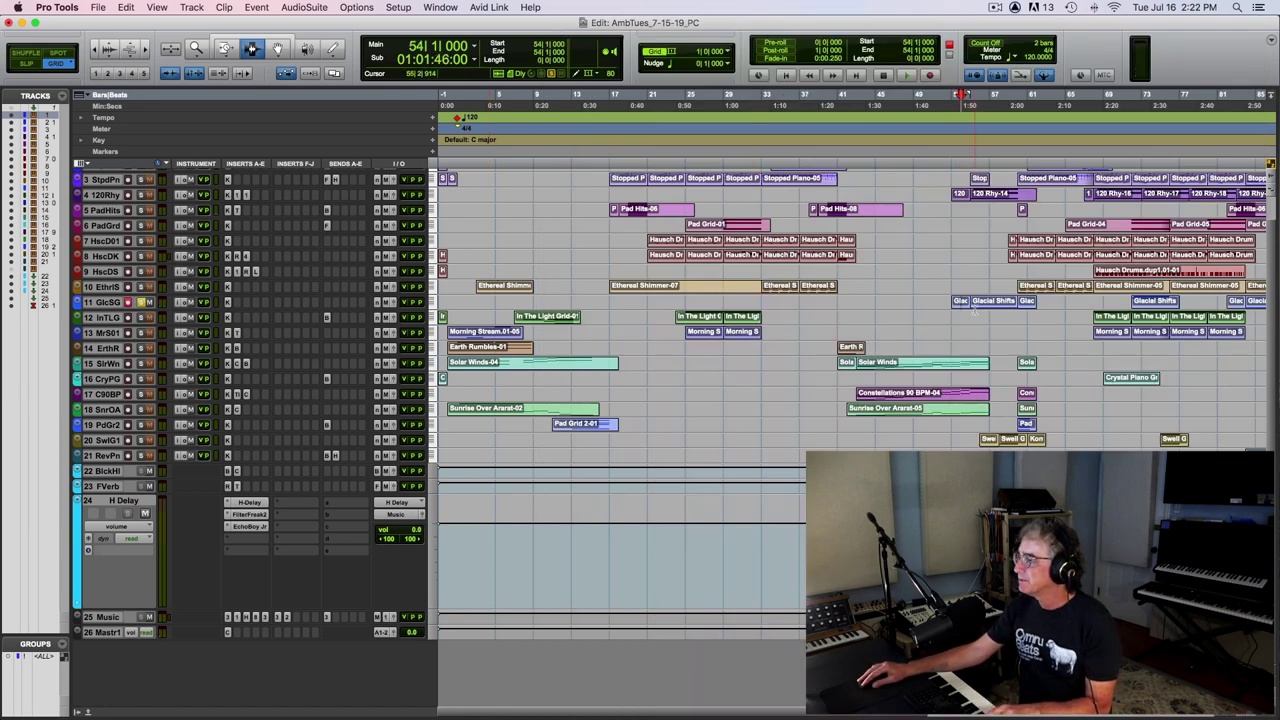
key(space)
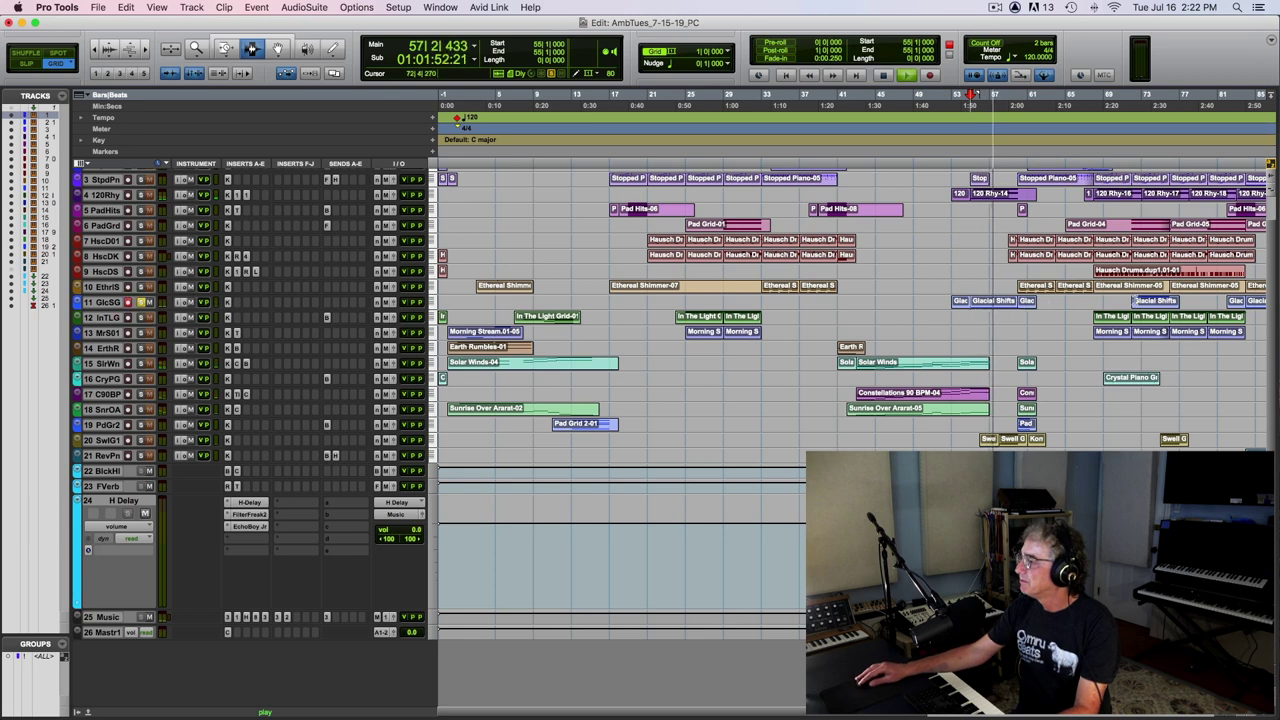
click(1133, 300)
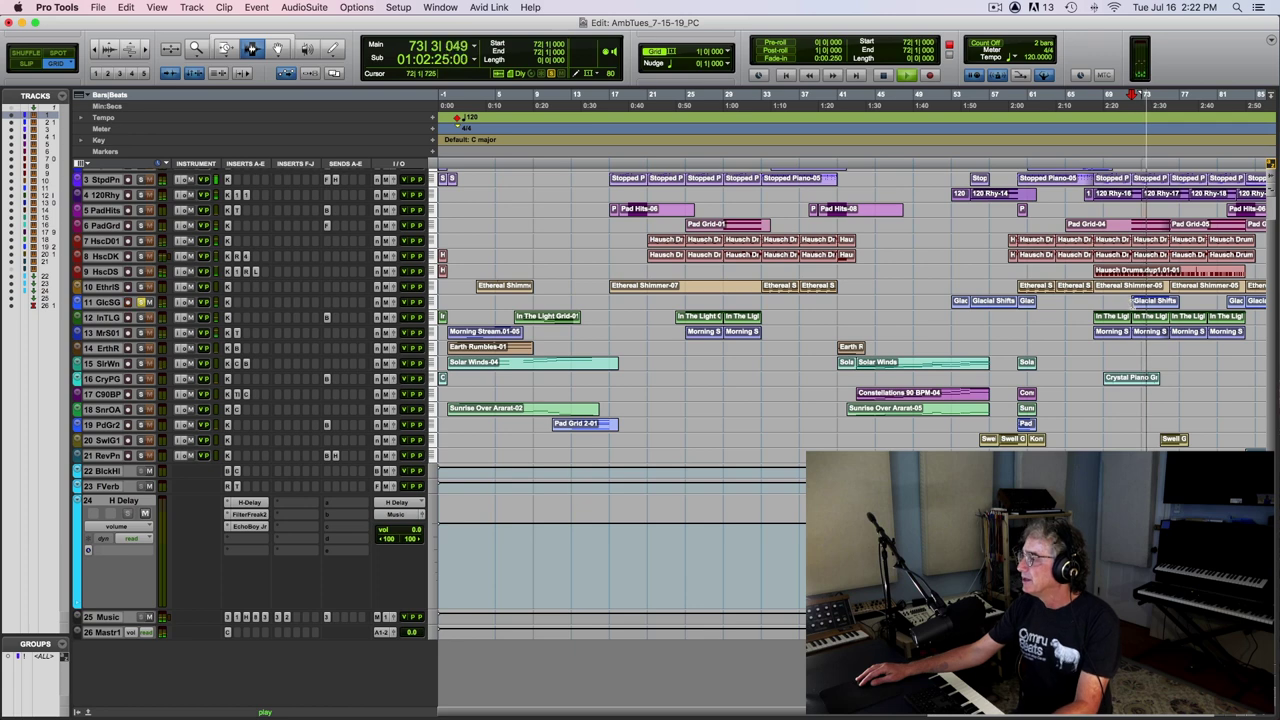
key(space)
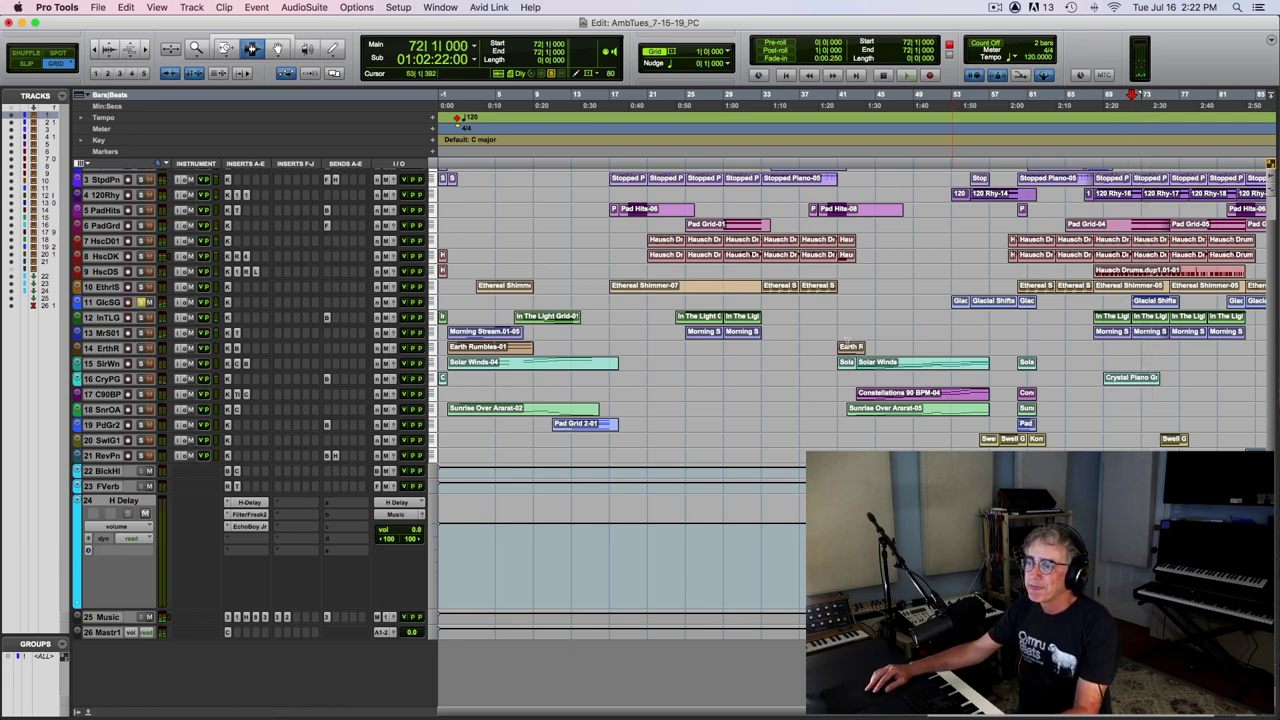
Step: Solo the InTLG track, view its In The Light (Grid) patch in Kontakt, and inspect its send to Blackhole
click(141, 318)
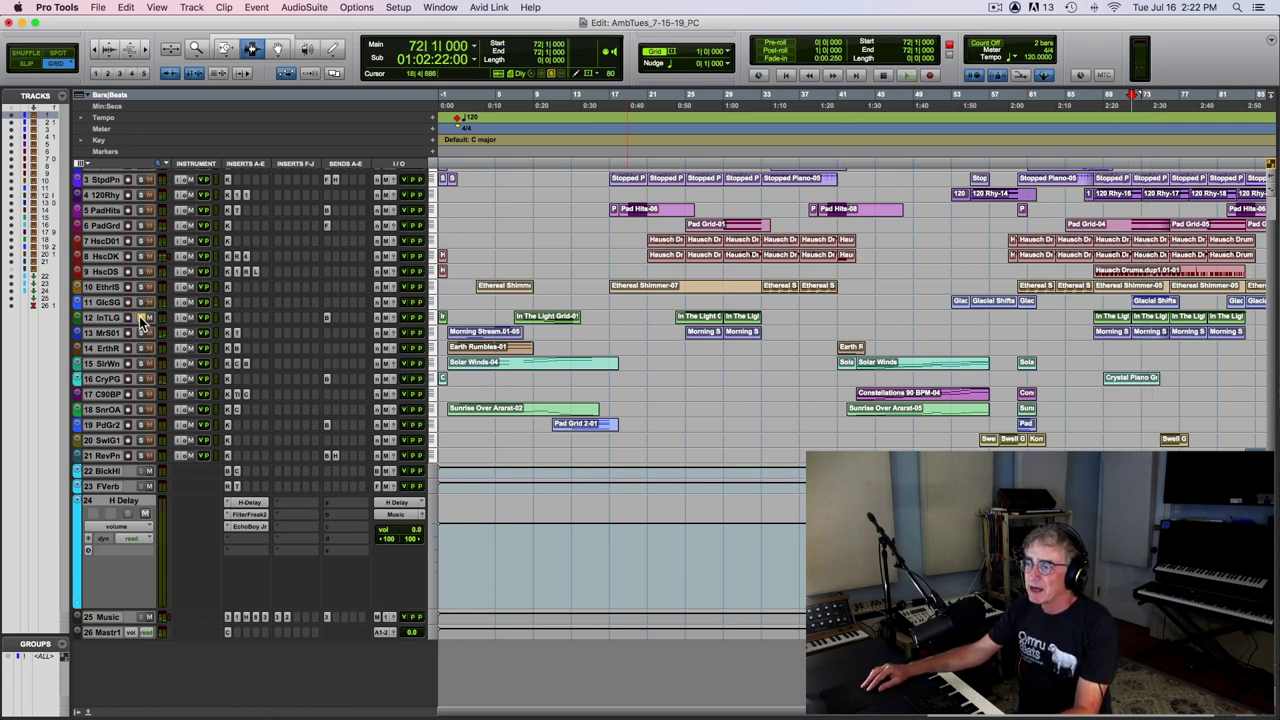
click(229, 317)
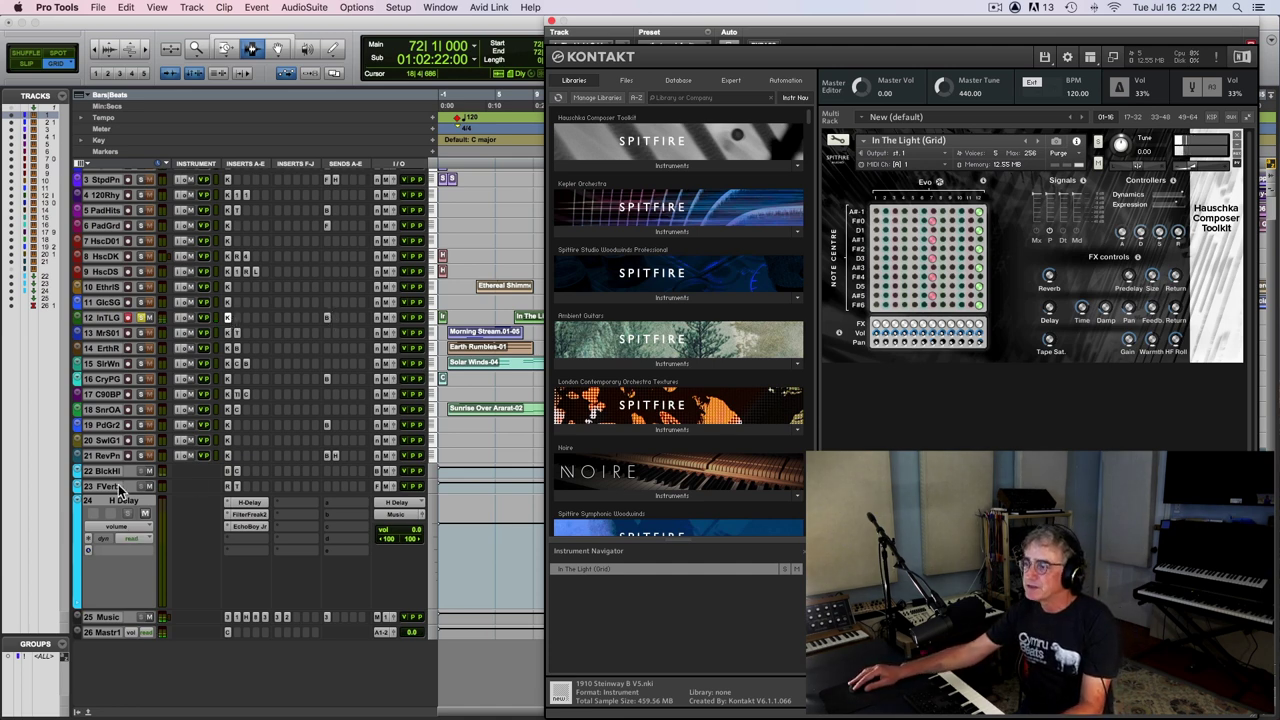
click(326, 317)
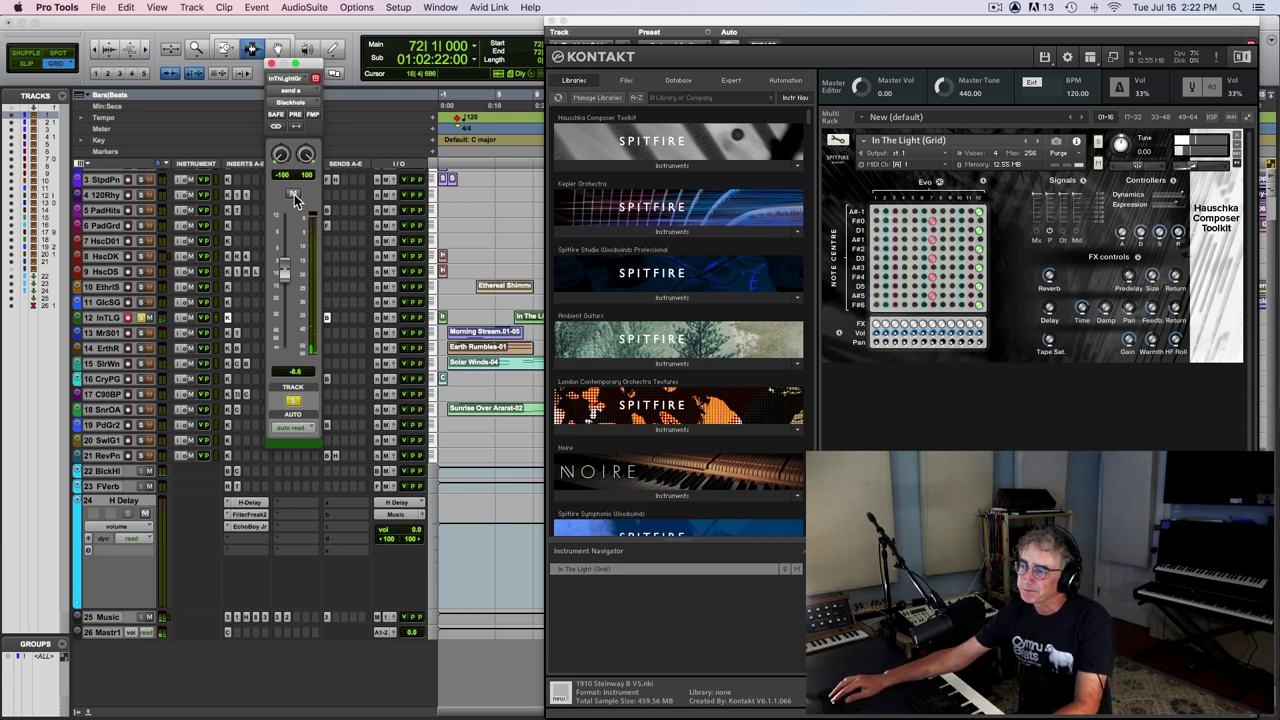
click(271, 63)
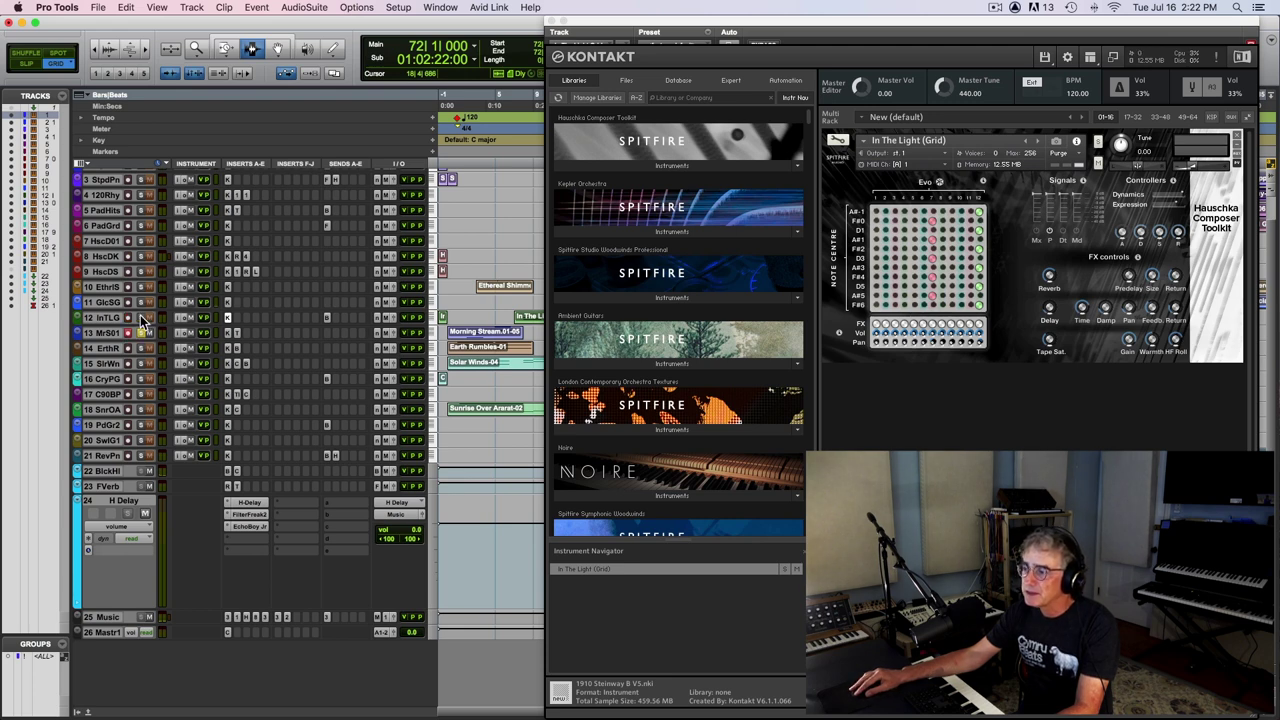
Step: View the MrS01 track's Morning Stream 120bpm patch outside Kontakt's edit mode and open its Trim insert
click(228, 333)
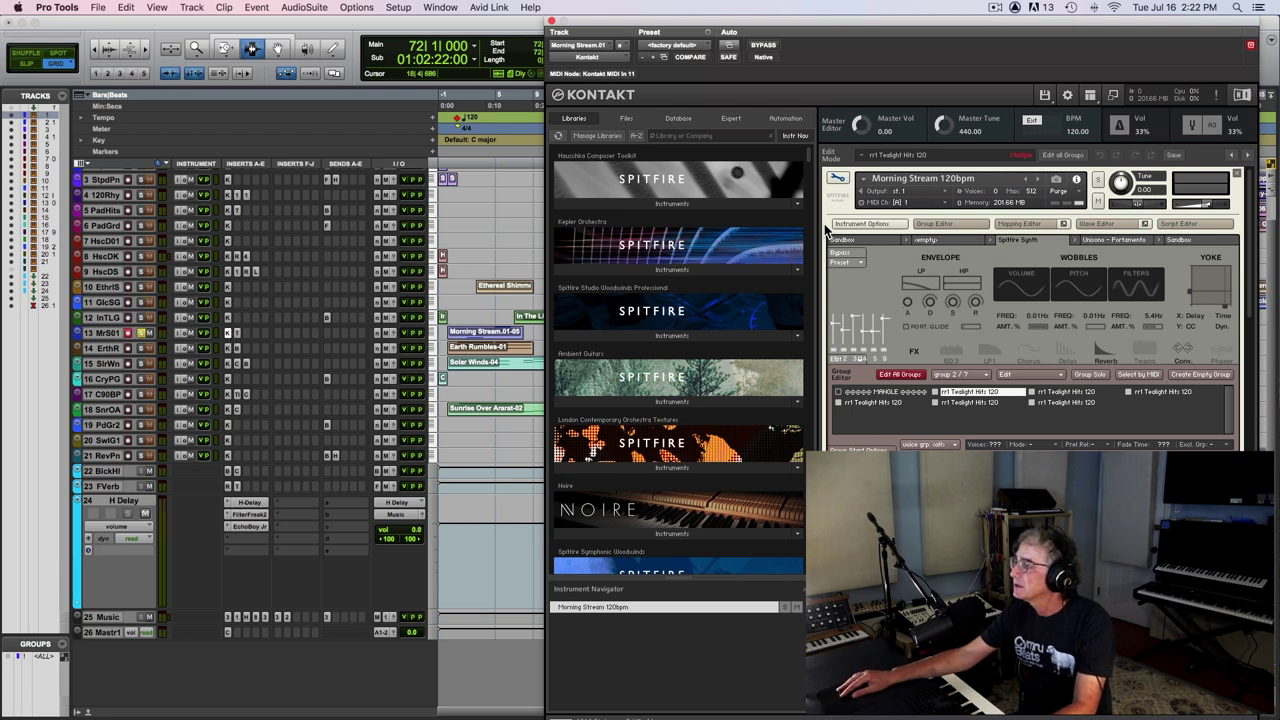
click(836, 180)
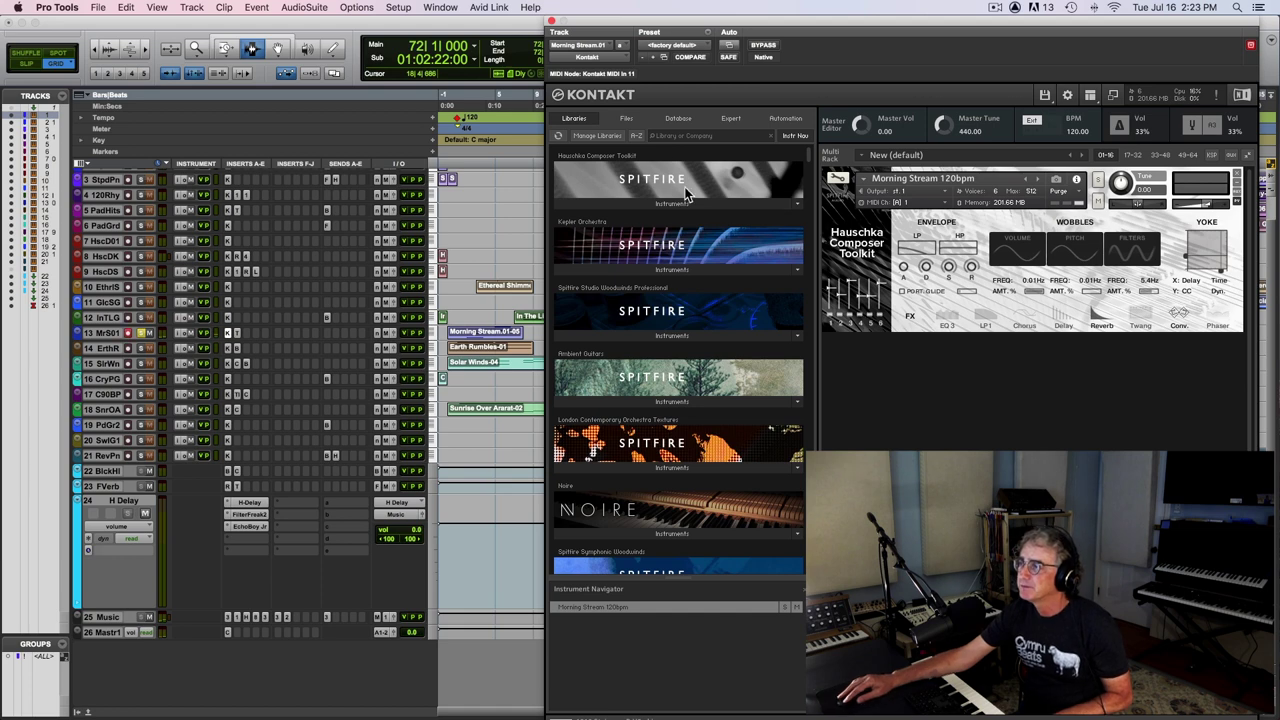
click(550, 20)
click(237, 333)
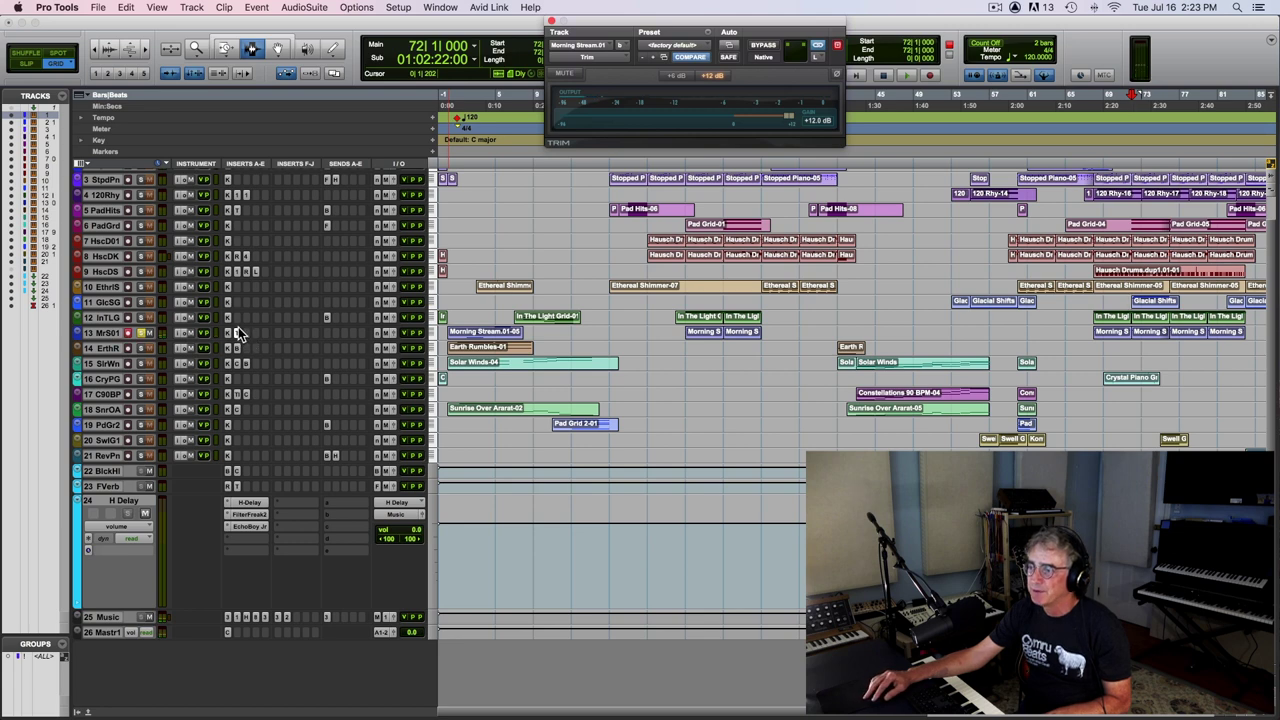
Step: Play the MrS01 track soloed from its Morning Stream clip at bar 1
click(143, 337)
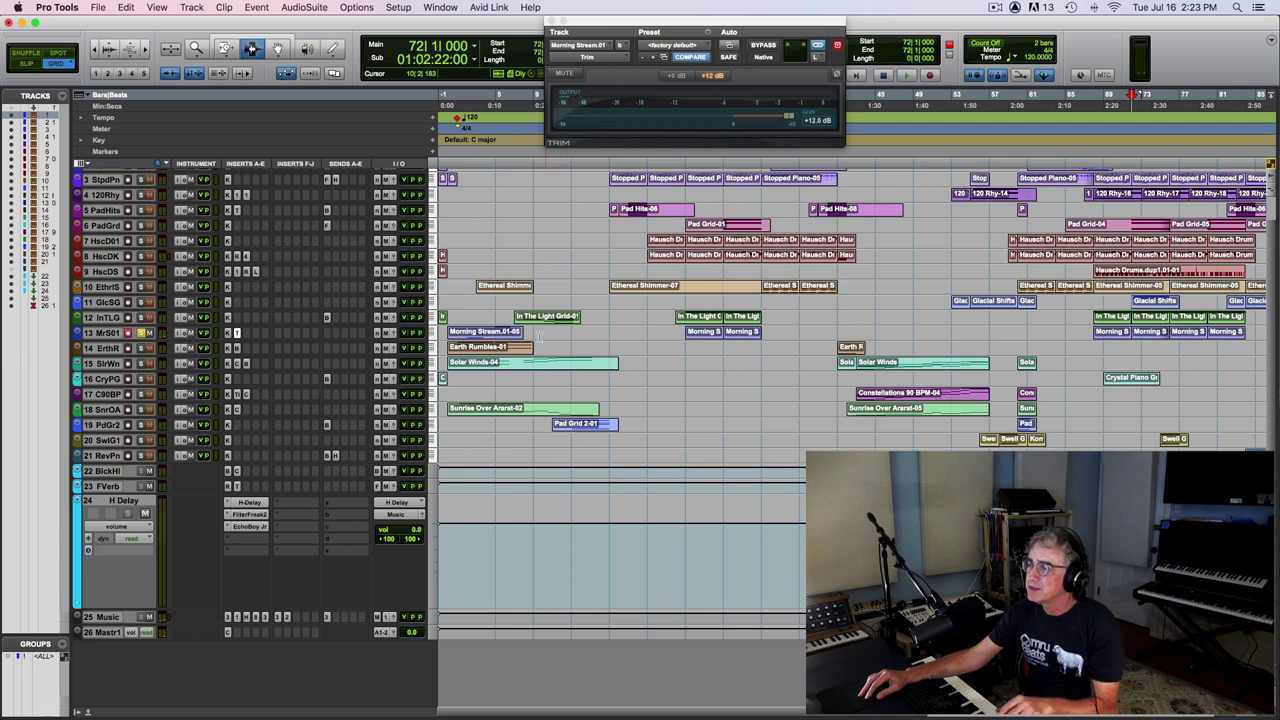
click(460, 338)
key(space)
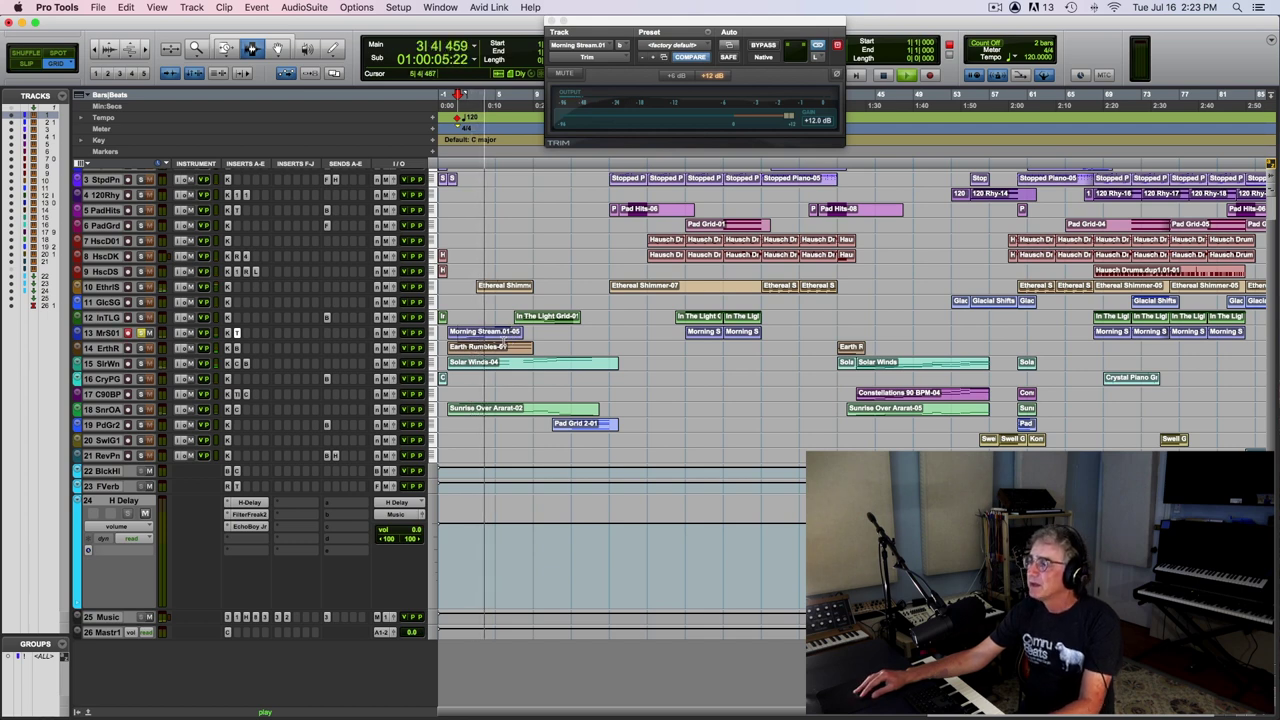
key(space)
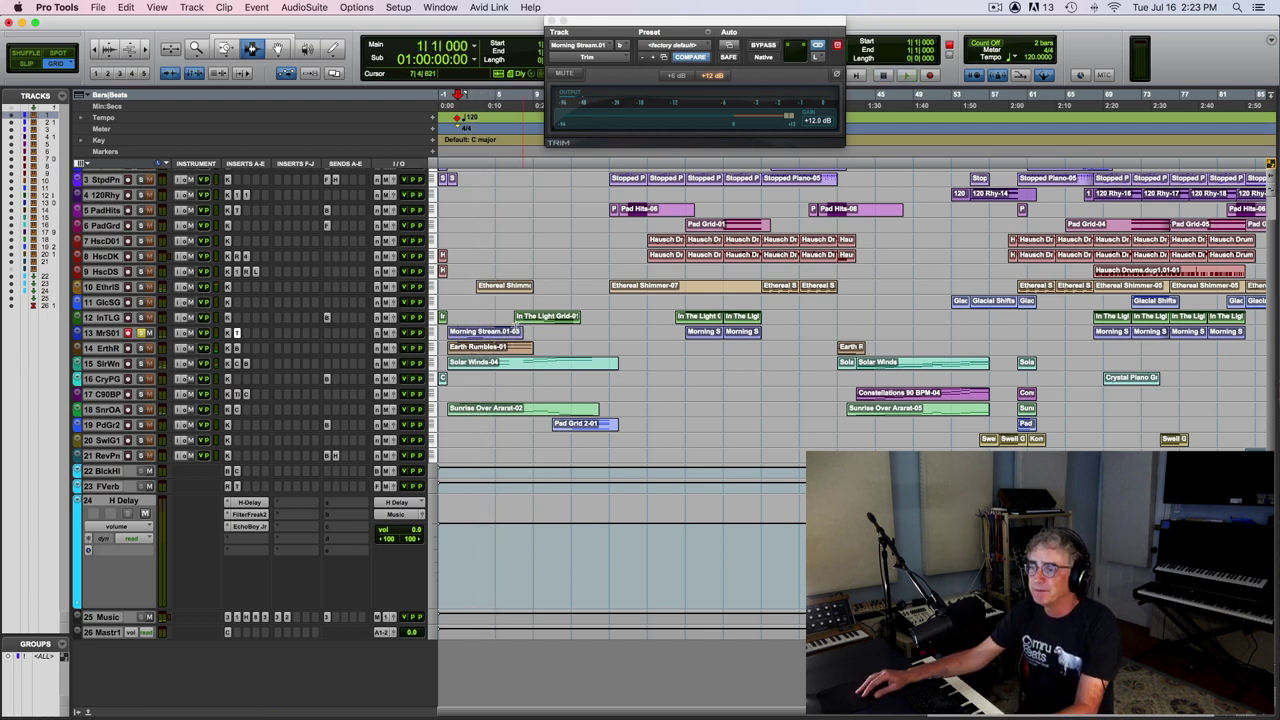
Step: Solo the ErthR track and view its Earth Rumbles (Grid) patch in Kontakt and its Brauer Motion insert
click(127, 349)
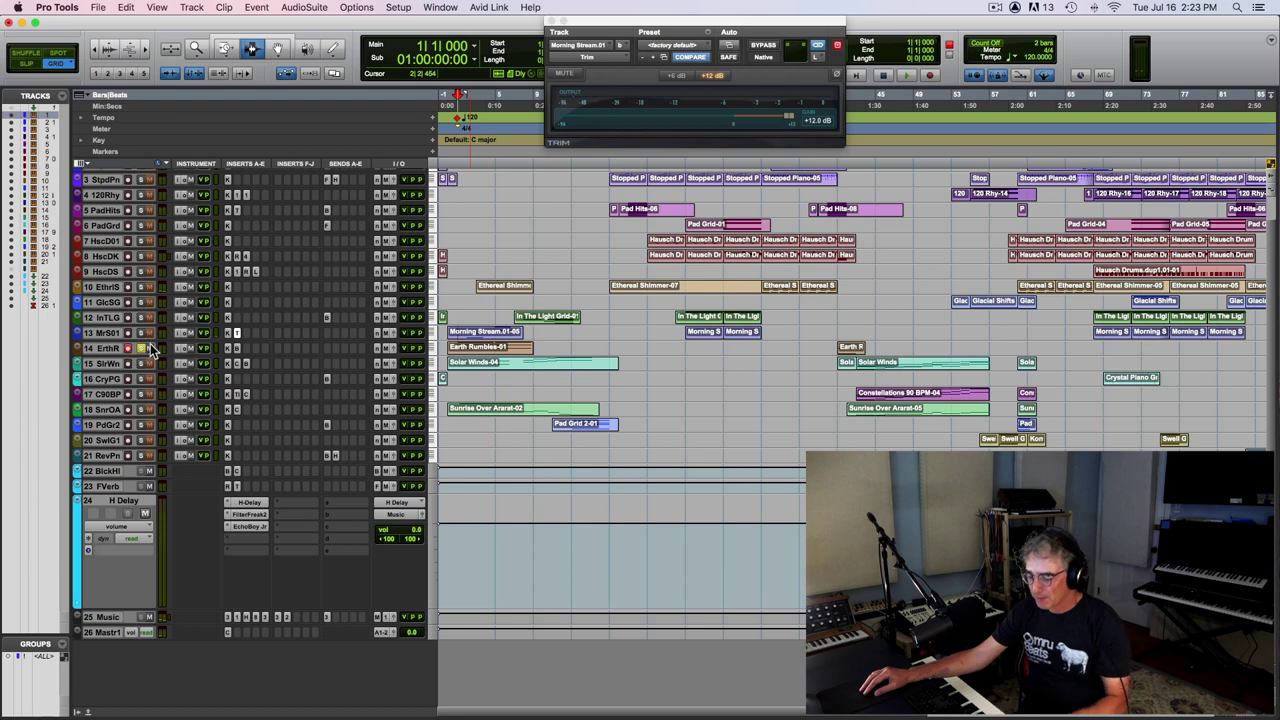
click(228, 352)
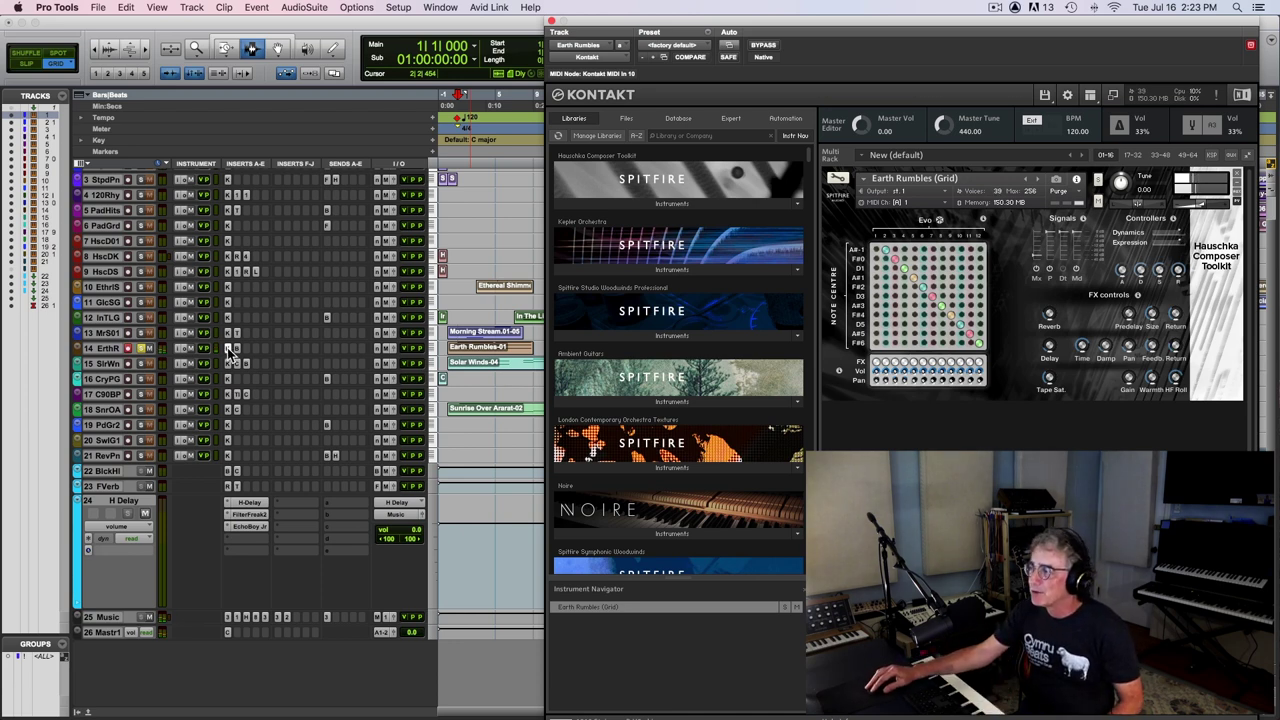
click(236, 348)
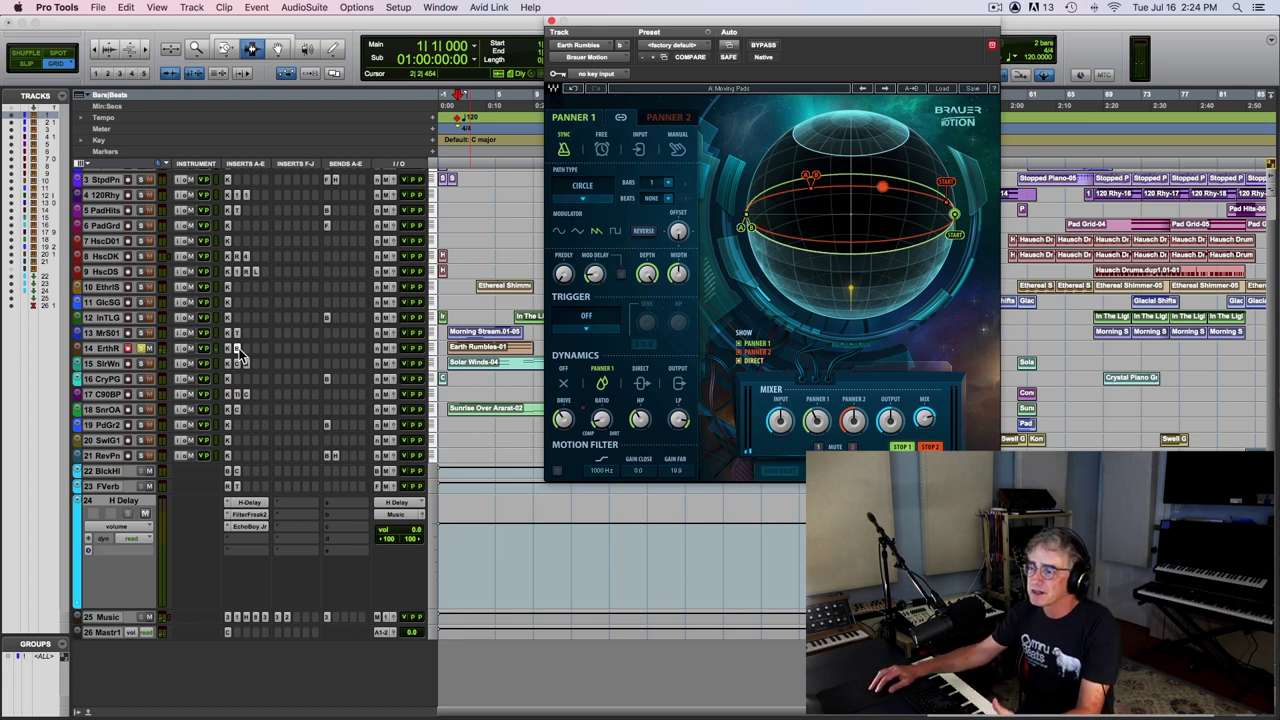
Step: Play the ErthR track soloed from bar 0 with Brauer Motion open
click(140, 354)
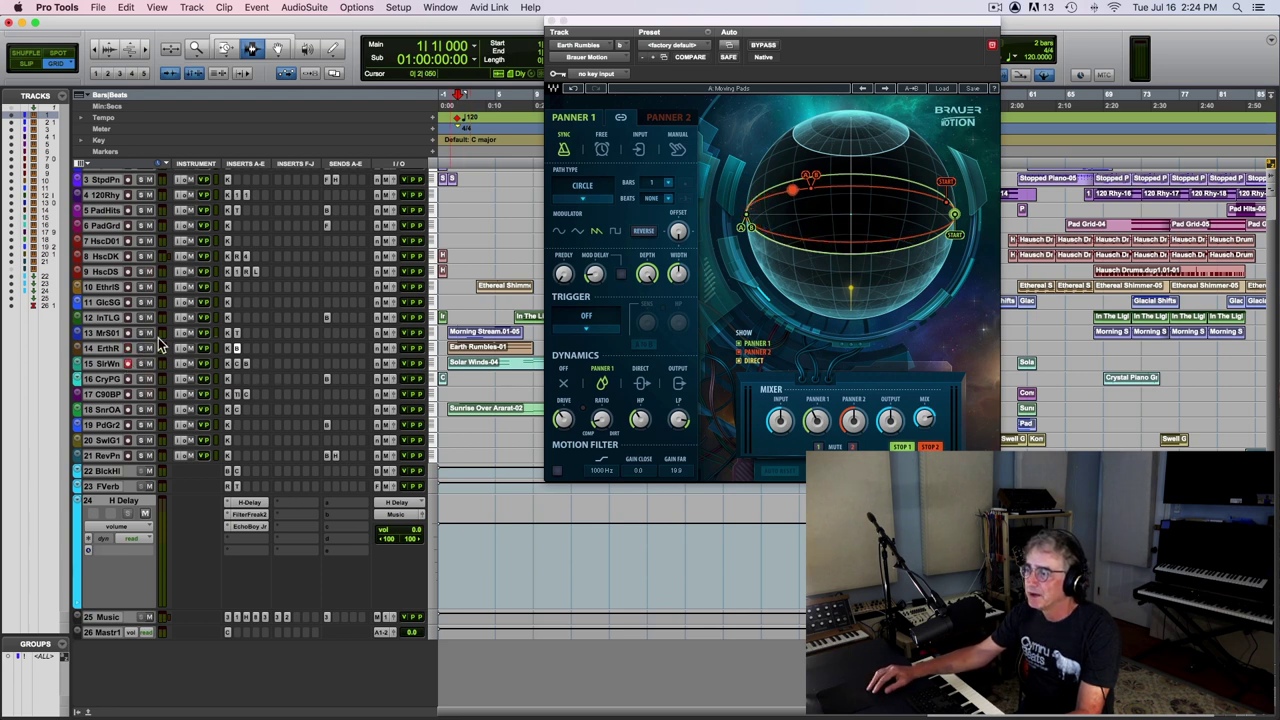
click(143, 348)
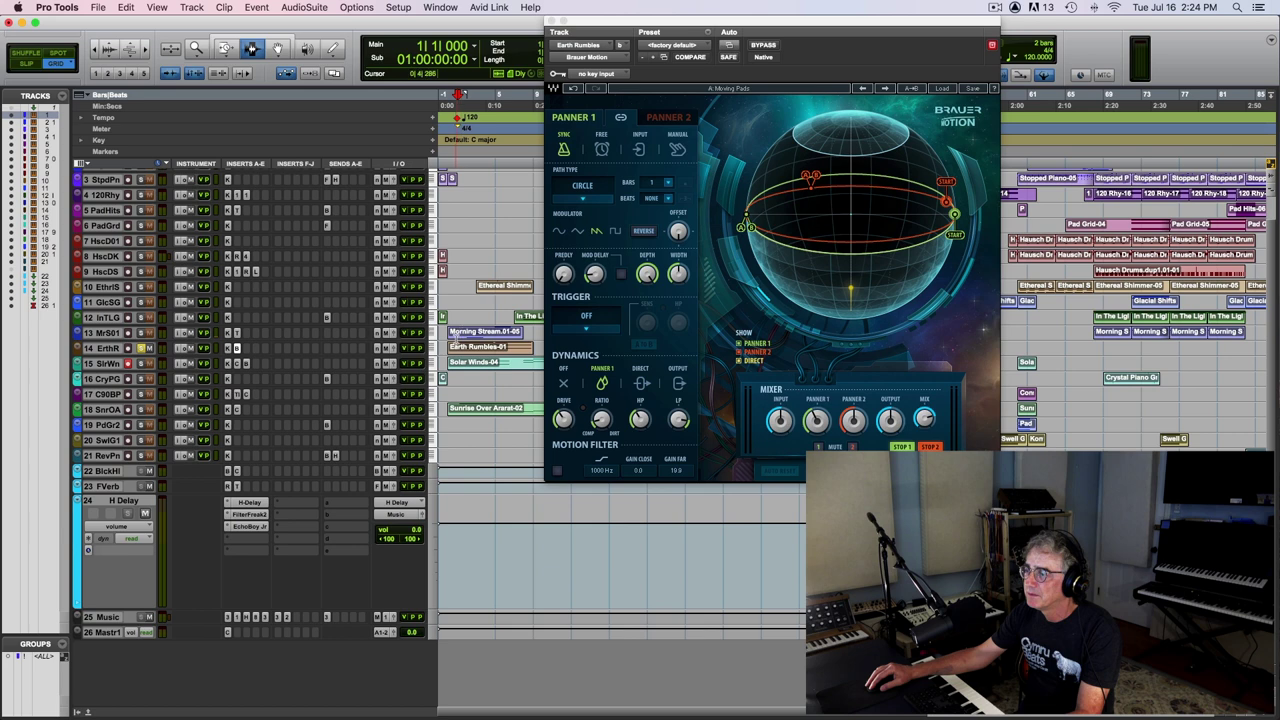
key(space)
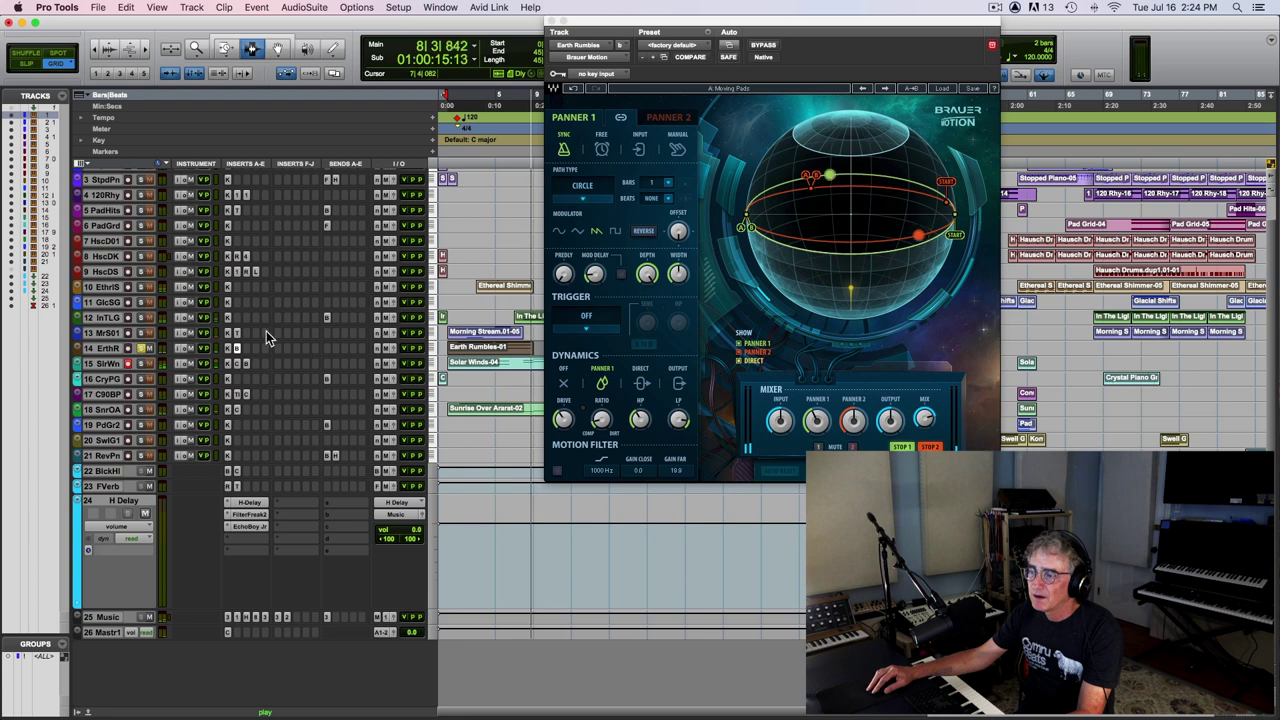
key(space)
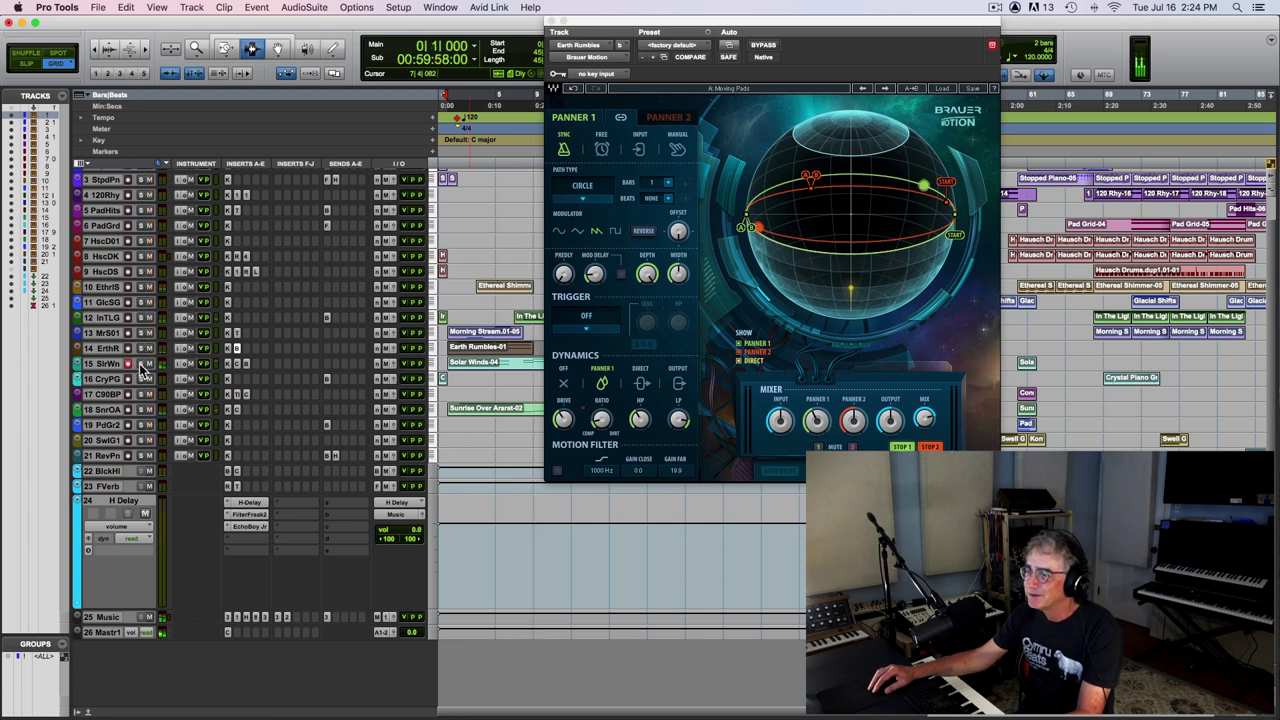
Step: Solo the SlrWn track, view its Center and Brauer Motion inserts, and close the plug-in window
key(space)
key(space)
key(space)
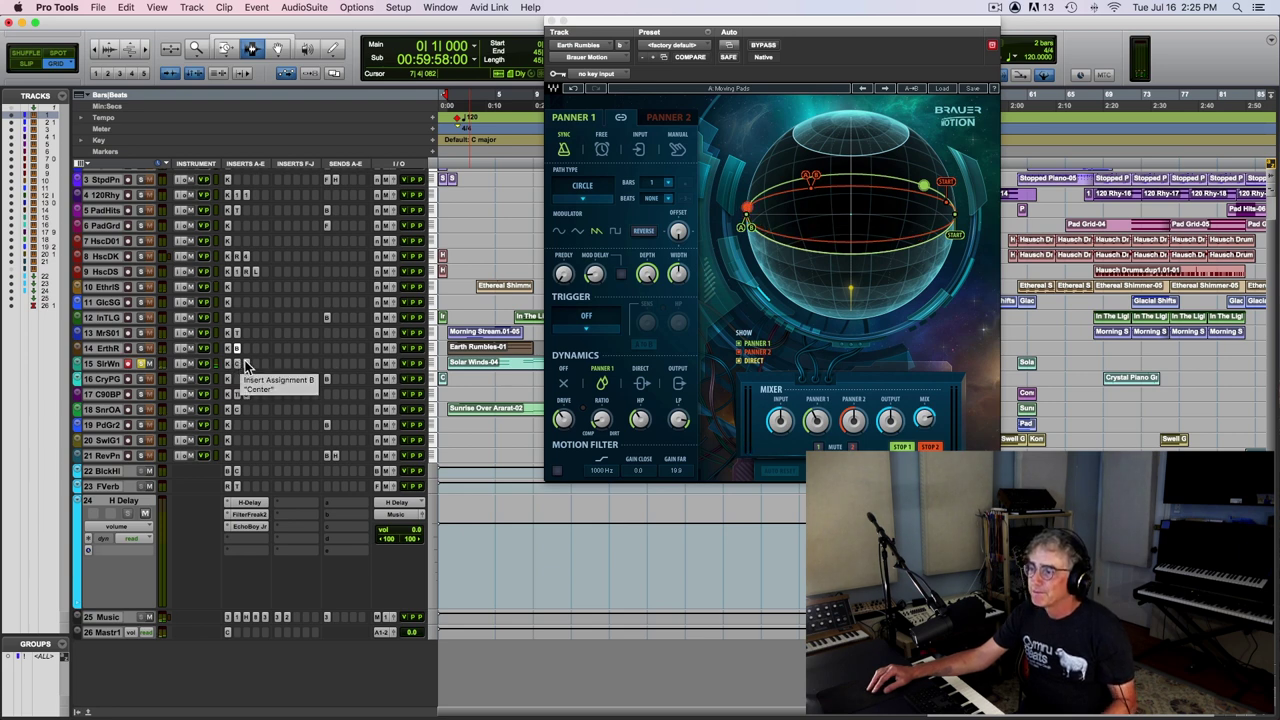
click(237, 365)
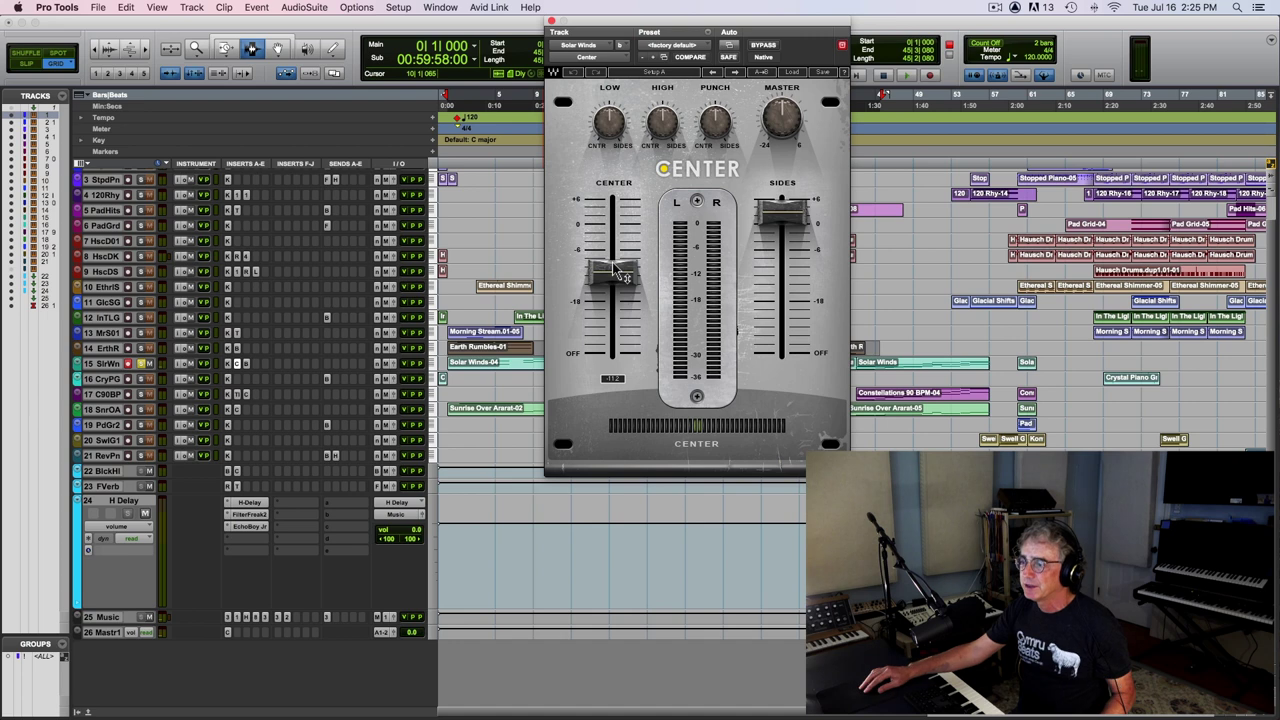
scroll(240, 362, right, 2)
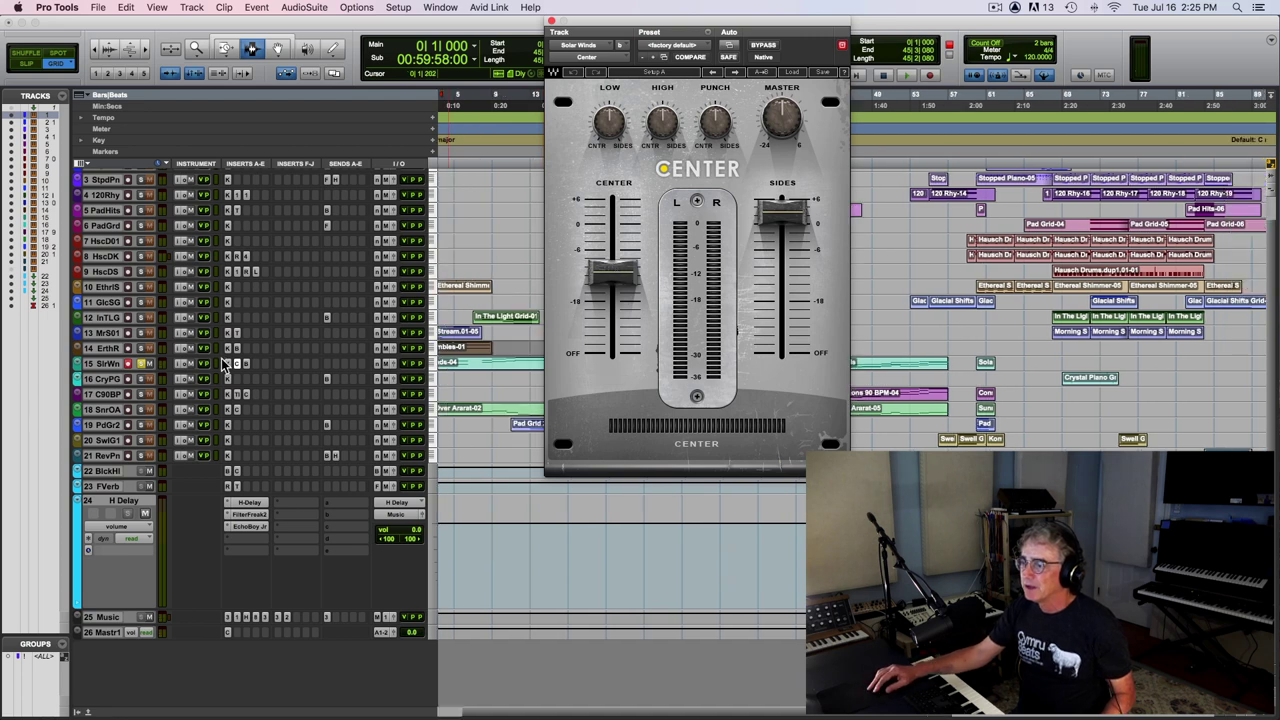
click(246, 364)
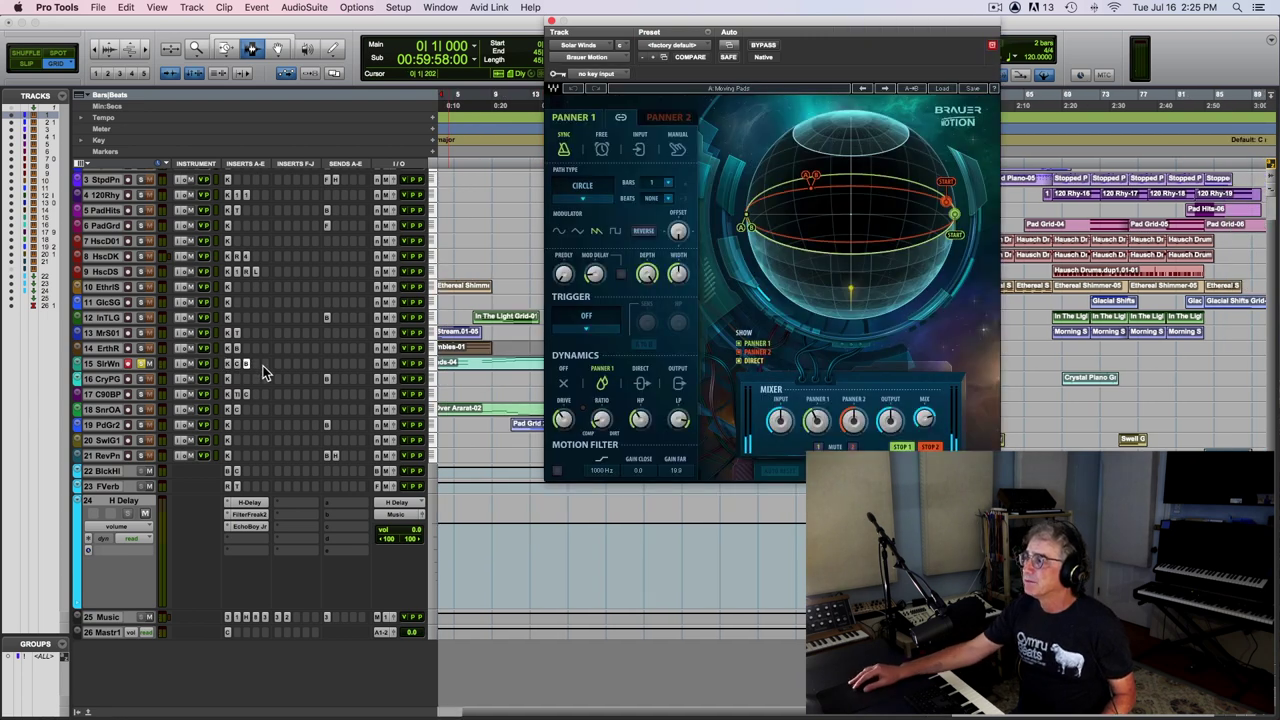
click(551, 22)
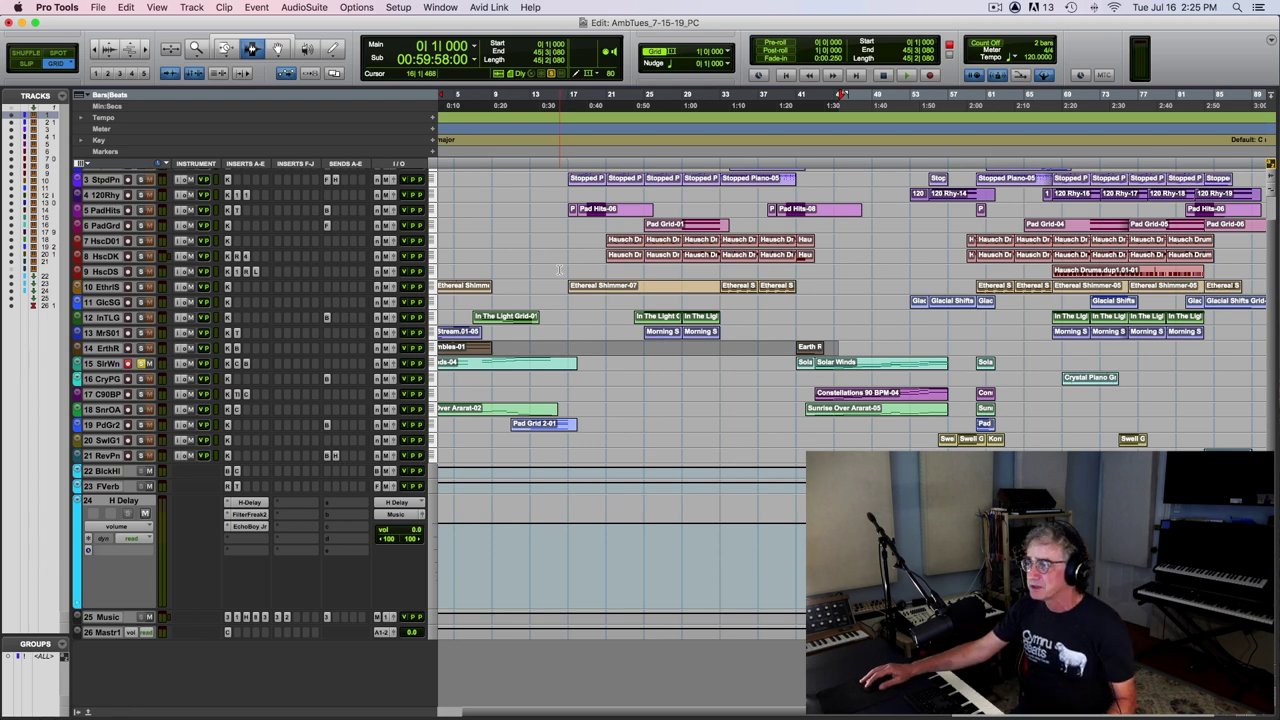
scroll(560, 270, left, 3)
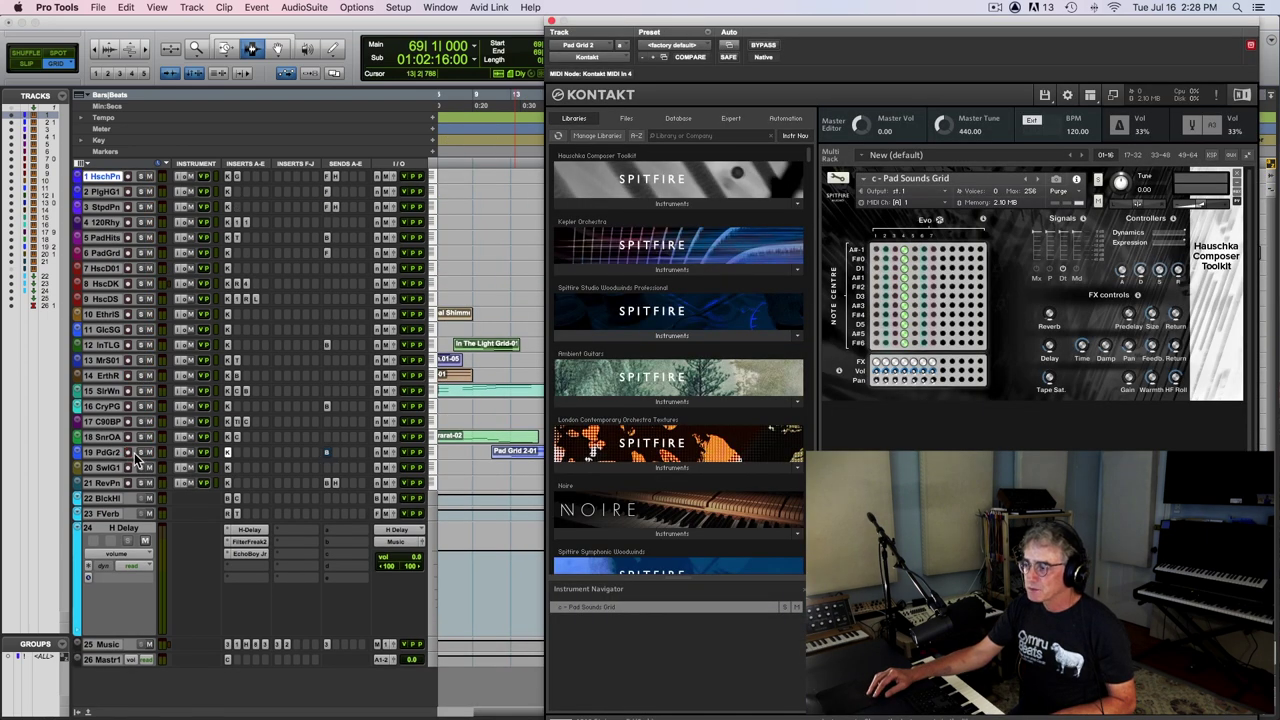
Step: View the SwlG1 track's Swells Grid patch in Kontakt and play the track soloed from bar 58
click(228, 452)
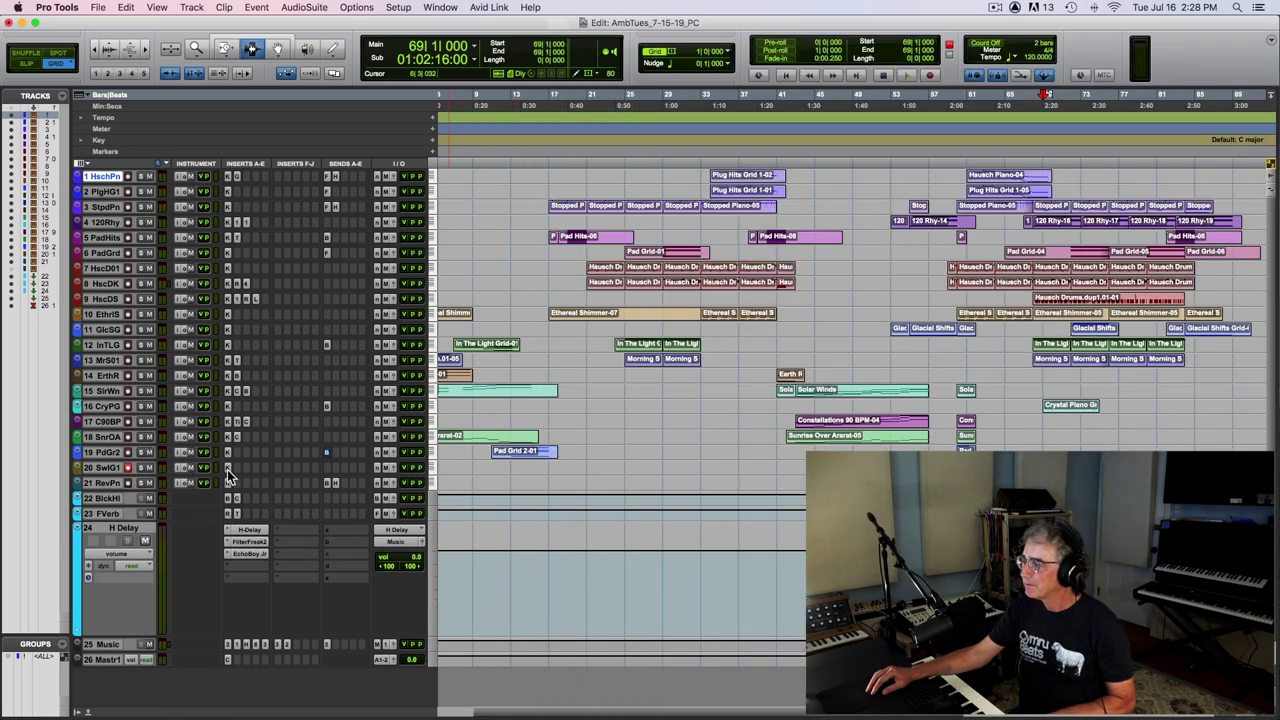
click(227, 469)
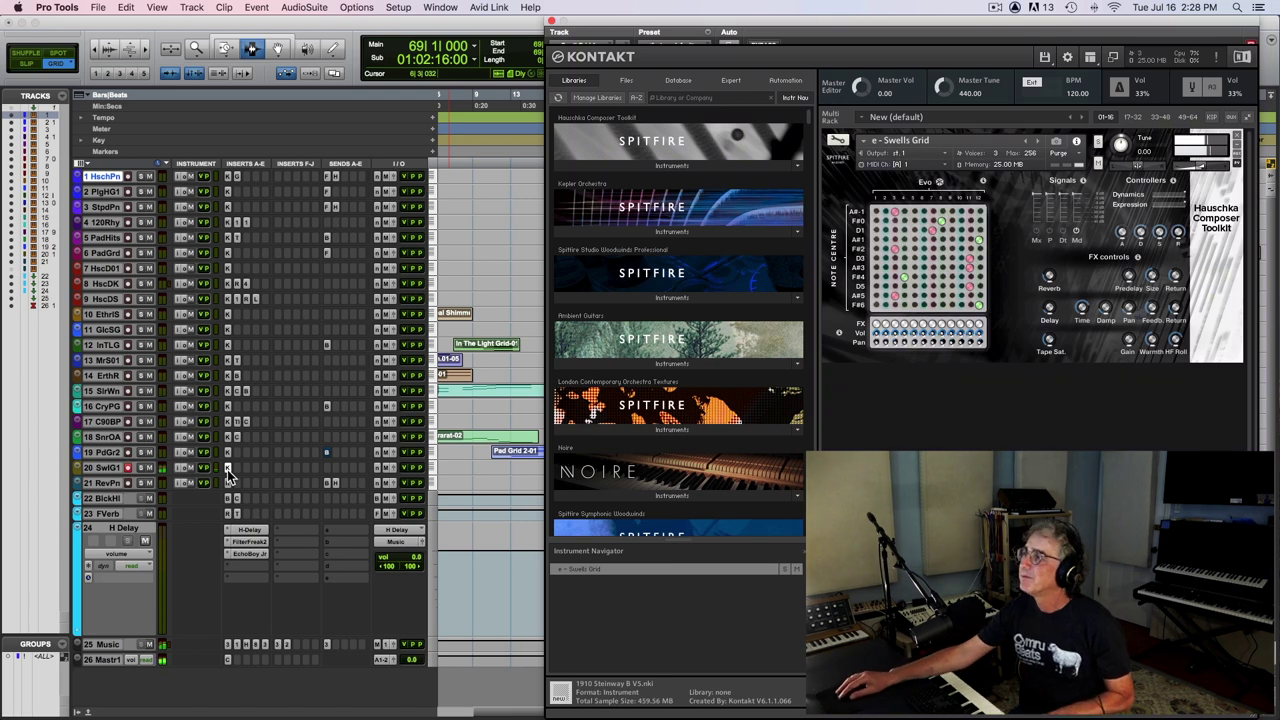
click(550, 20)
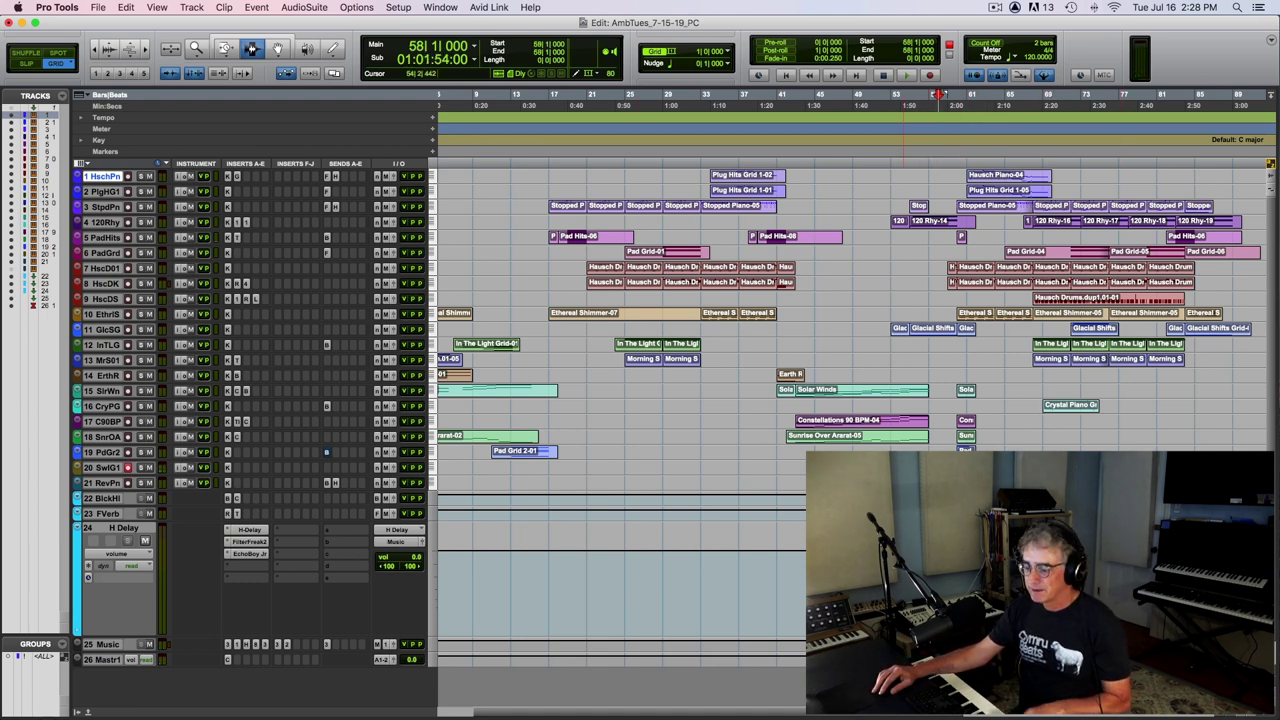
click(140, 468)
key(space)
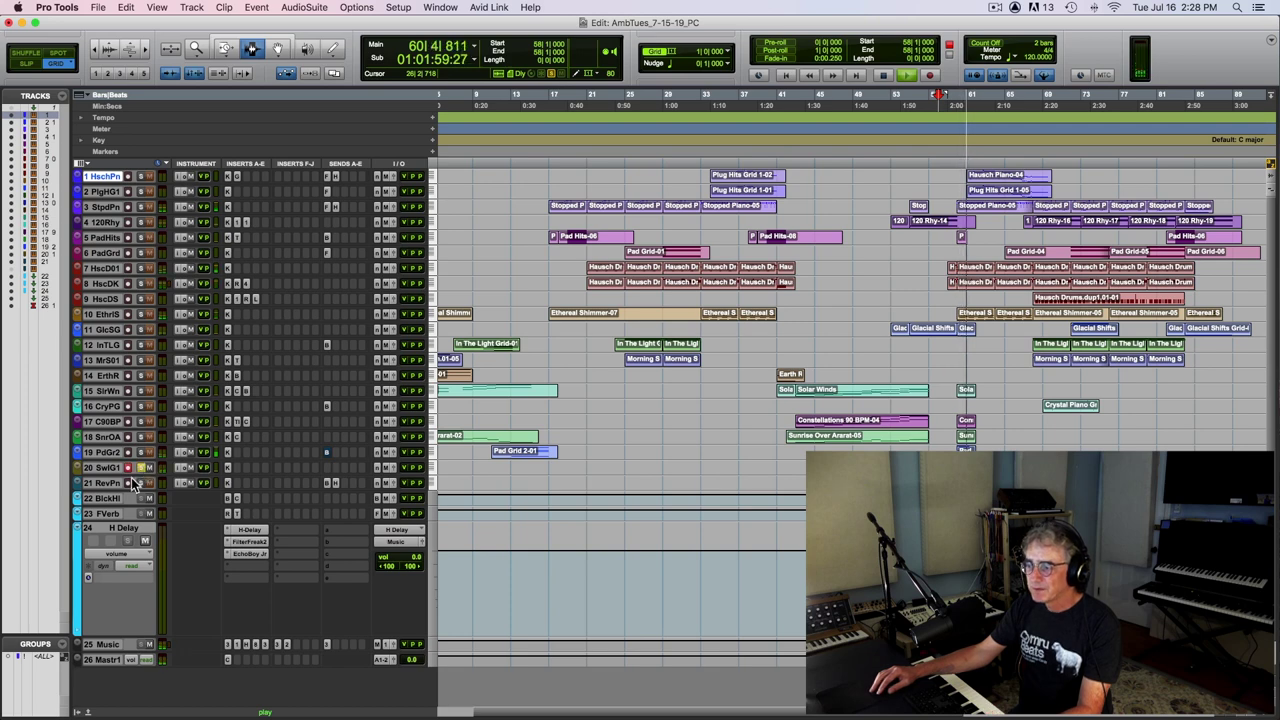
key(space)
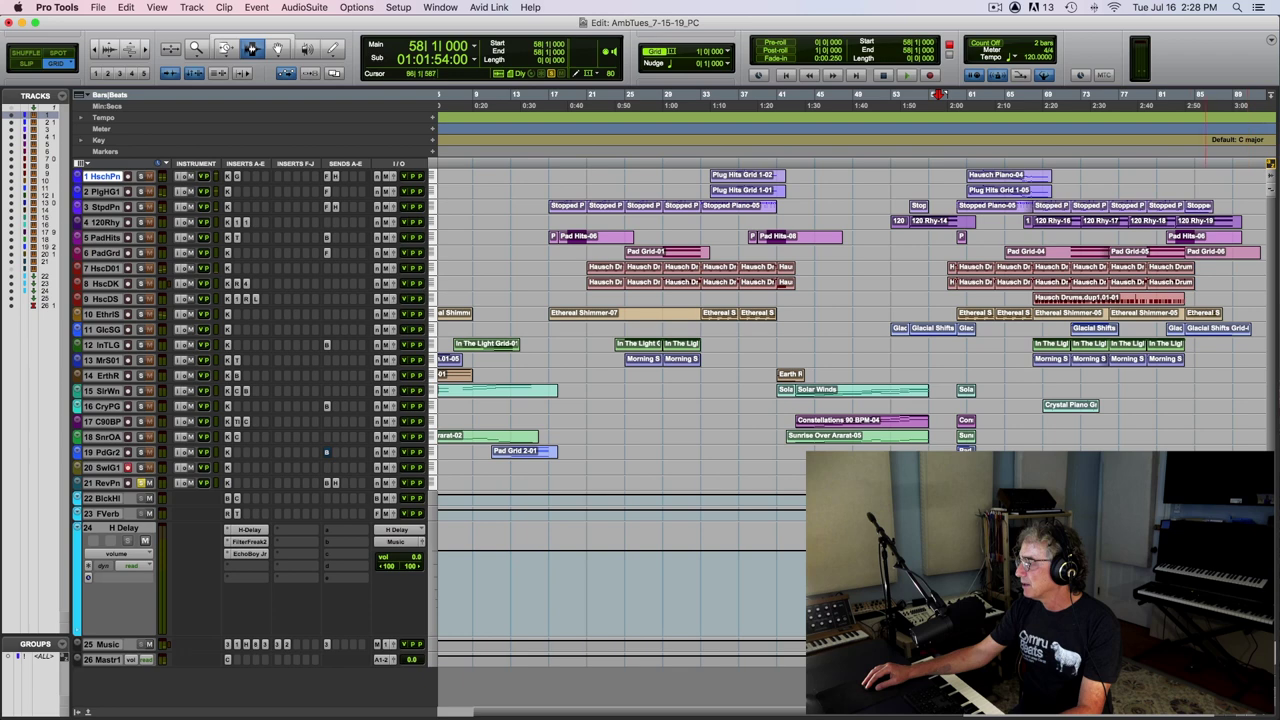
Step: Play the RevPn track soloed from bar 58
key(space)
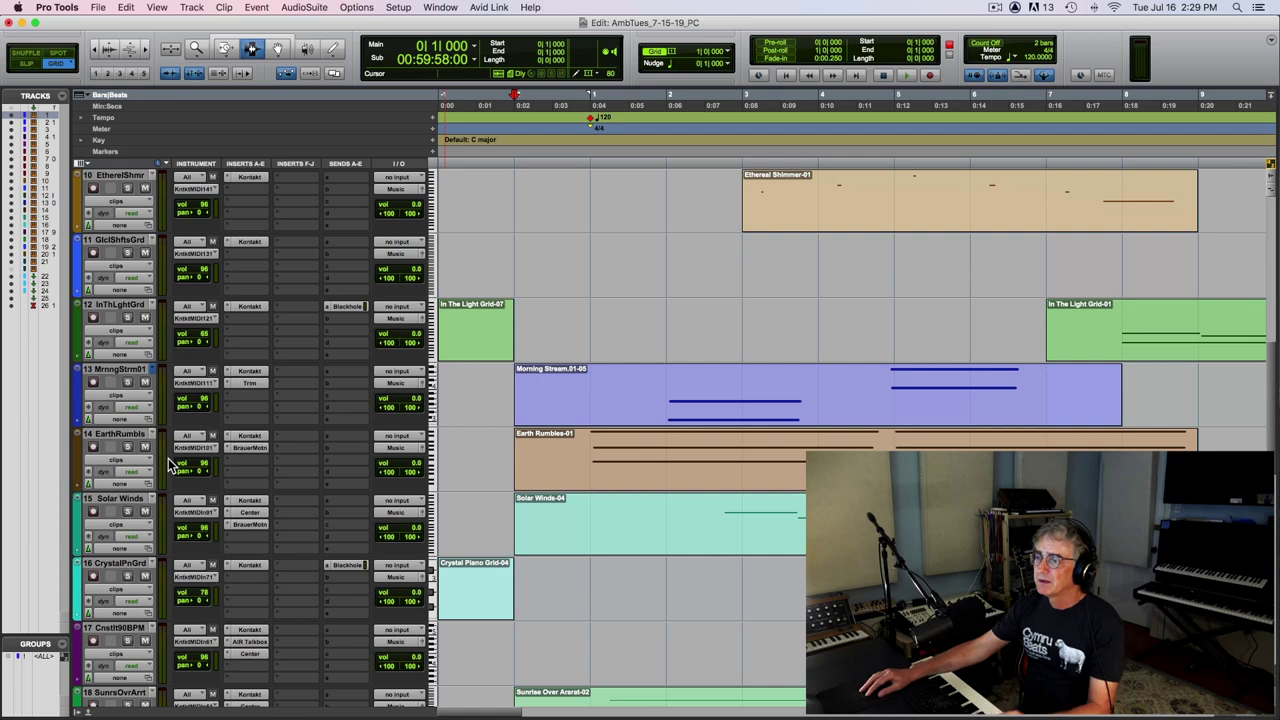
Step: Play the EarthRumbls track soloed from bar 1, and play it again with MrnngStrm01 added to the solo
scroll(170, 465, down, 3)
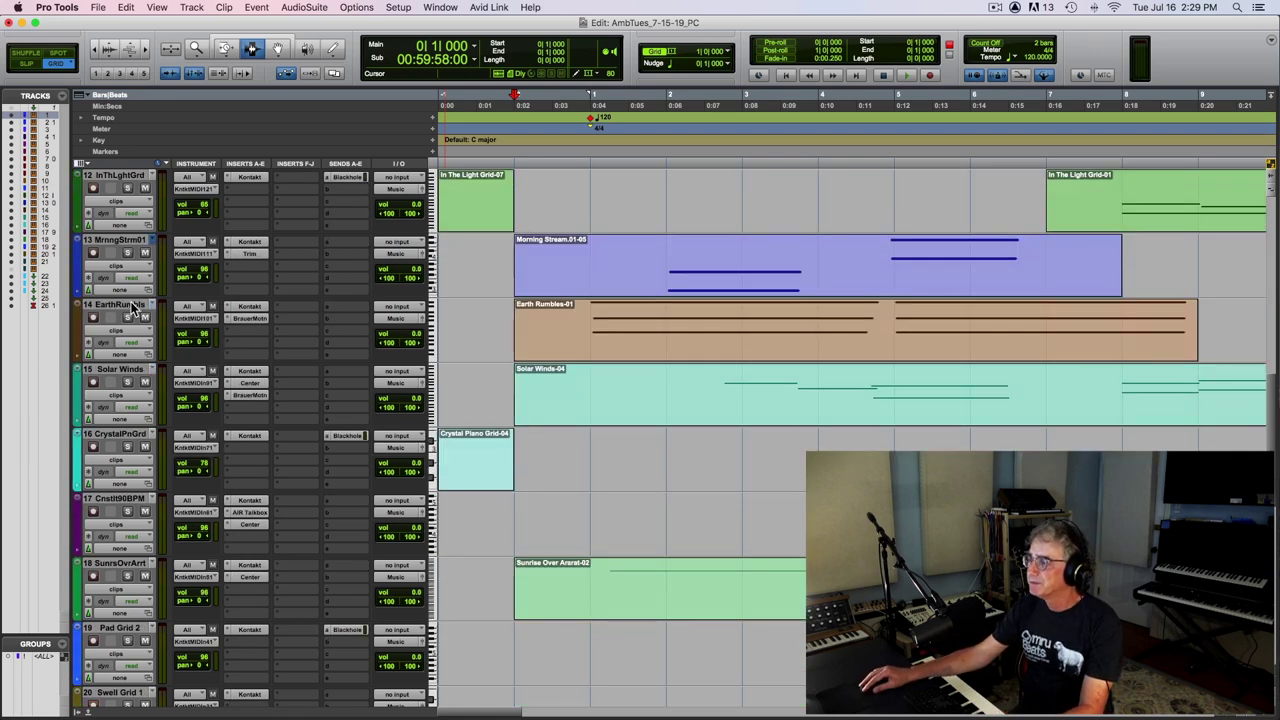
key(space)
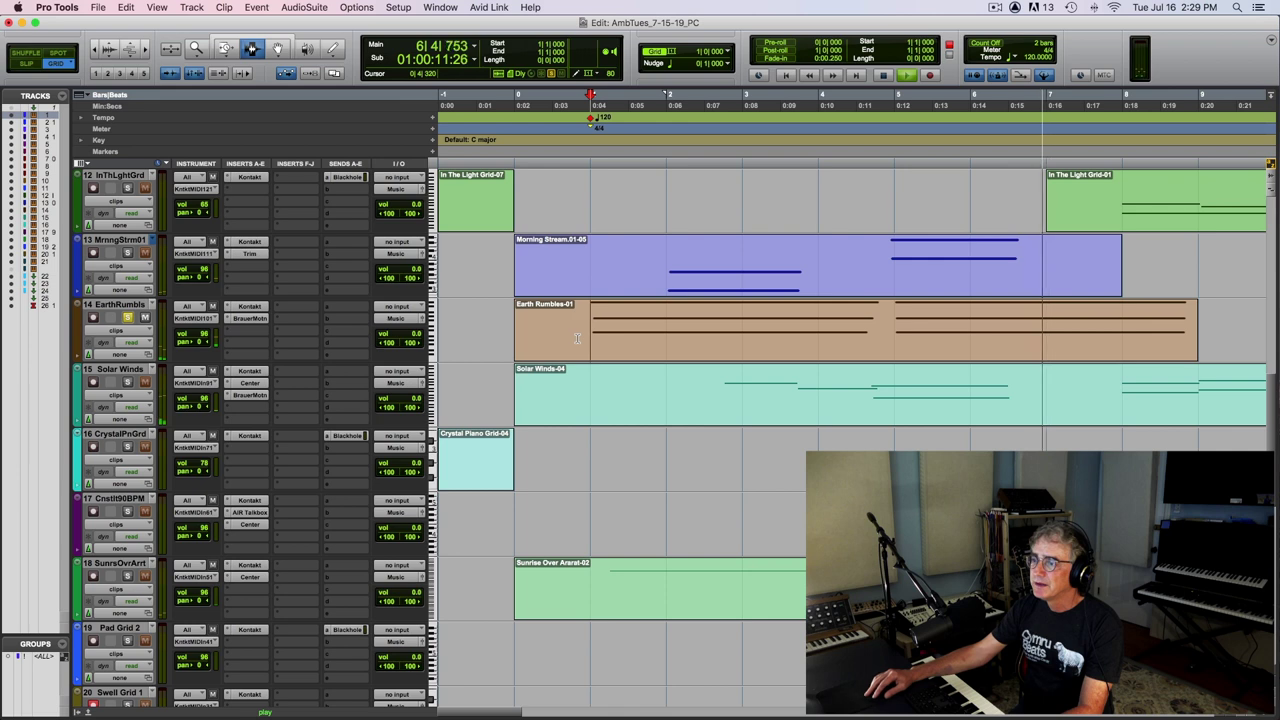
key(space)
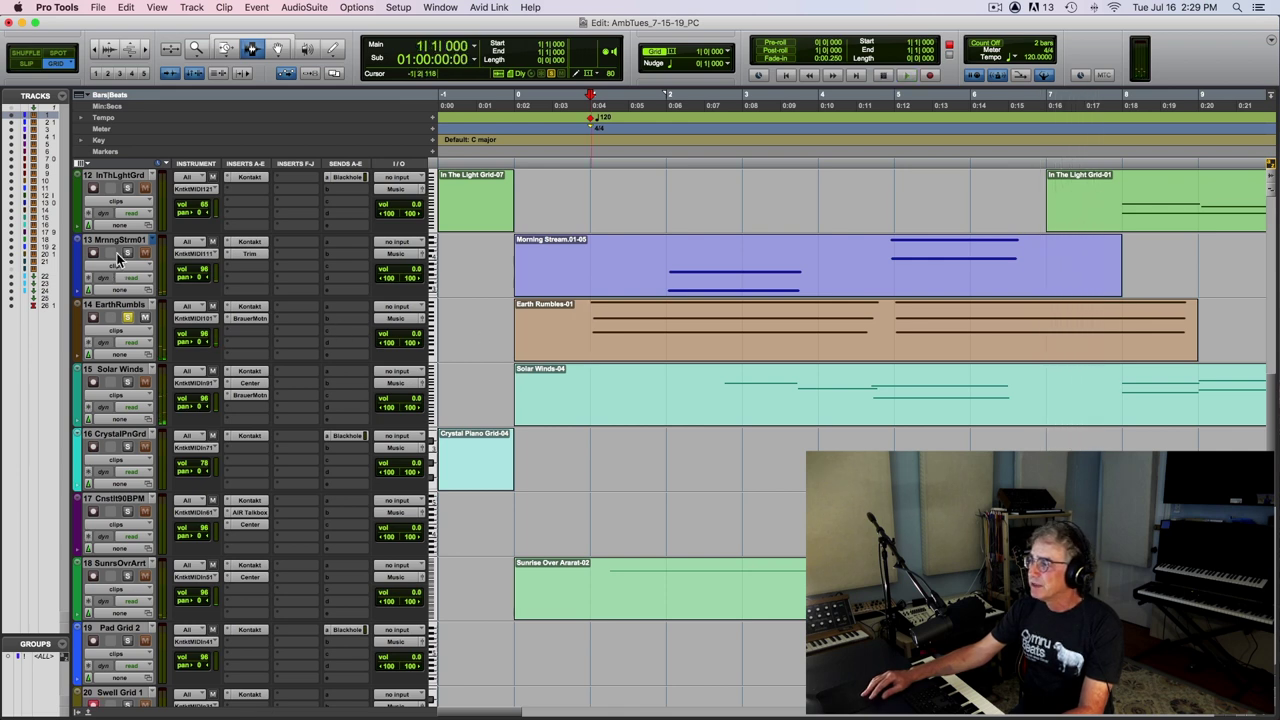
key(space)
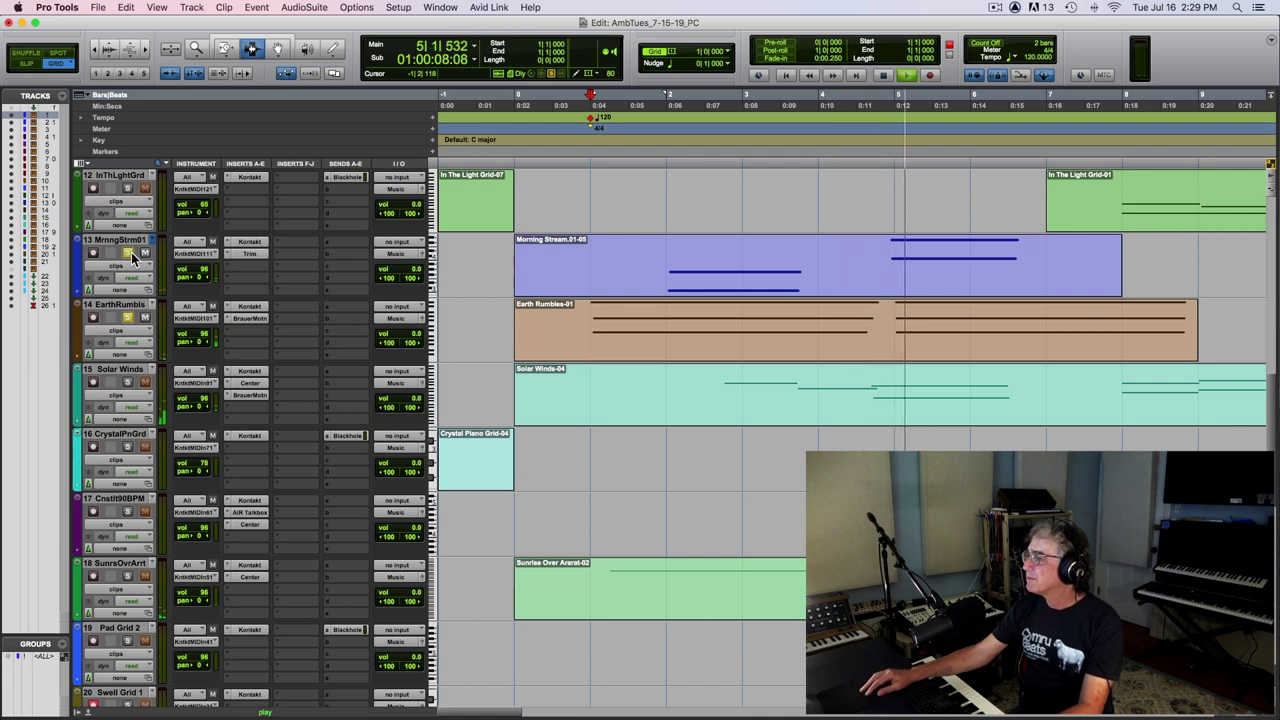
key(space)
Step: Add the Solar Winds track to the soloed Morning Stream and Earth Rumbles tracks and play them together from bar 1
scroll(658, 330, down, 2)
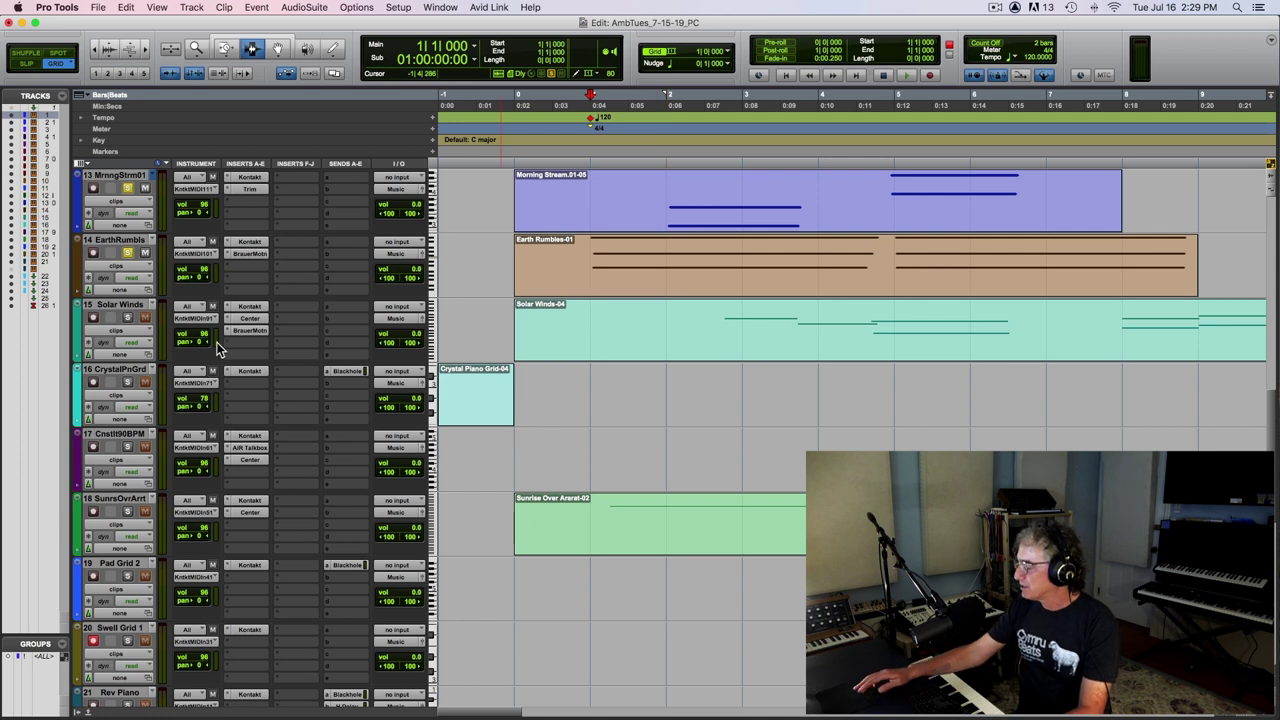
click(127, 318)
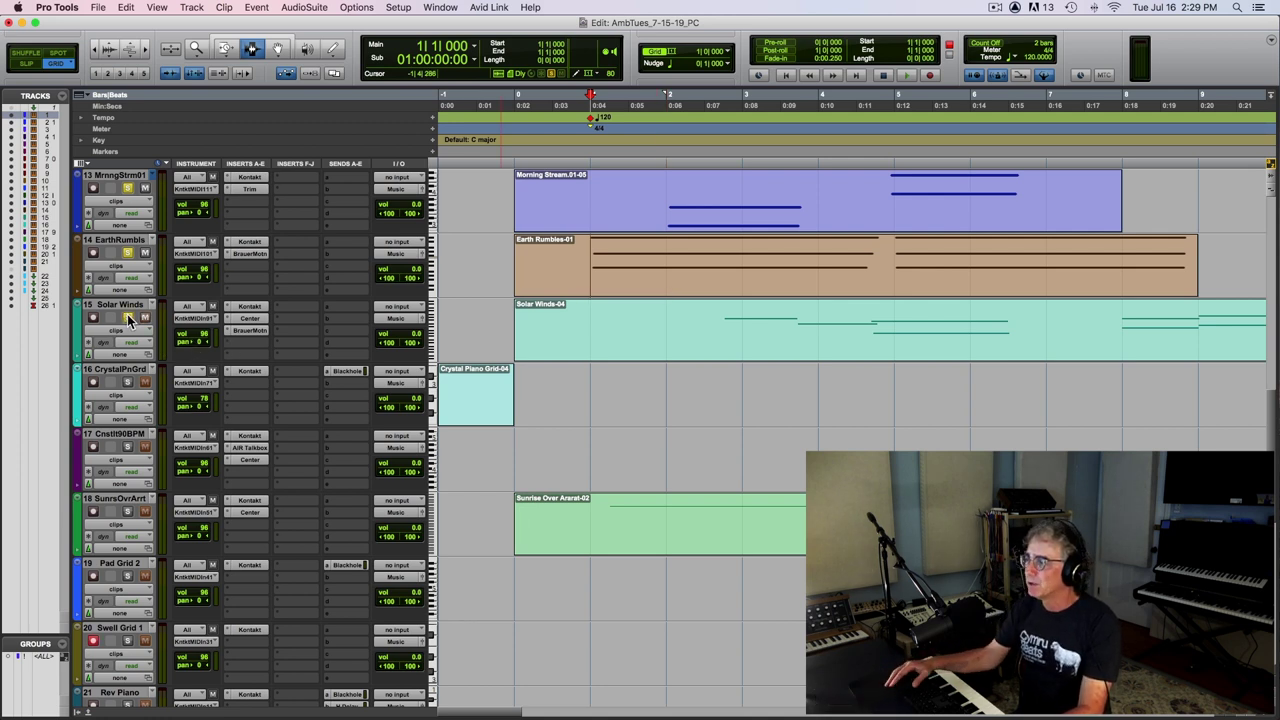
key(space)
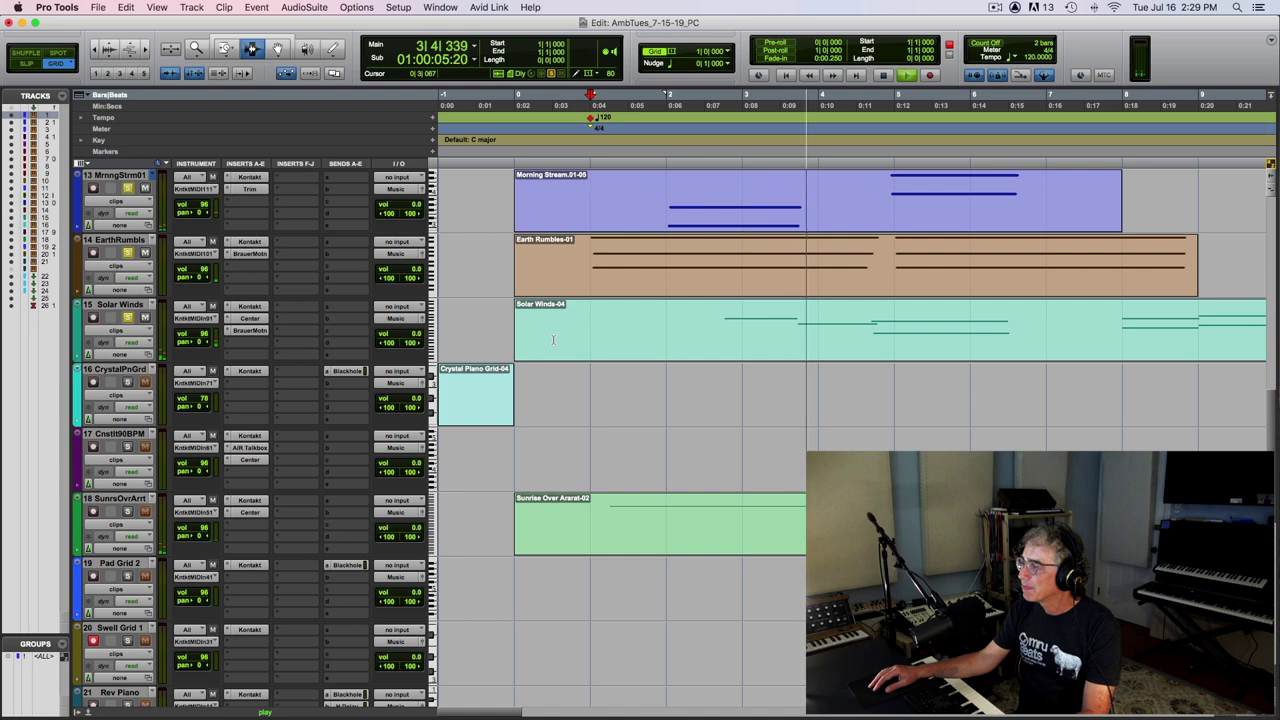
key(r)
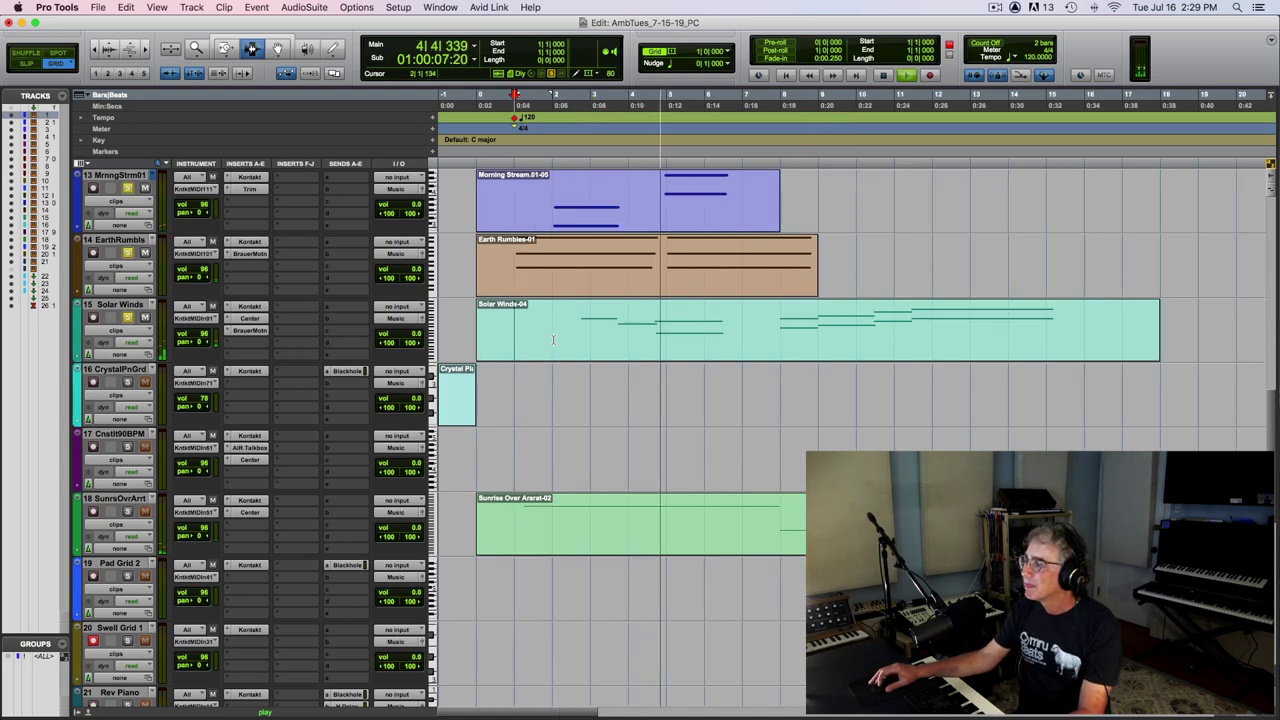
scroll(552, 340, up, 7)
scroll(552, 340, down, 3)
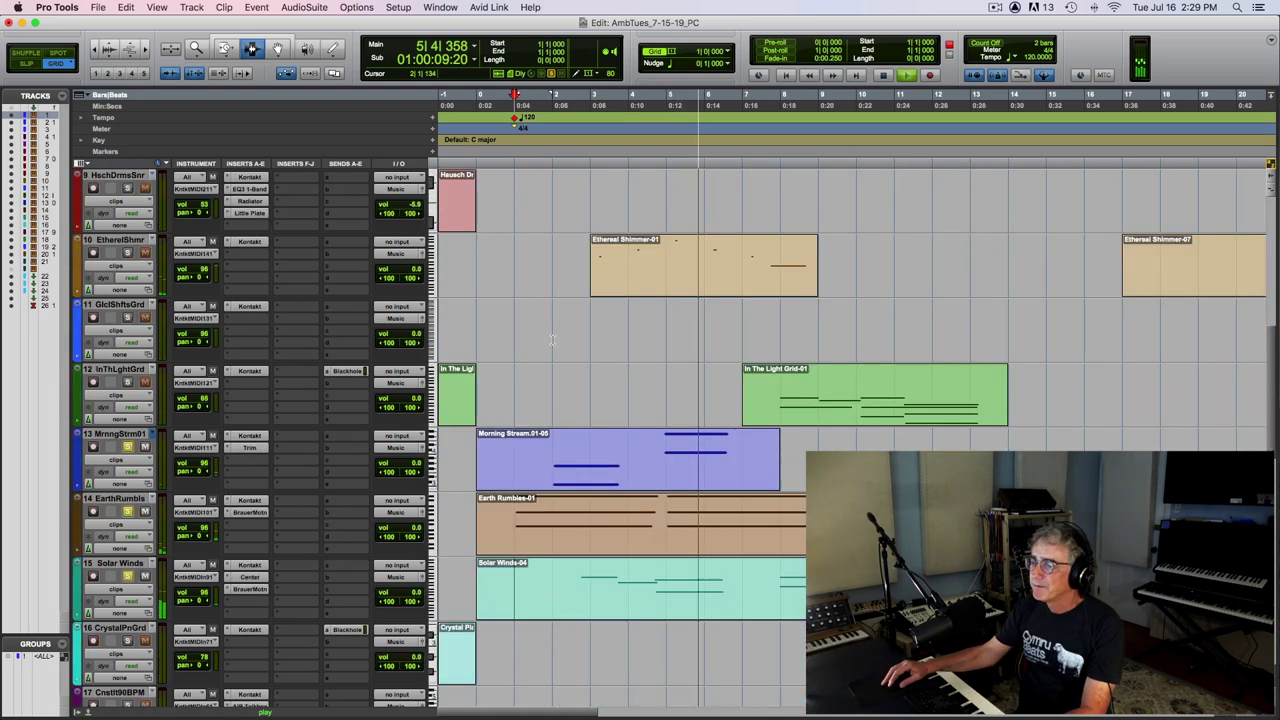
scroll(552, 340, down, 3)
key(space)
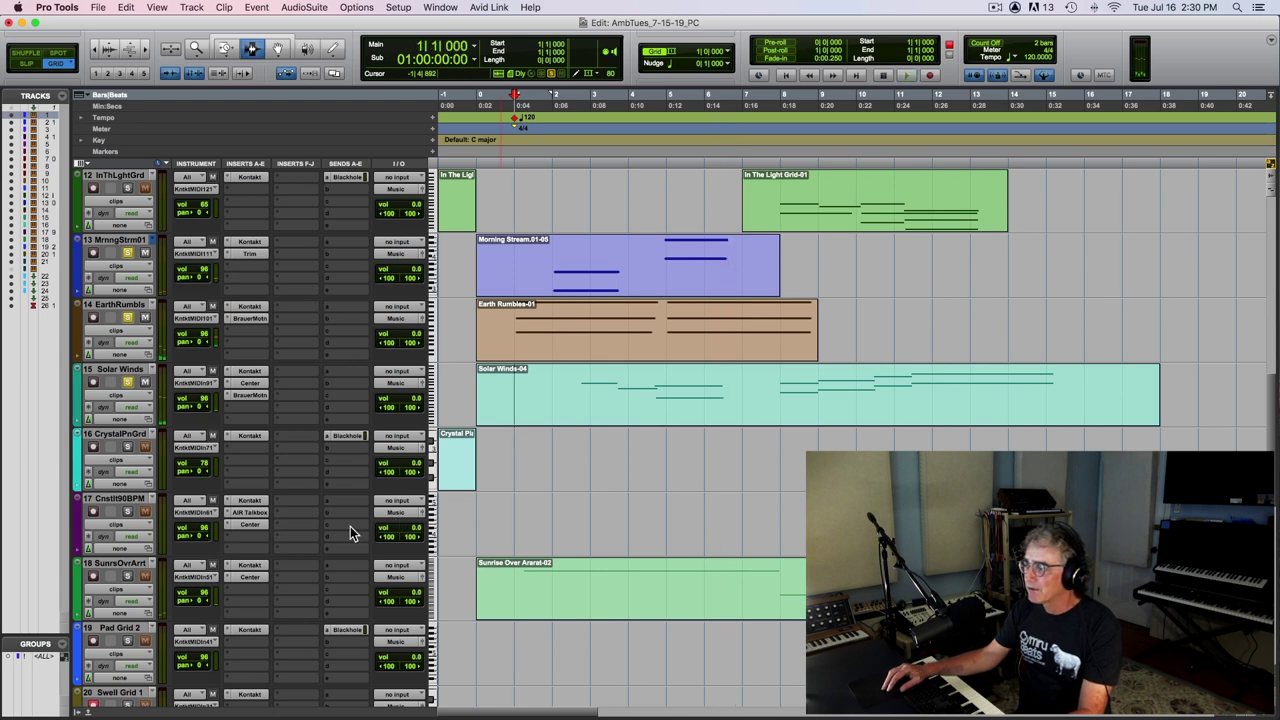
Step: Add the SunrsOvrArrt track to the solo group and play the combination from bar 1
key(space)
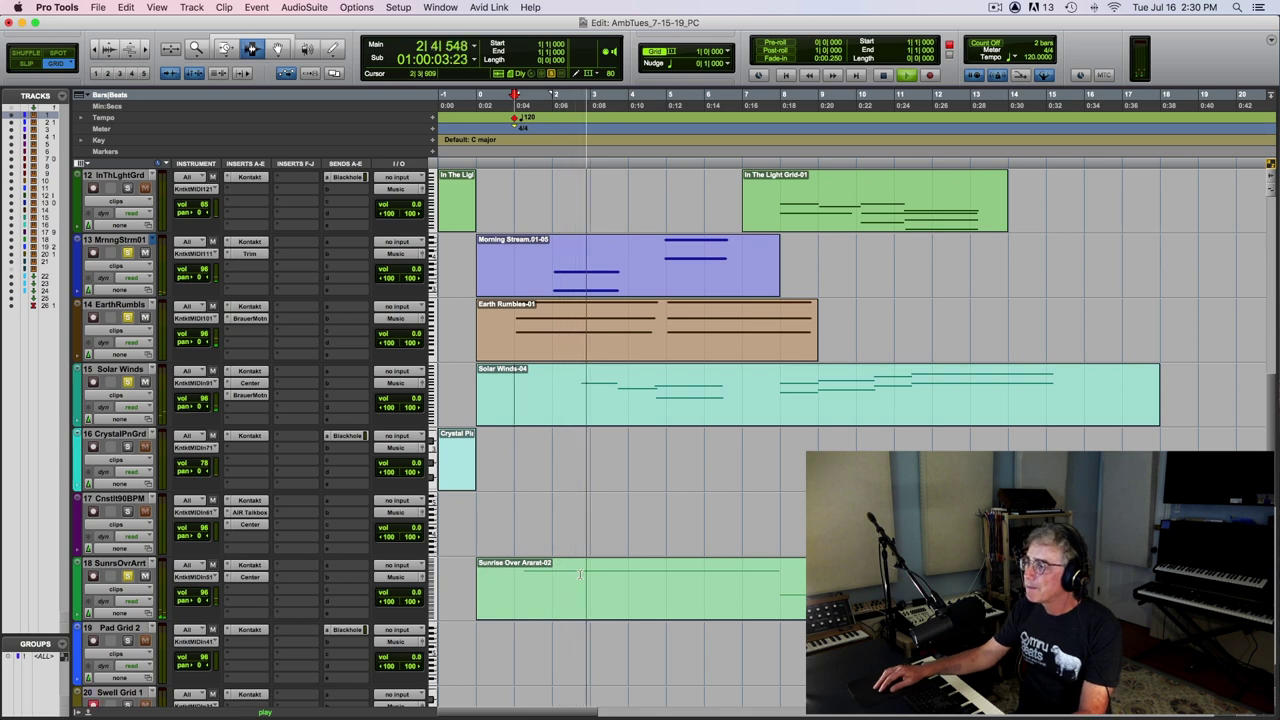
key(super+bracketleft)
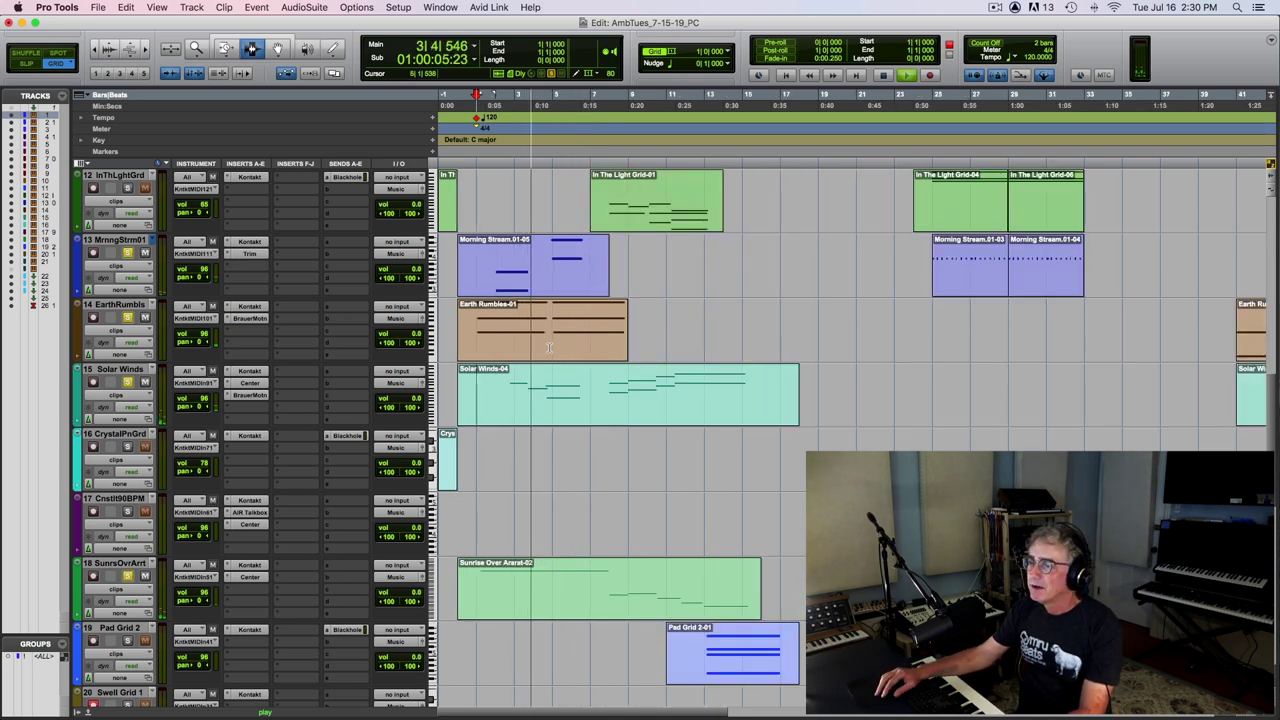
scroll(549, 347, up, 5)
key(space)
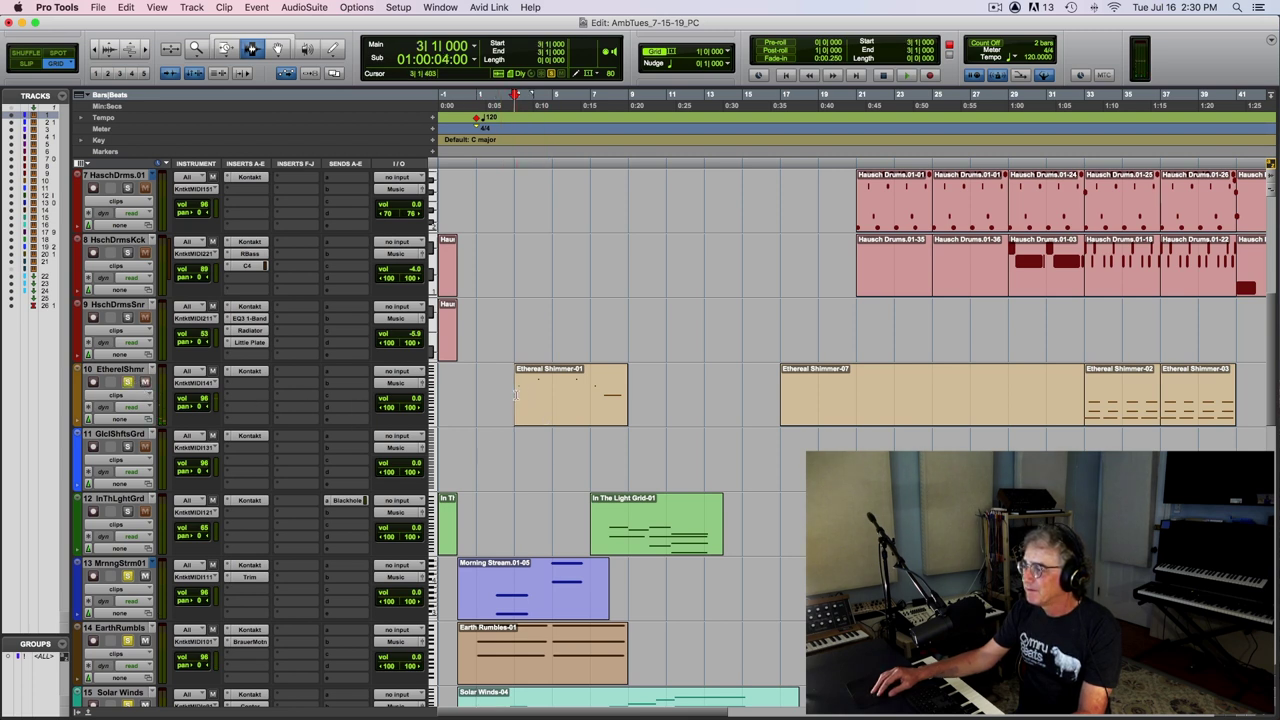
Step: Play the soloed layers with EtherelShmr from bar 3, adding InThLghtGrd and Pad Grid 2, and clear all solos
key(space)
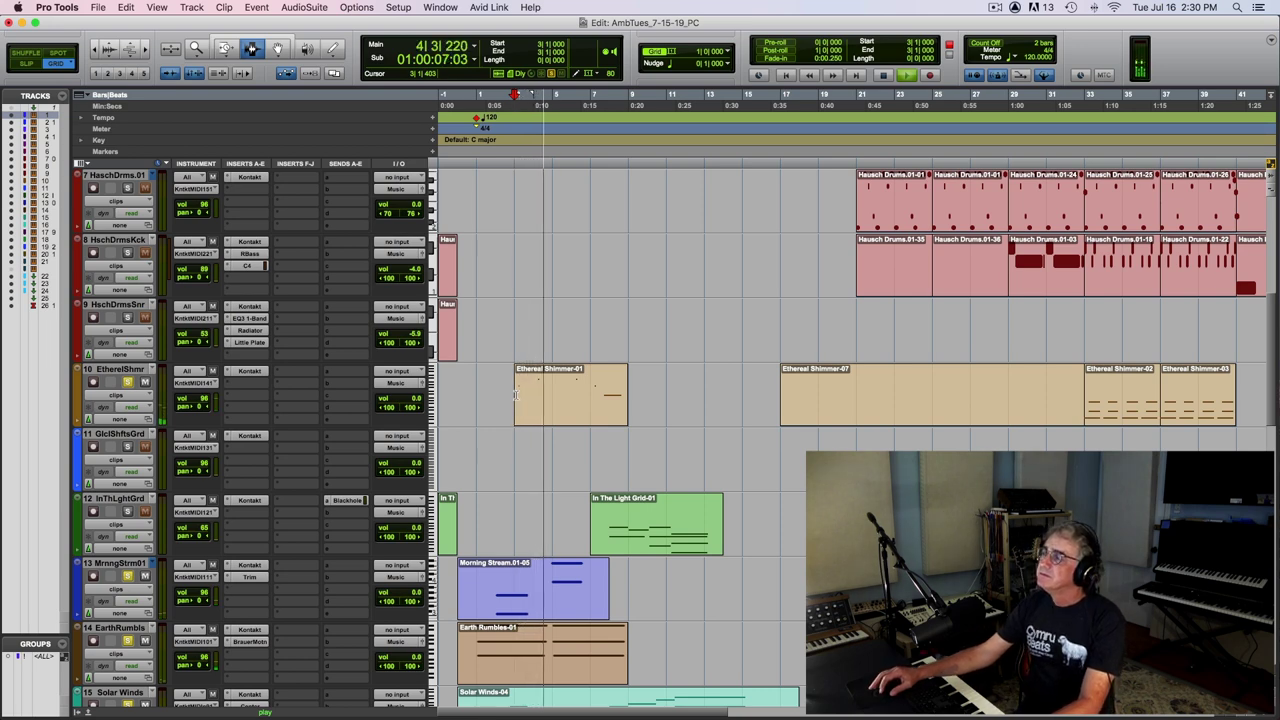
scroll(516, 394, down, 5)
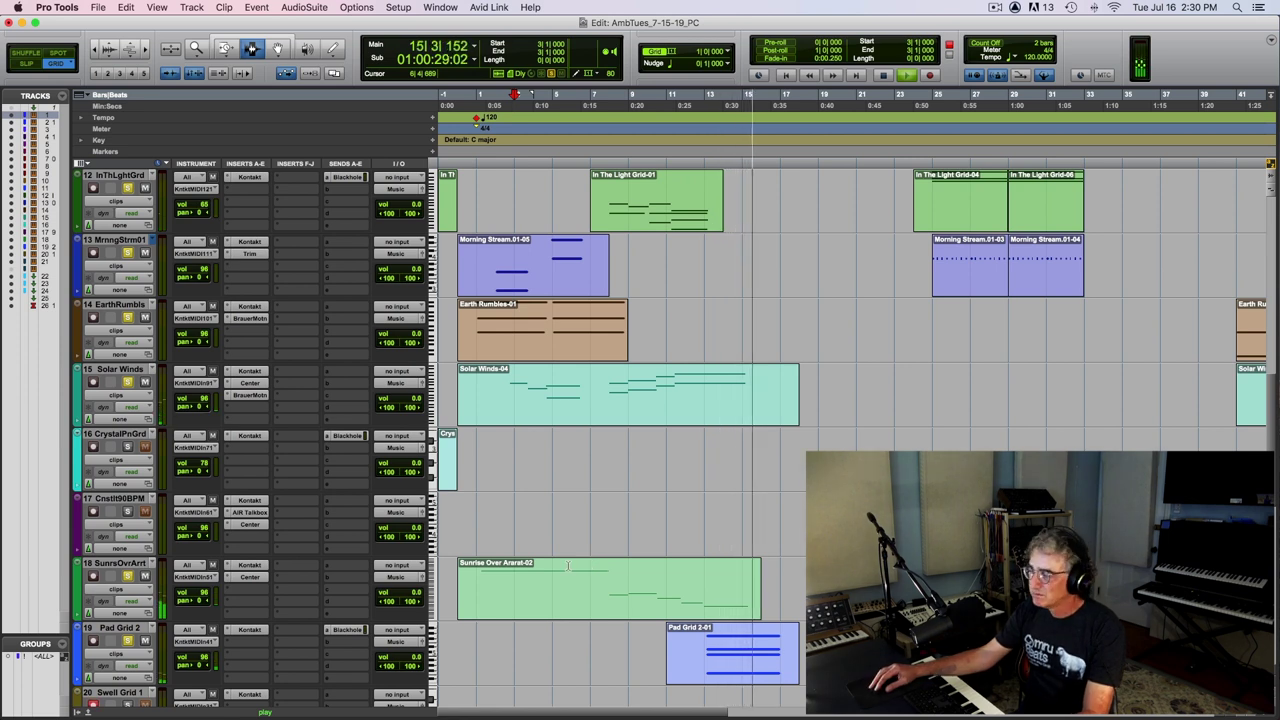
key(super+bracketleft)
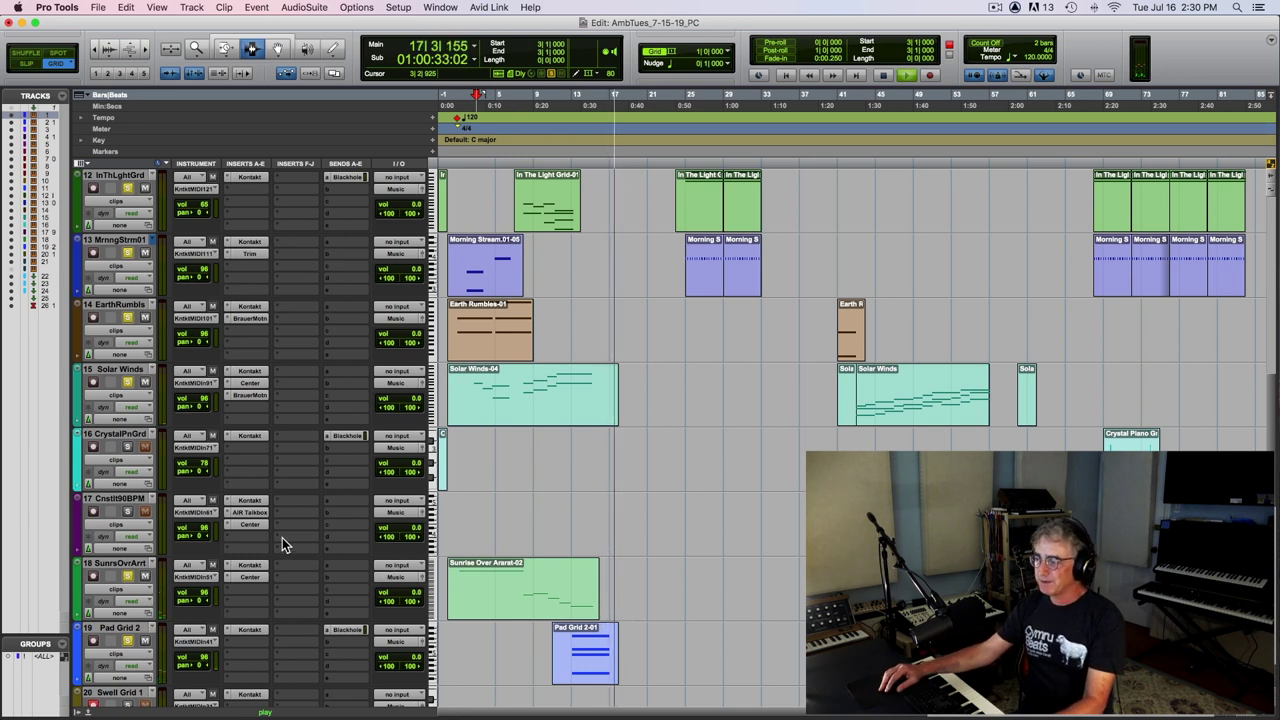
key(space)
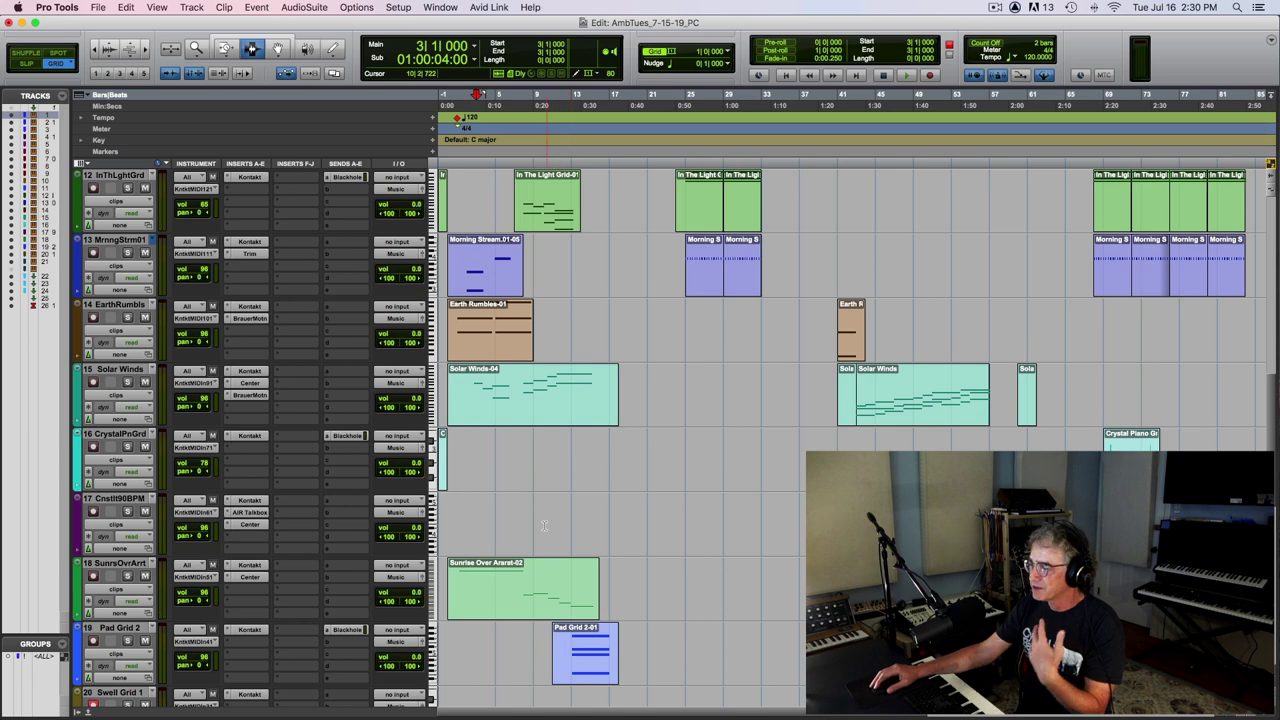
Step: Set the playback start to bar 17, solo the Stopped Piano track and play it
scroll(528, 422, up, 3)
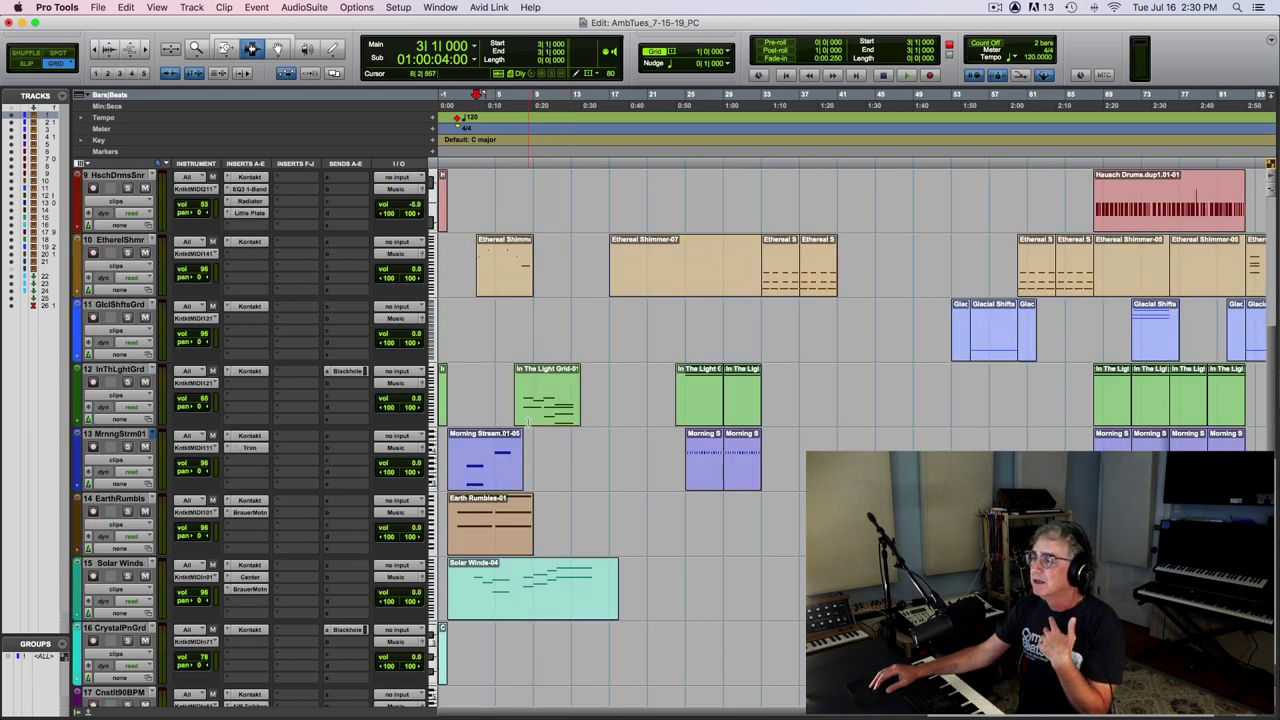
scroll(528, 422, right, 2)
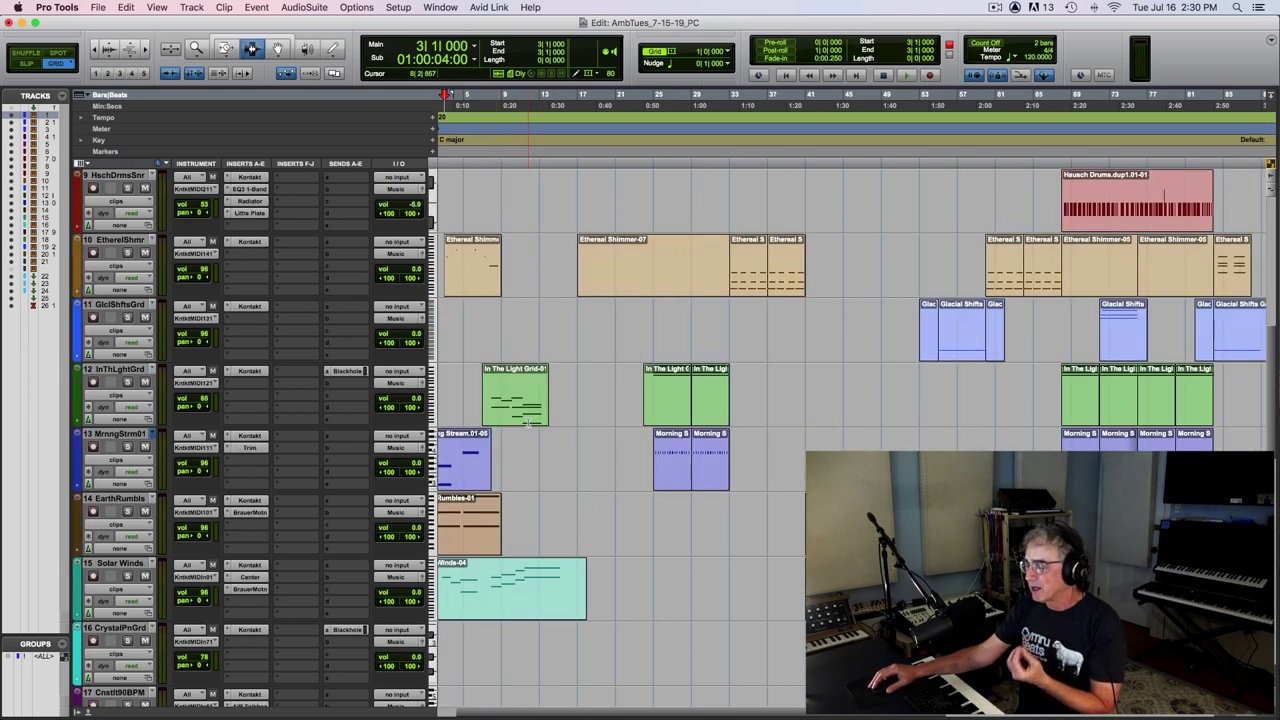
scroll(529, 423, left, 2)
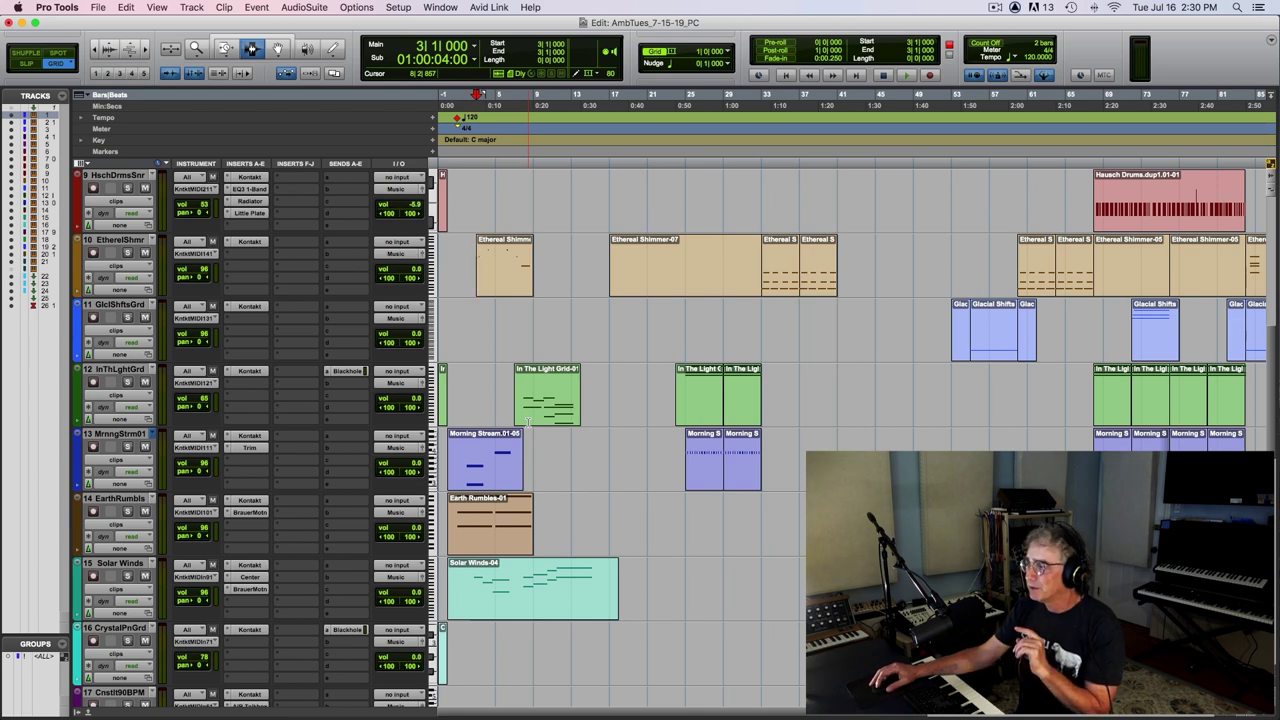
scroll(528, 422, up, 3)
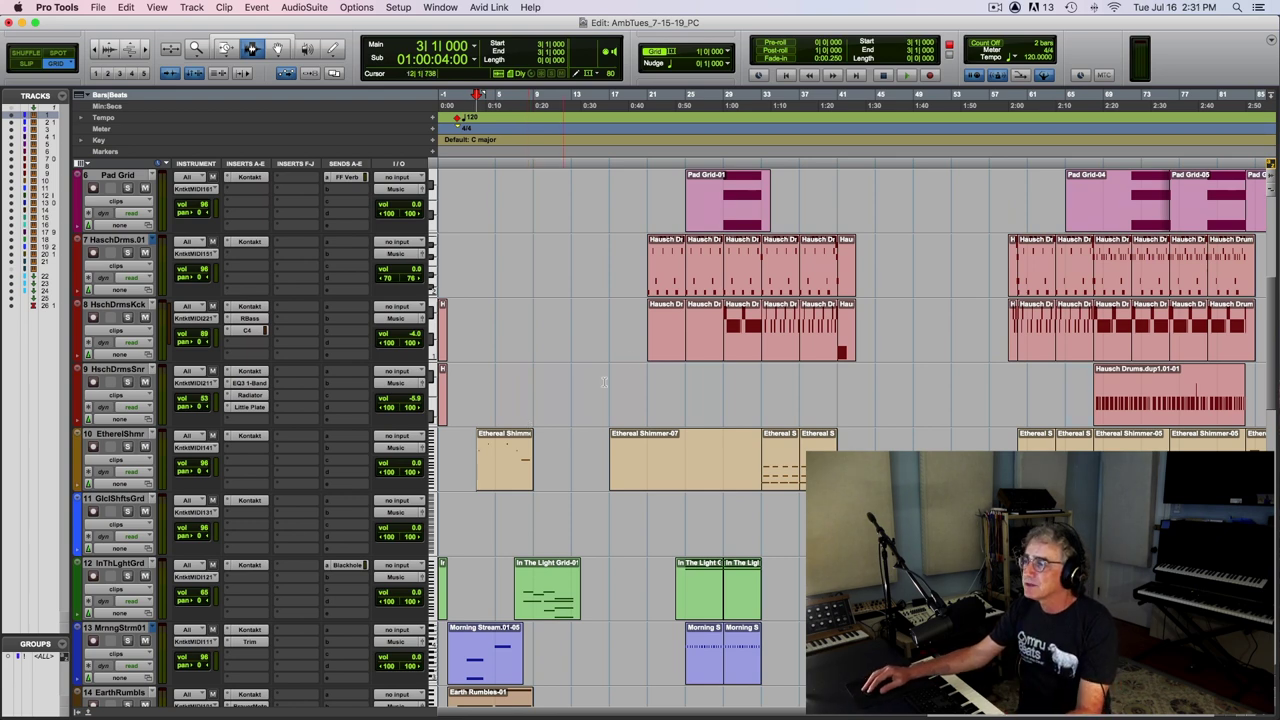
click(649, 270)
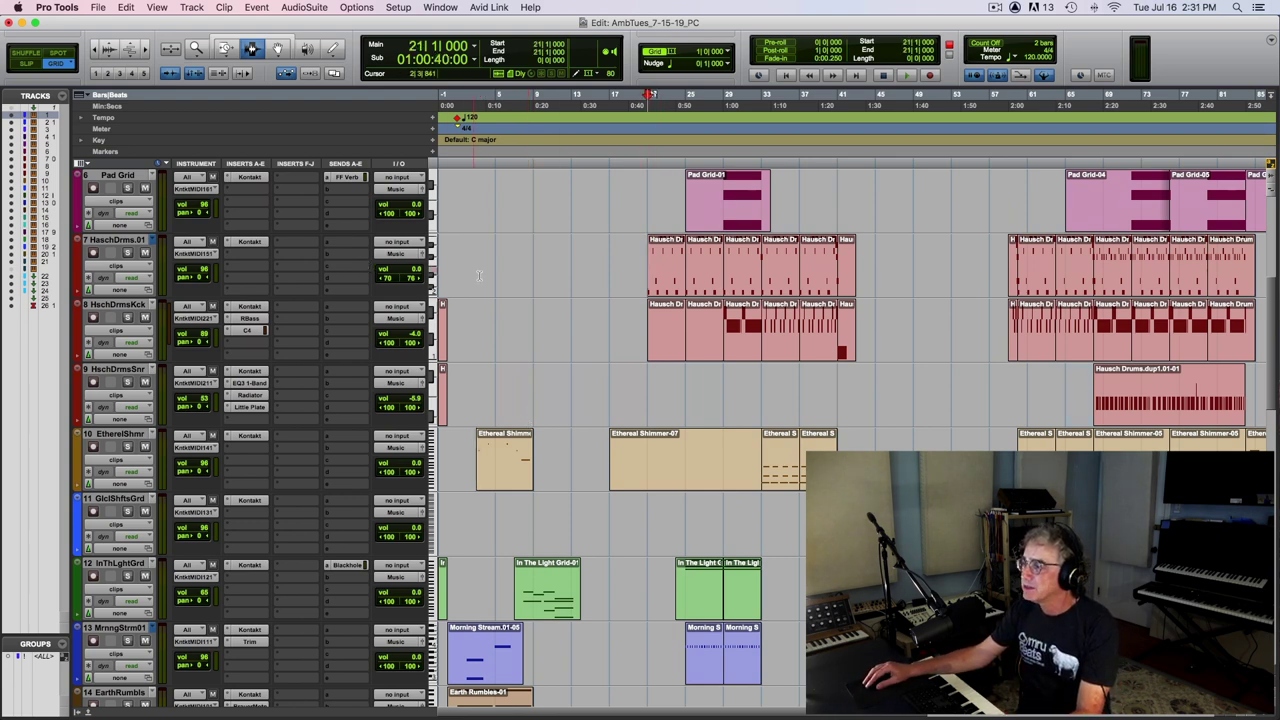
scroll(479, 275, up, 5)
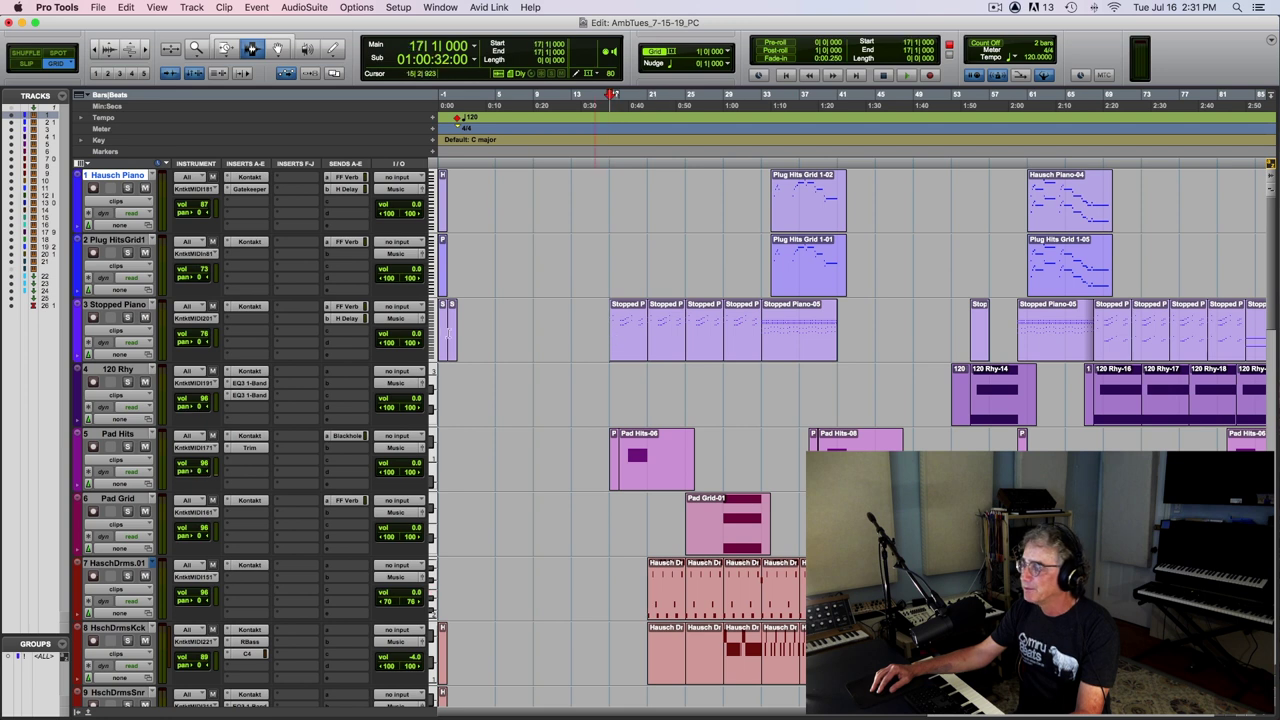
click(128, 318)
key(space)
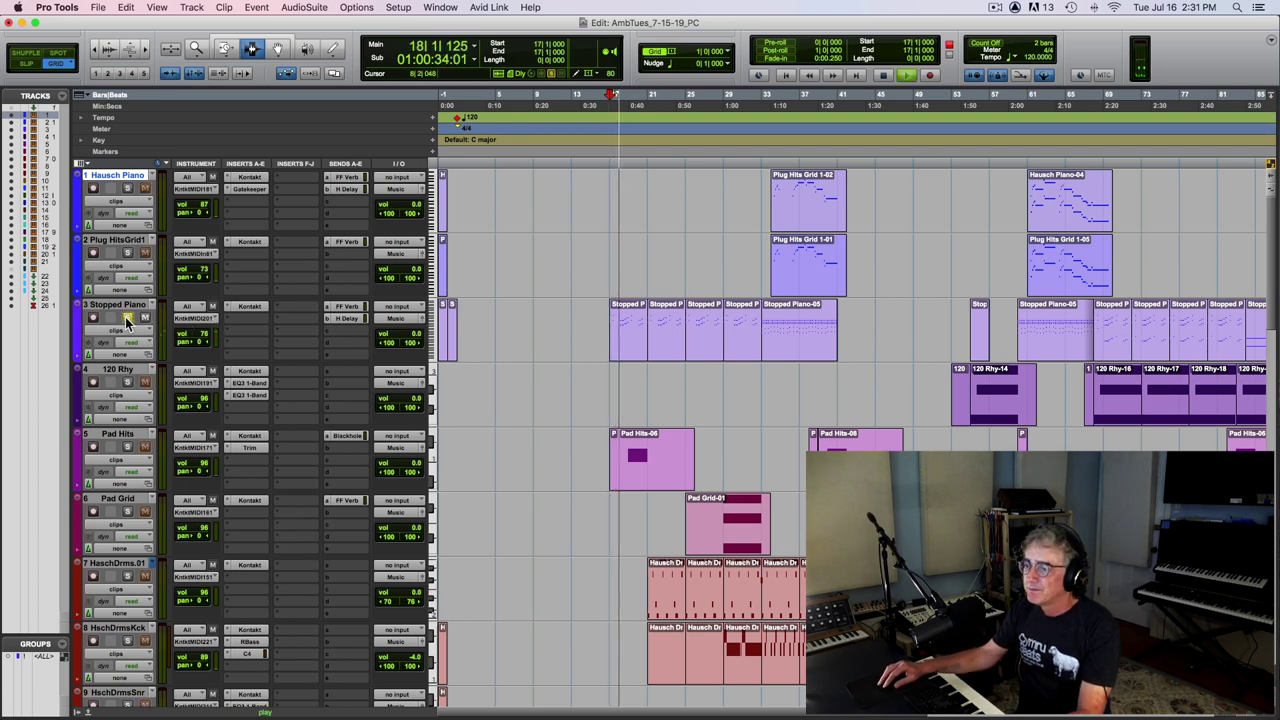
click(127, 318)
key(space)
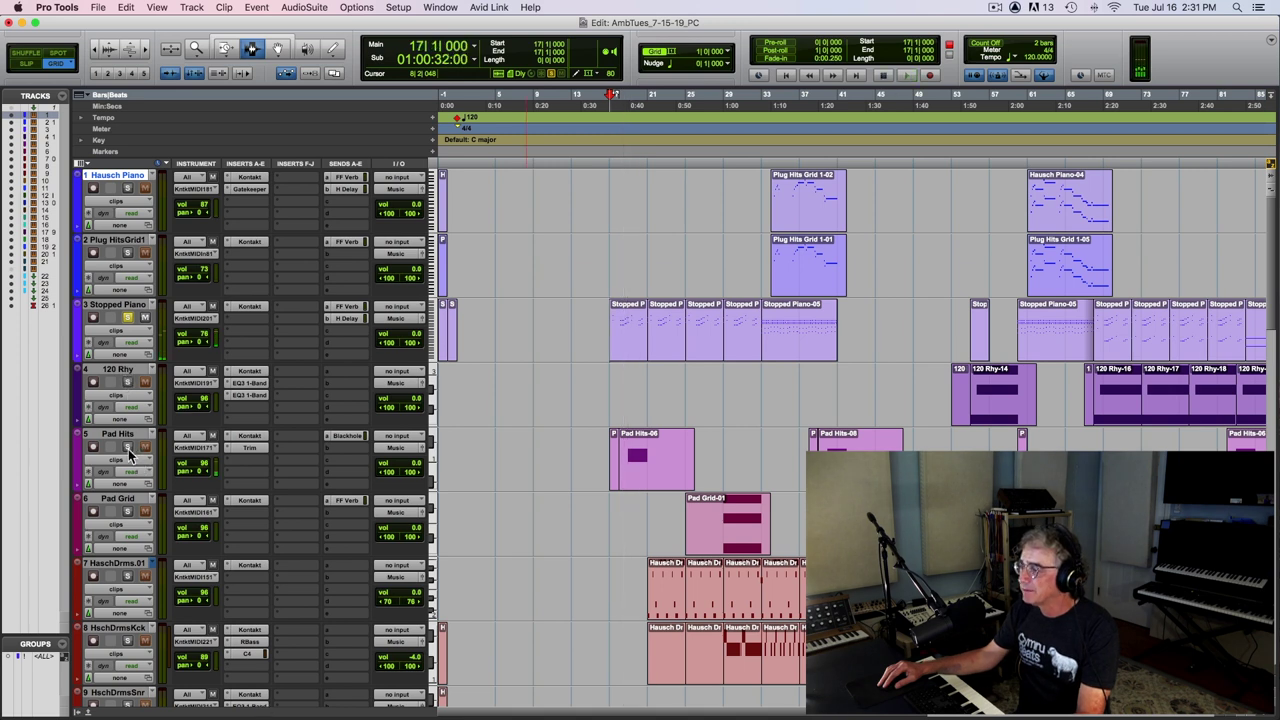
Step: Play the Stopped Piano and Pad Hits tracks soloed together from bar 17, and clear their solos
key(space)
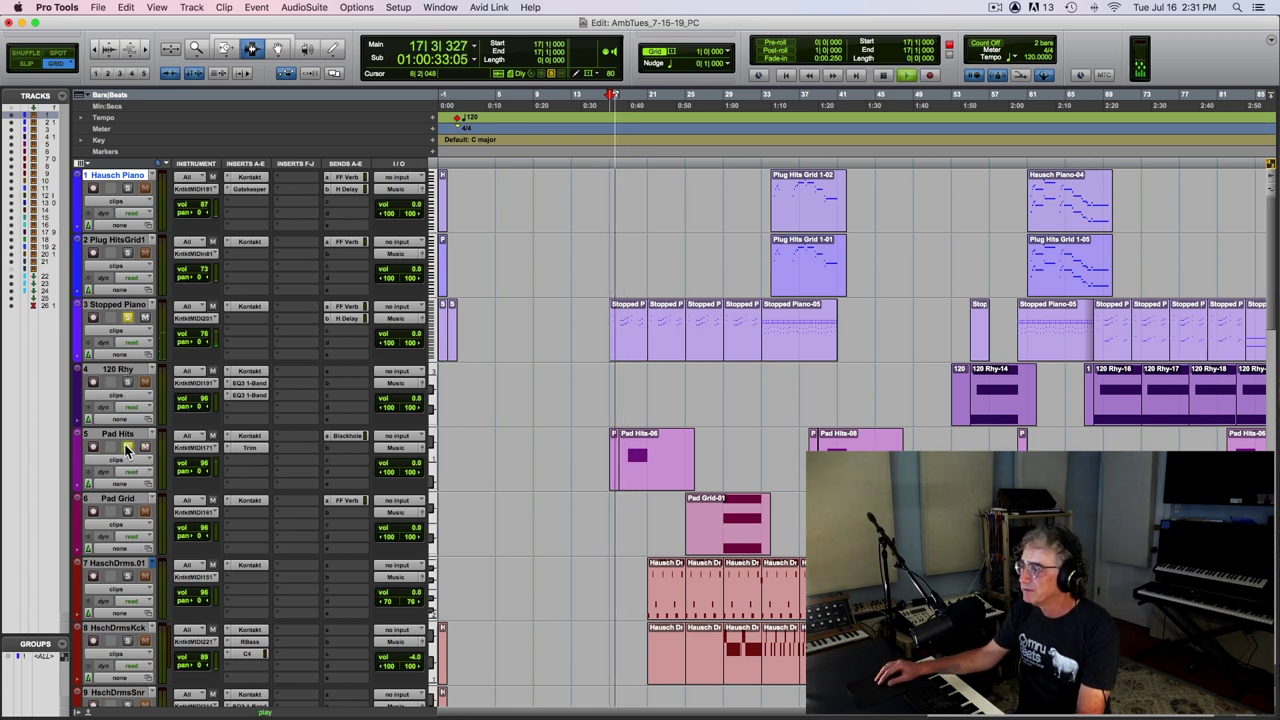
click(127, 447)
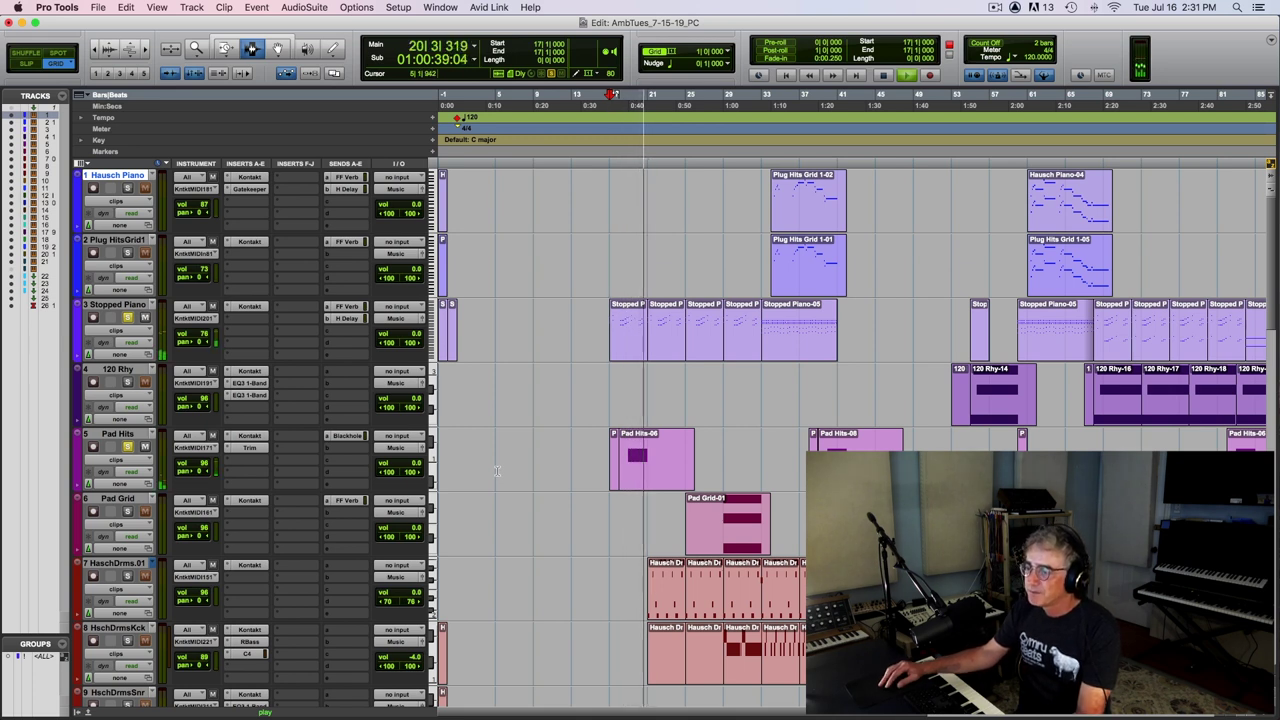
key(space)
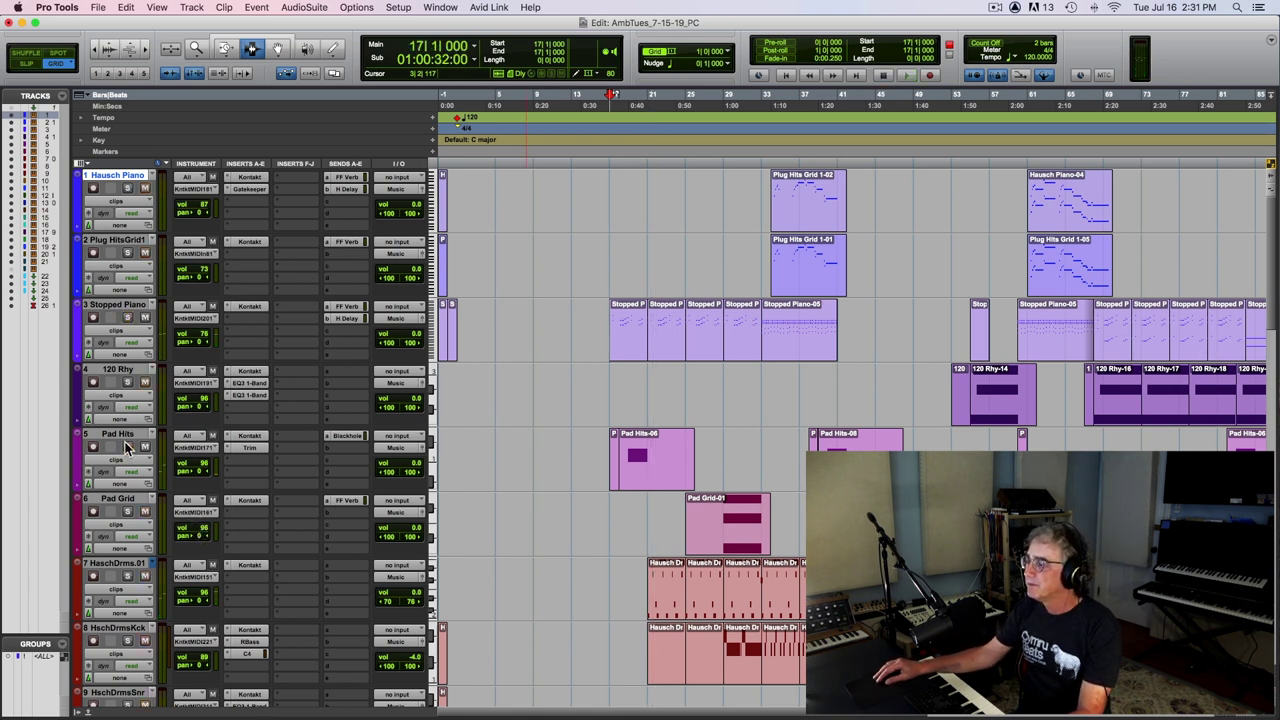
Step: Play the full mix from bar 21 and reduce the height of the tracks to fit more of them in view
key(space)
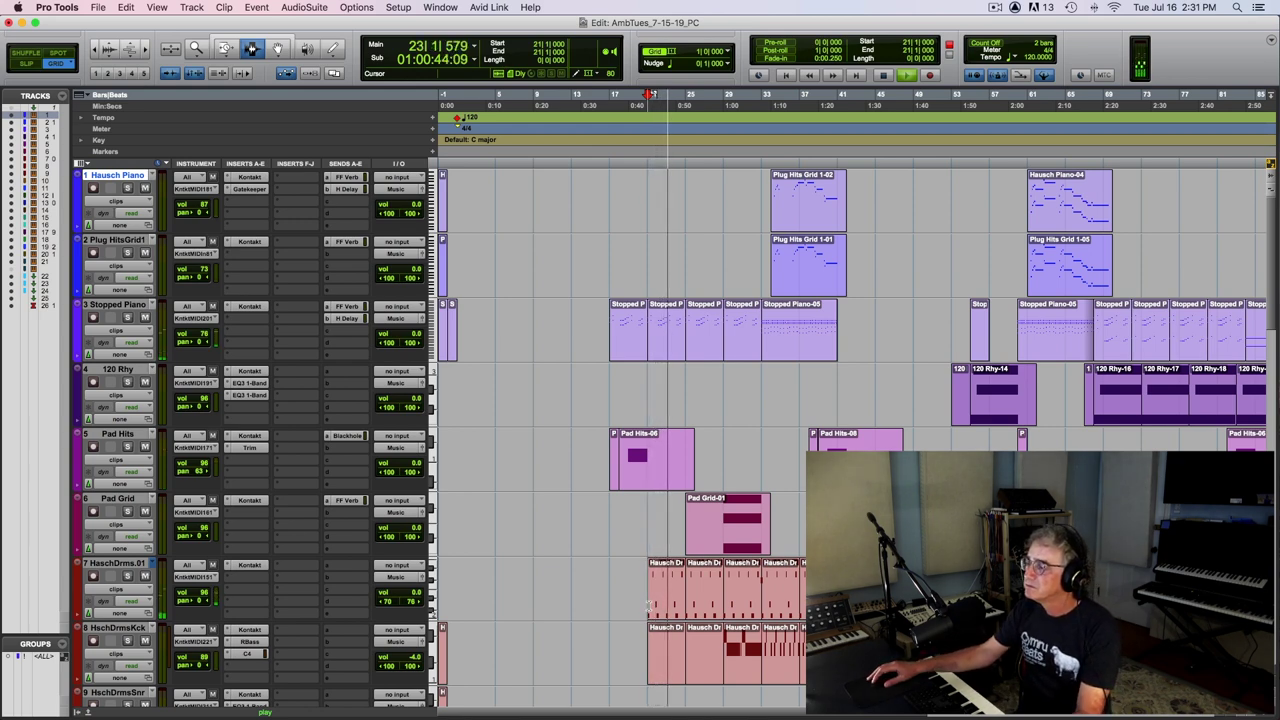
scroll(641, 572, down, 3)
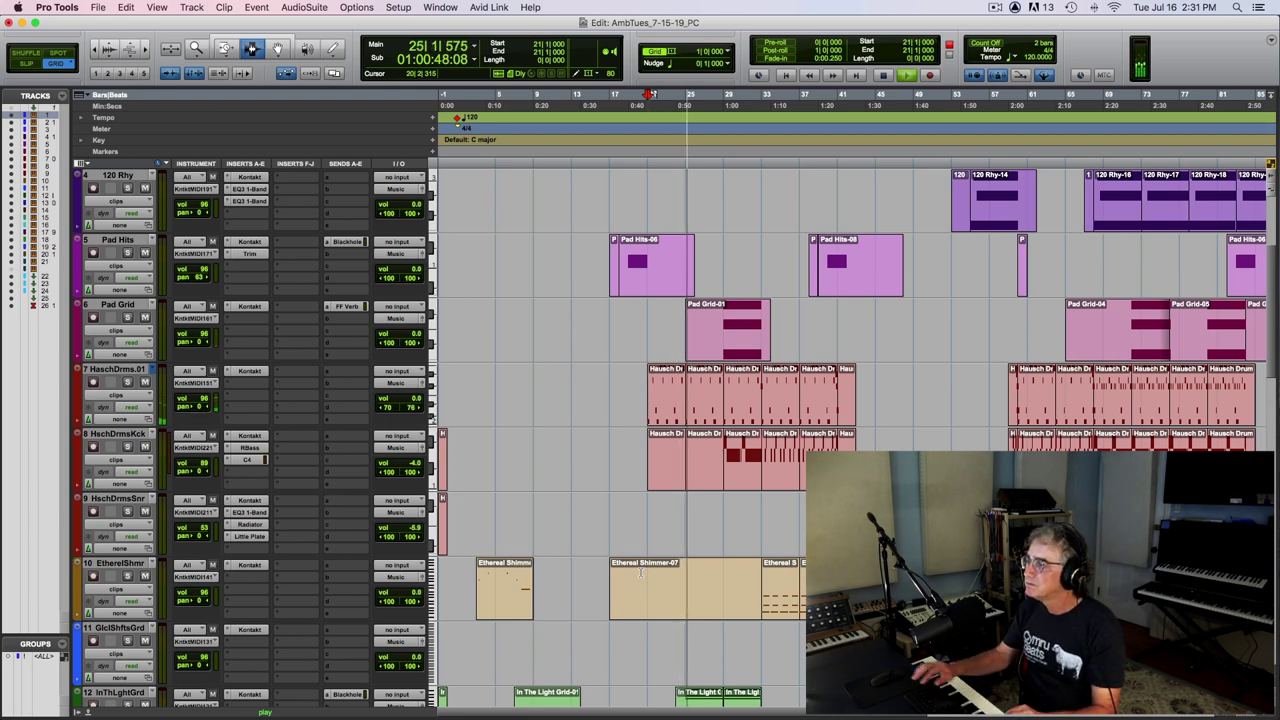
key(ctrl+alt+Down)
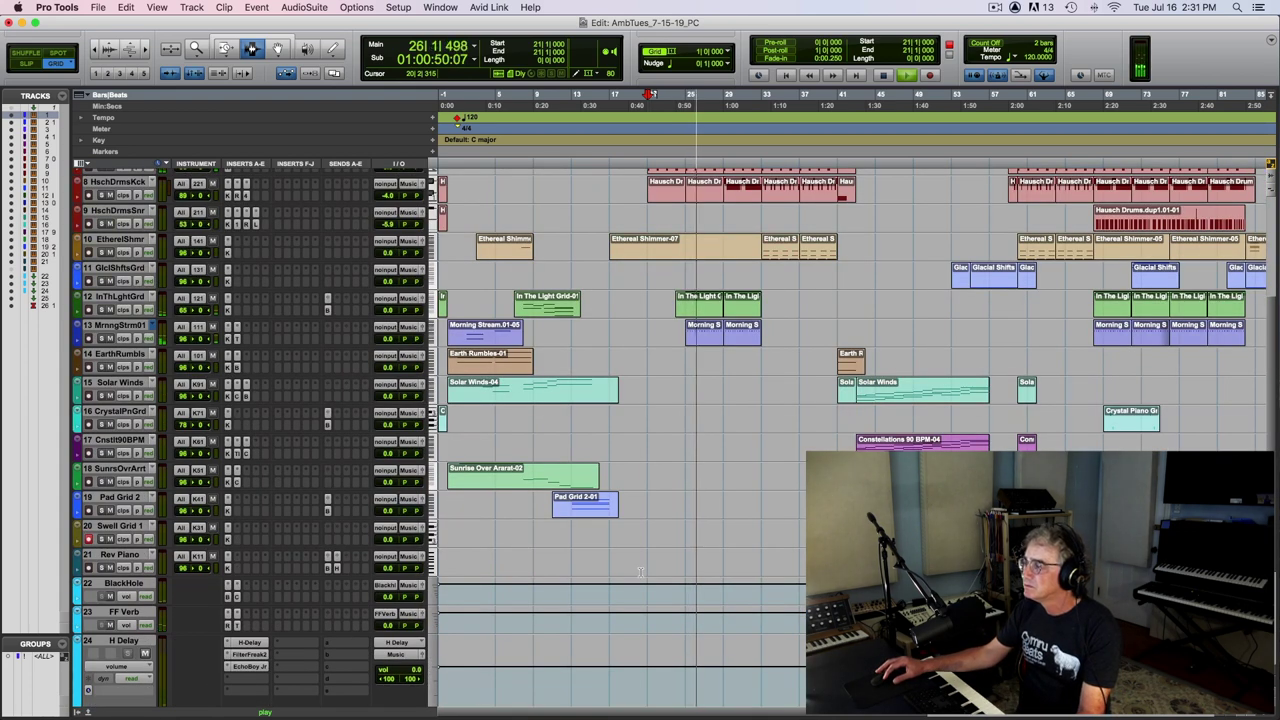
scroll(643, 570, up, 5)
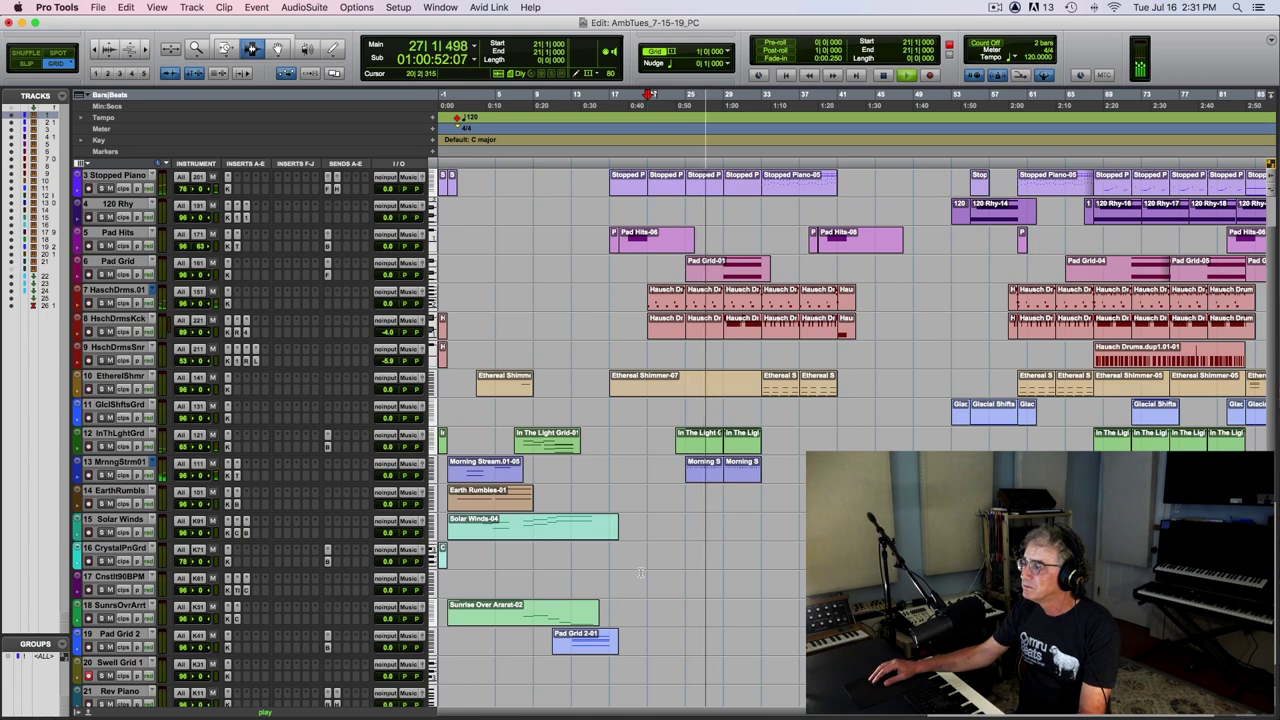
scroll(641, 572, up, 1)
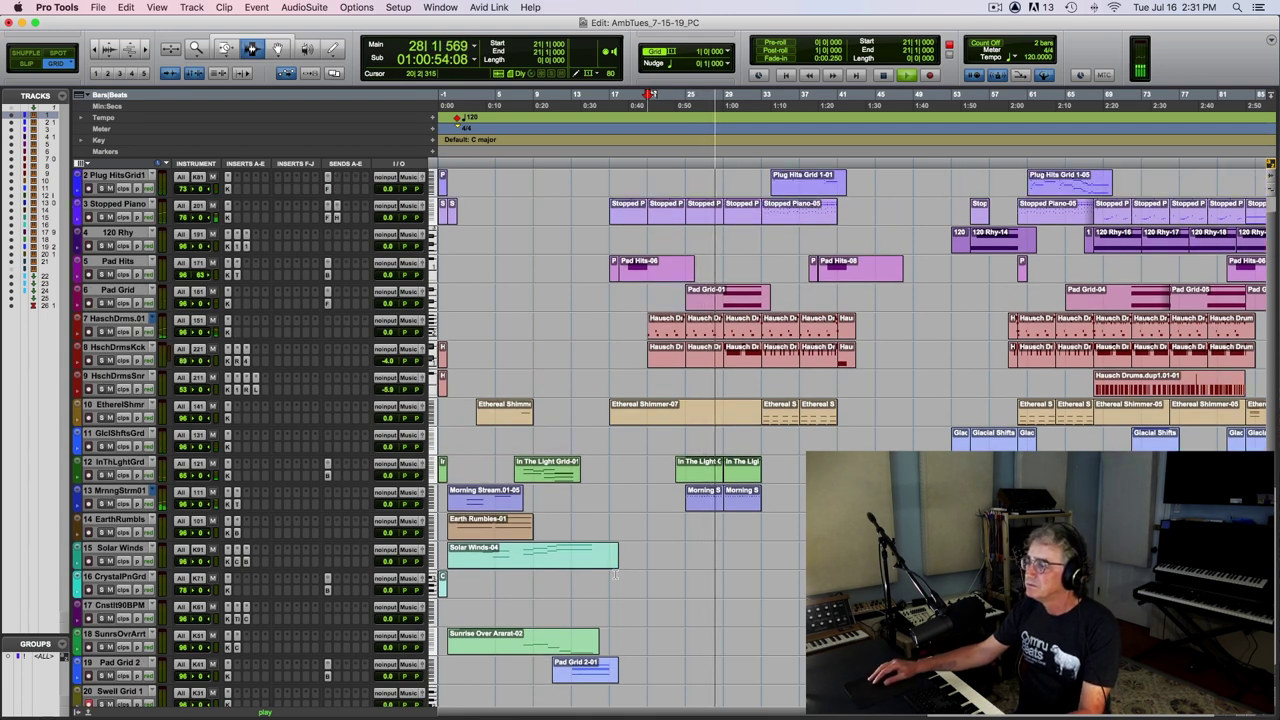
scroll(641, 572, right, 1)
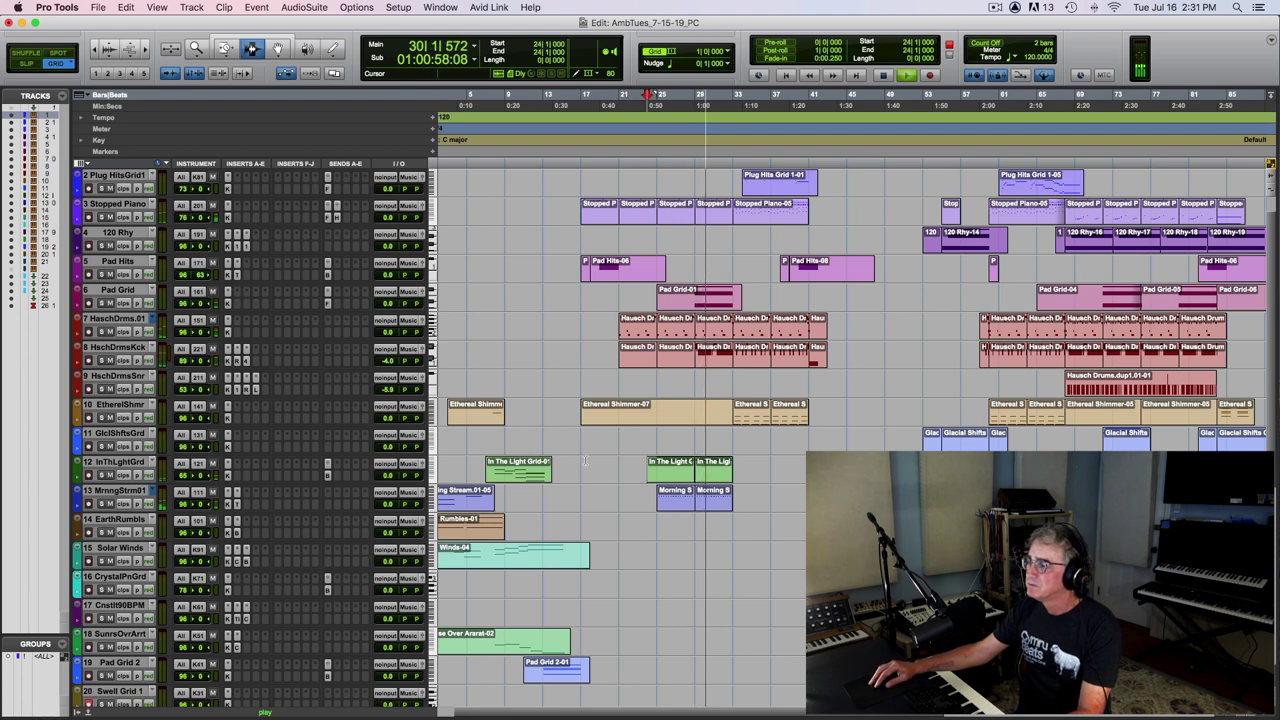
key(space)
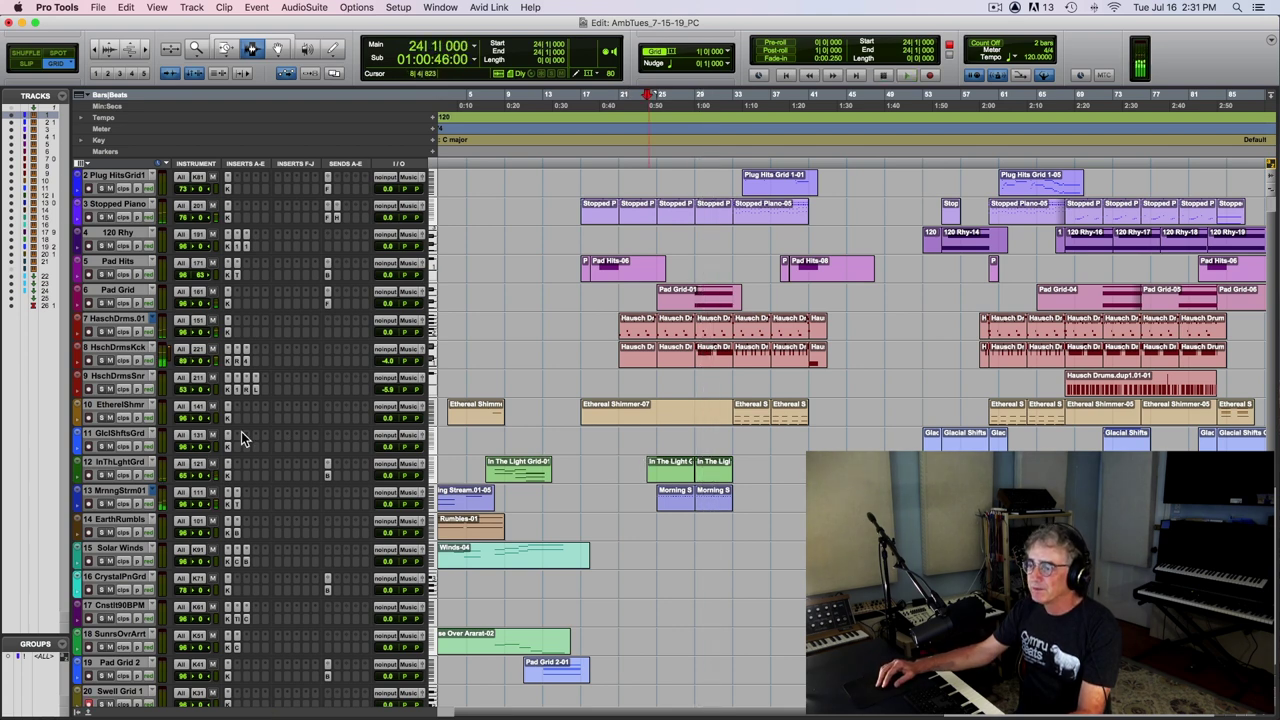
Step: Solo the InThLghtGrd track and play from bar 24, then play the full mix from bar 29 with the solo cleared
click(104, 476)
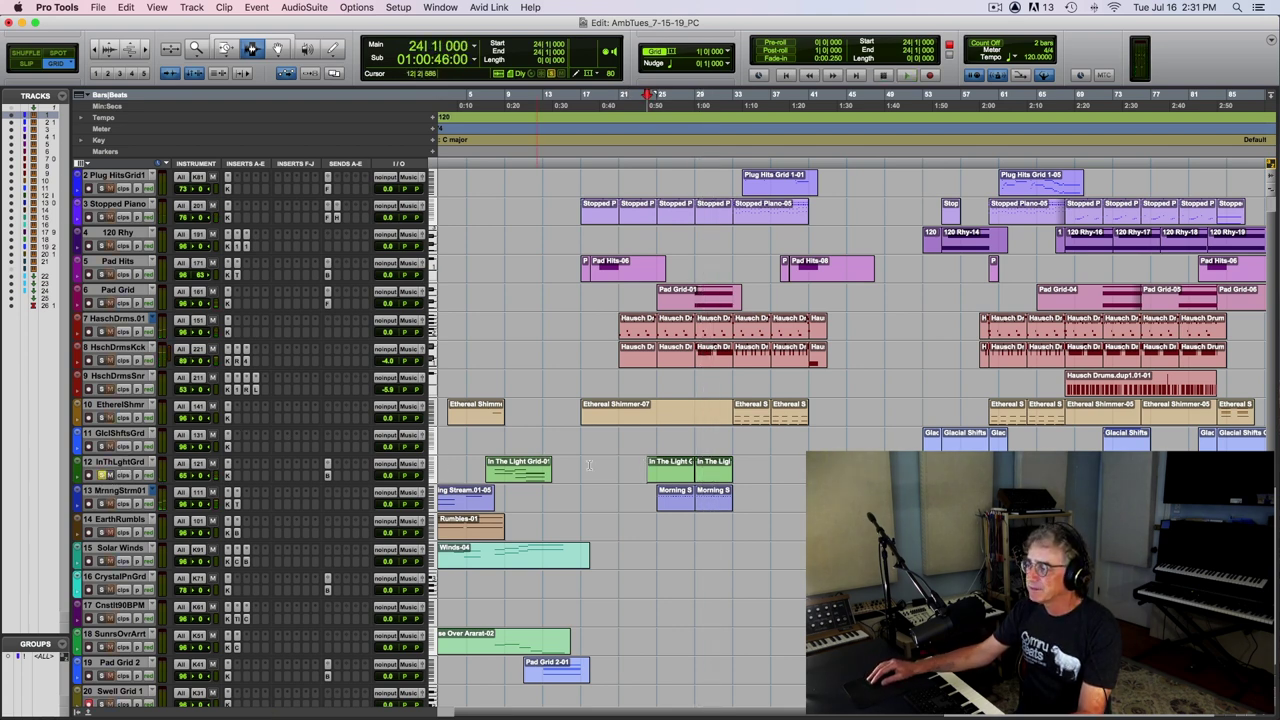
key(space)
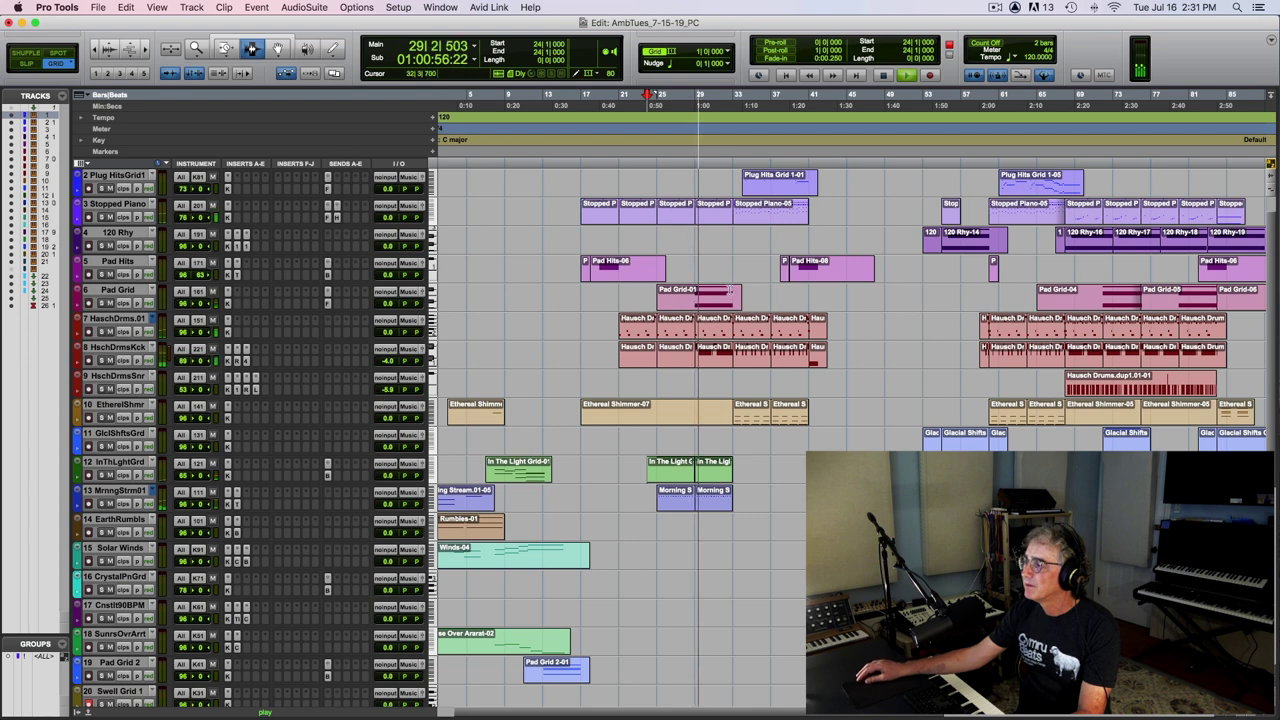
click(675, 294)
click(640, 293)
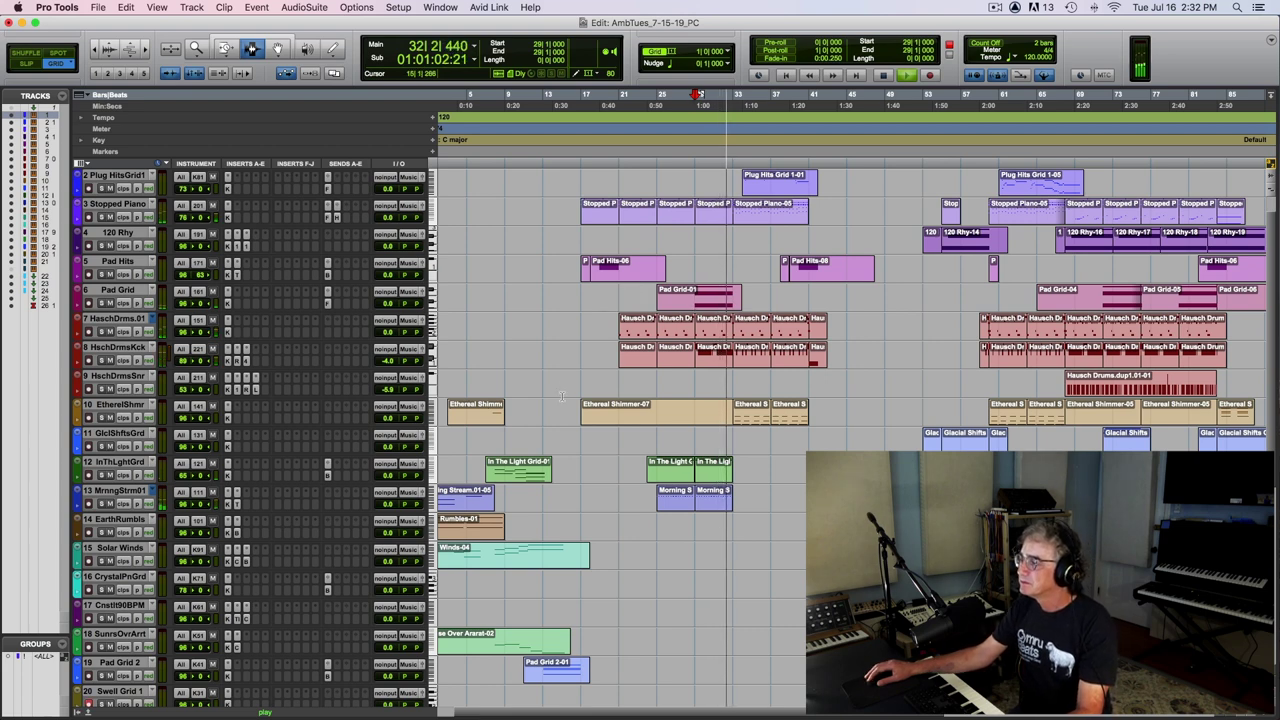
scroll(562, 396, up, 1)
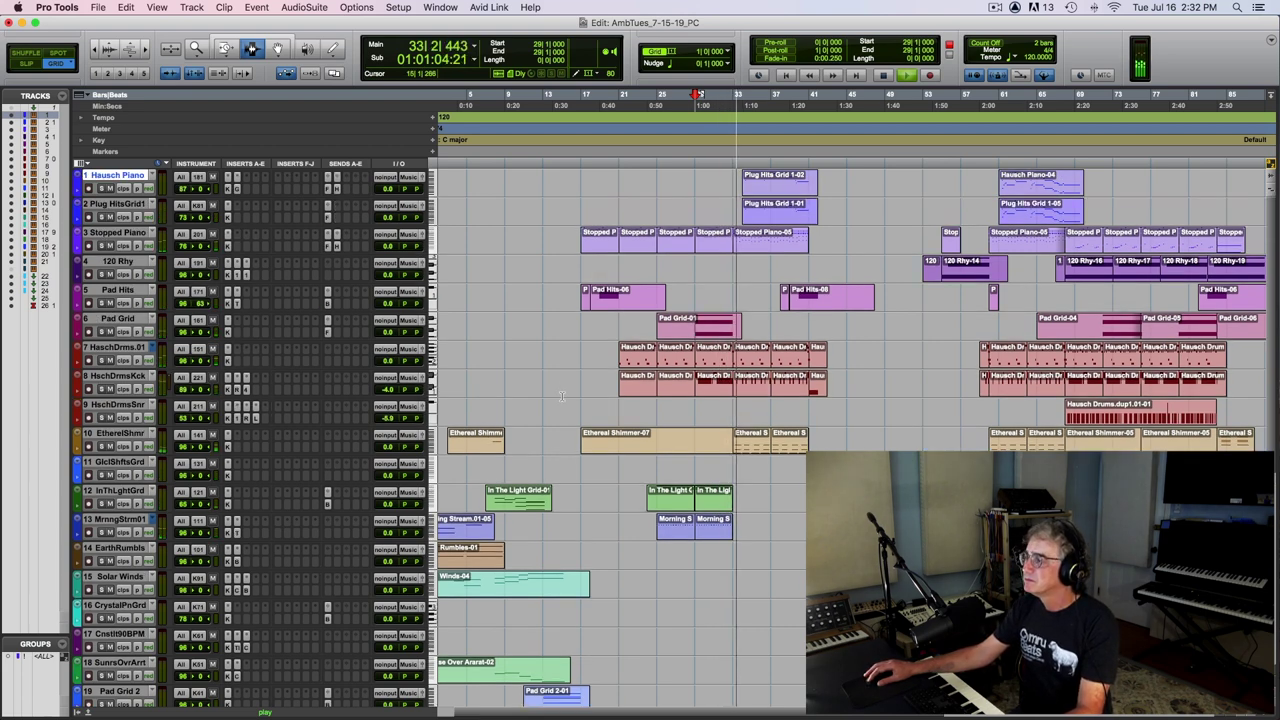
scroll(562, 396, right, 3)
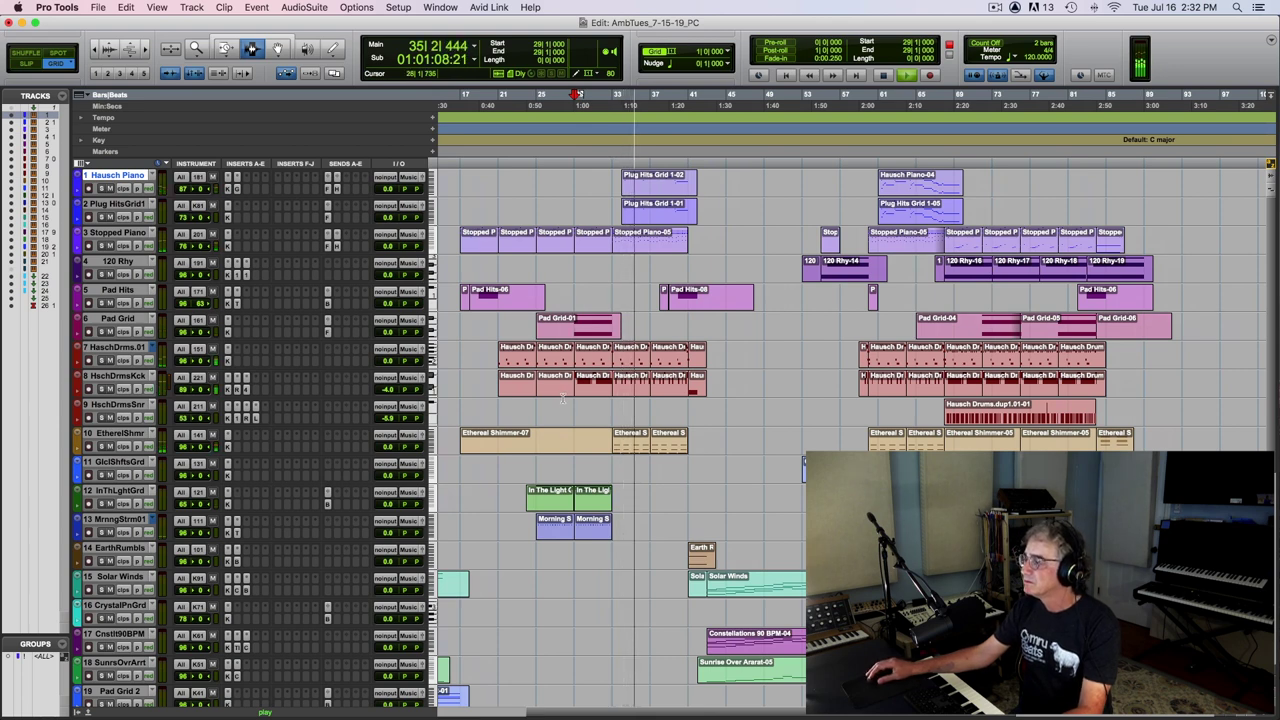
scroll(562, 396, left, 3)
key(space)
Step: Set the playback start to bar 33, solo the Stopped Piano track and open its Stopped Piano-05 clip in the MIDI editor
click(731, 301)
scroll(729, 311, left, 1)
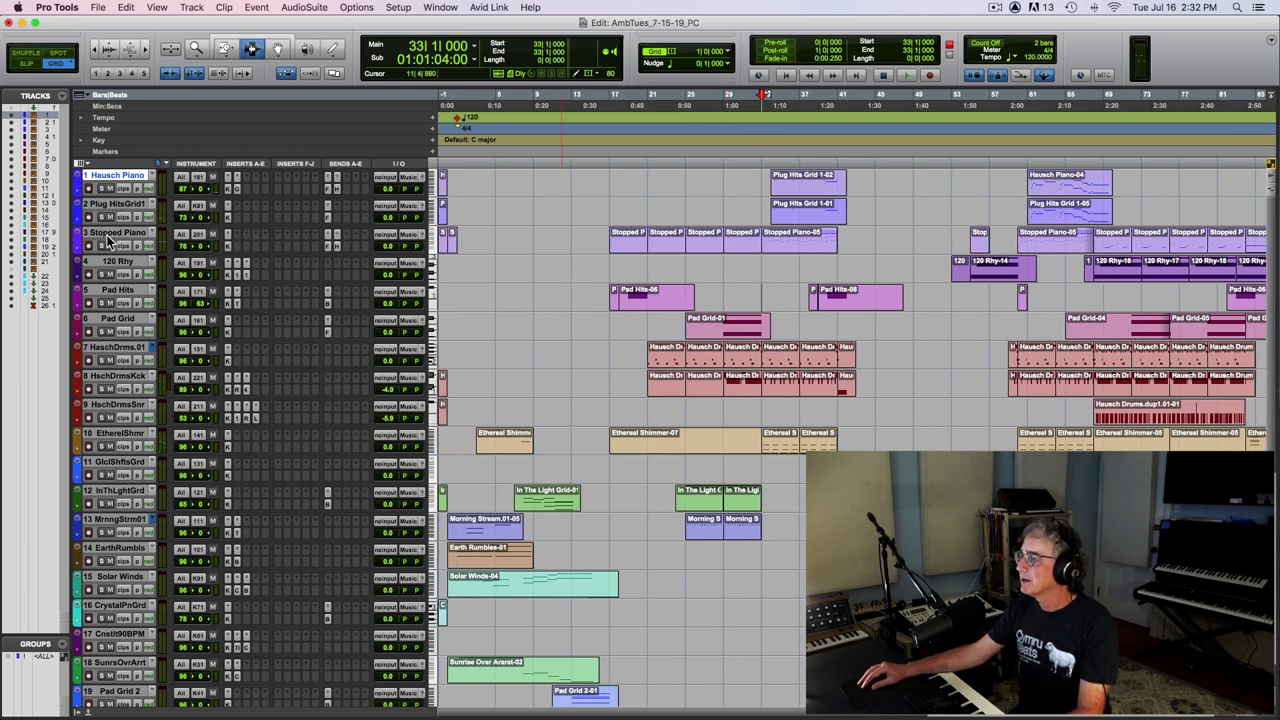
click(100, 246)
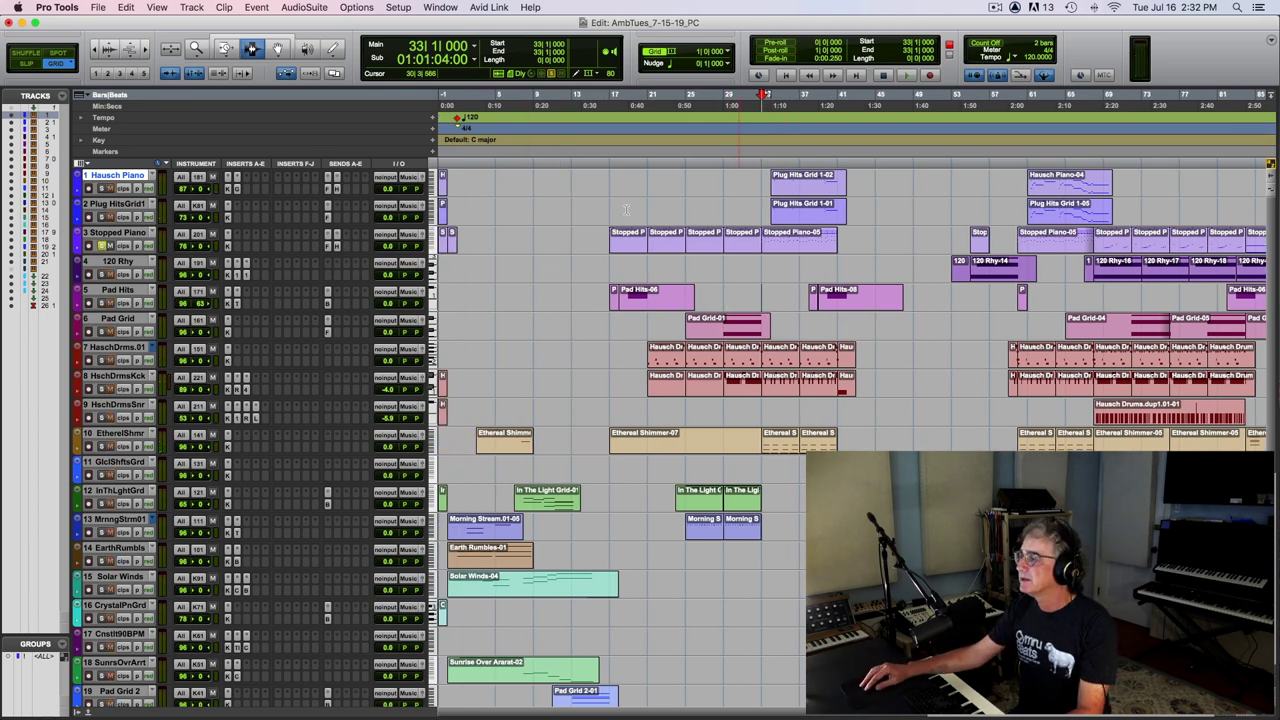
double_click(792, 236)
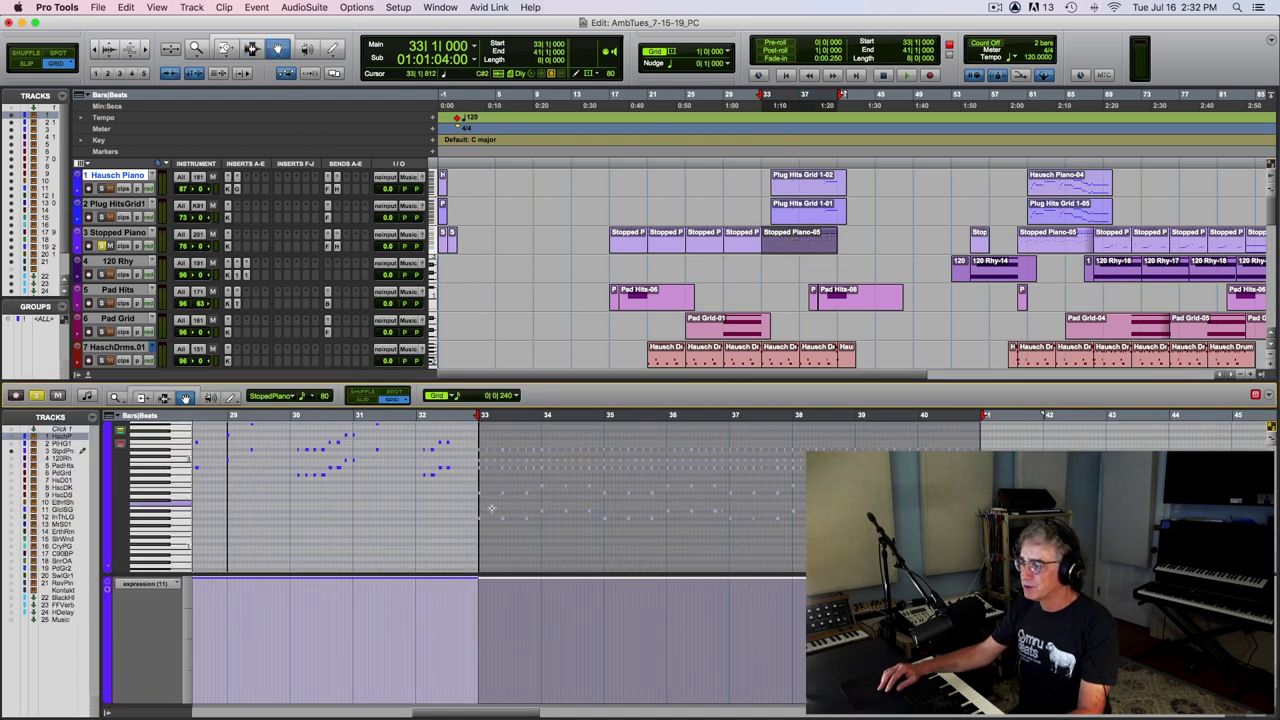
Step: Play the Stopped Piano part from bar 33, clear its solo and close the MIDI editor
click(534, 440)
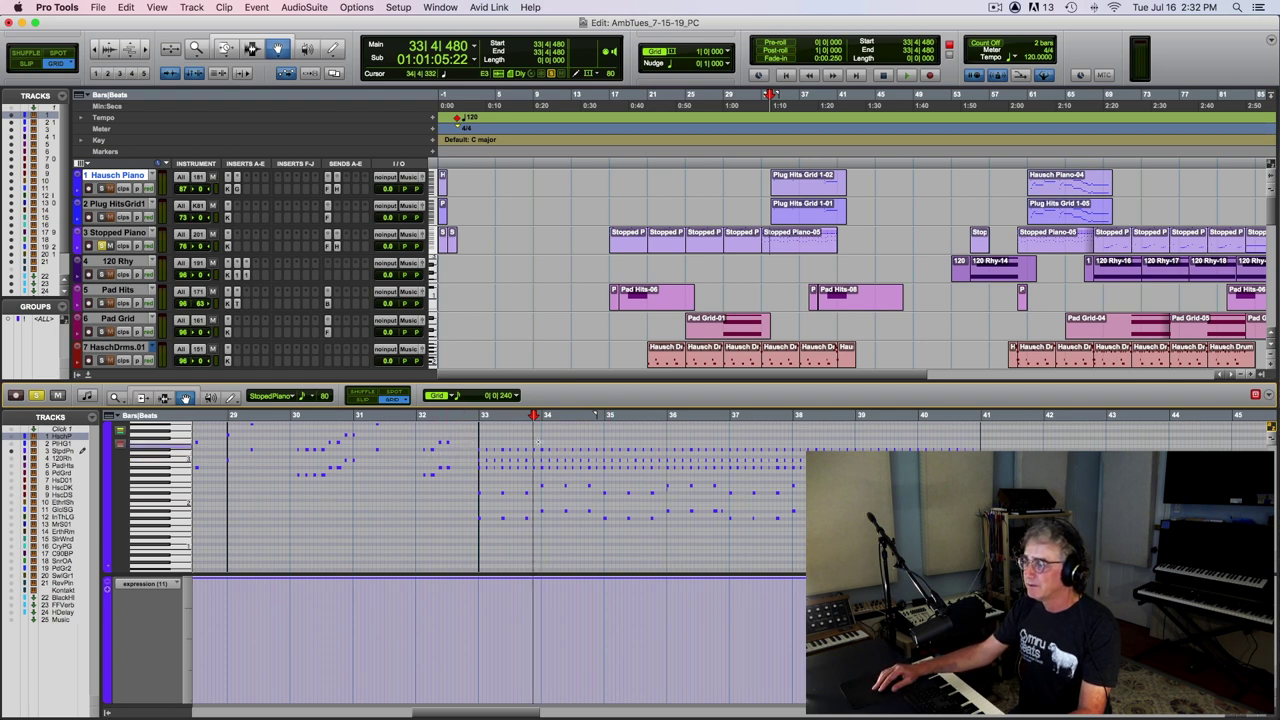
click(481, 418)
key(space)
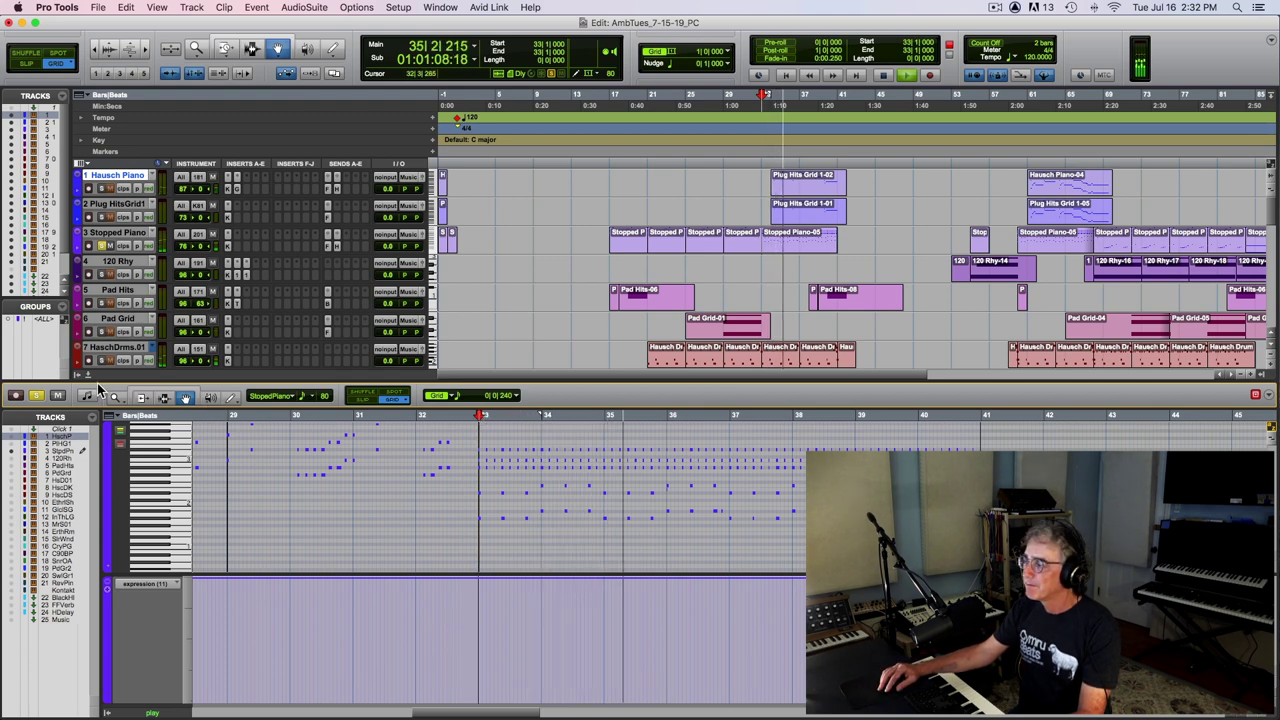
key(space)
click(40, 396)
click(90, 377)
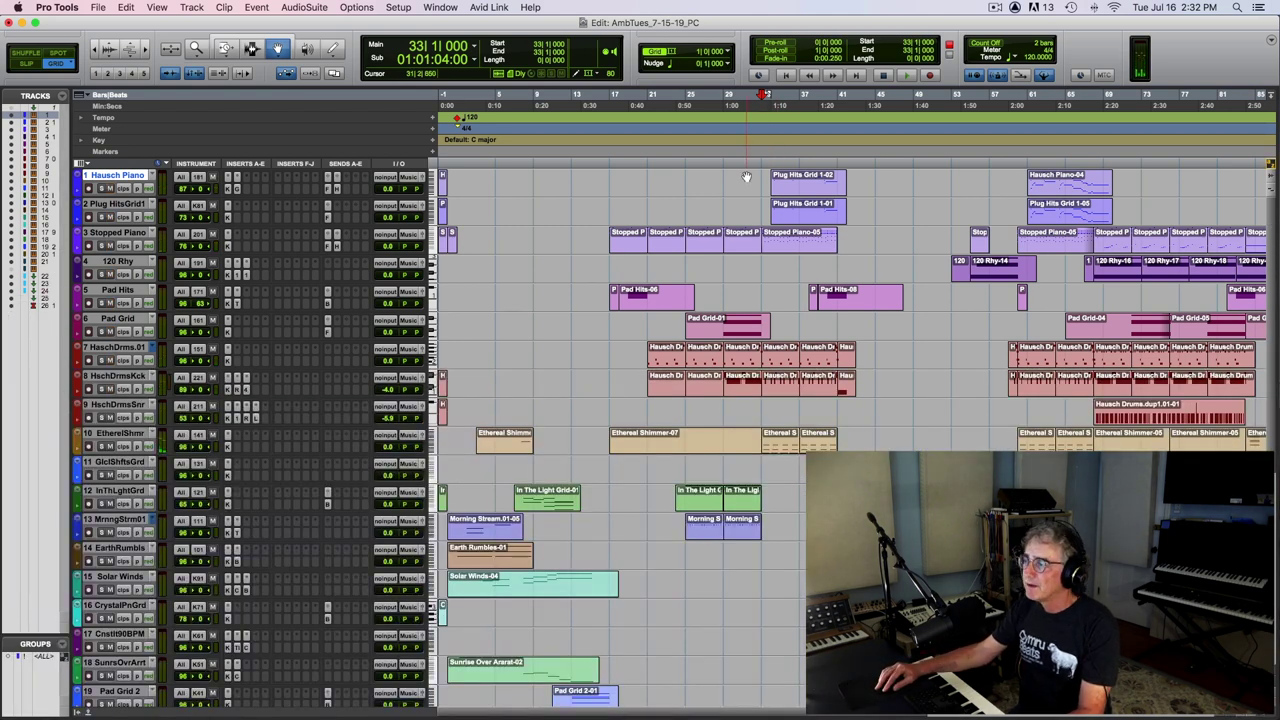
Step: Solo the EtherelShmr and Stopped Piano tracks together and play them from bar 33
click(101, 446)
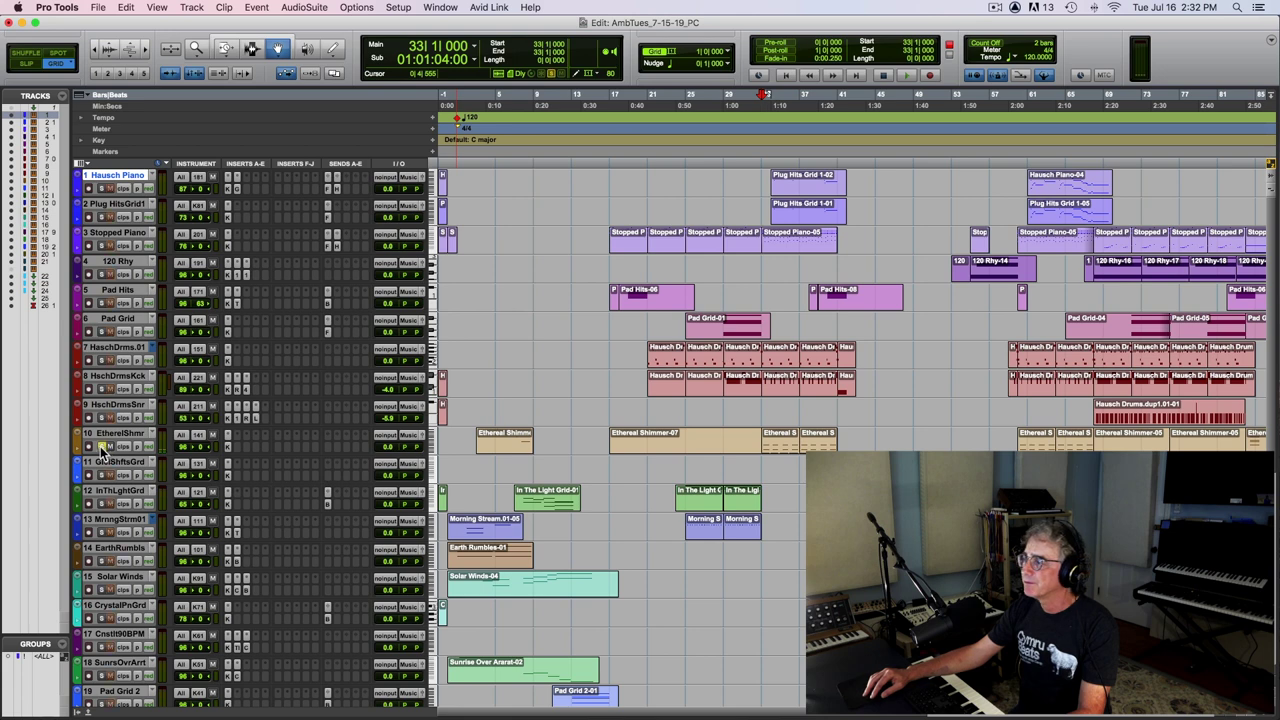
click(101, 246)
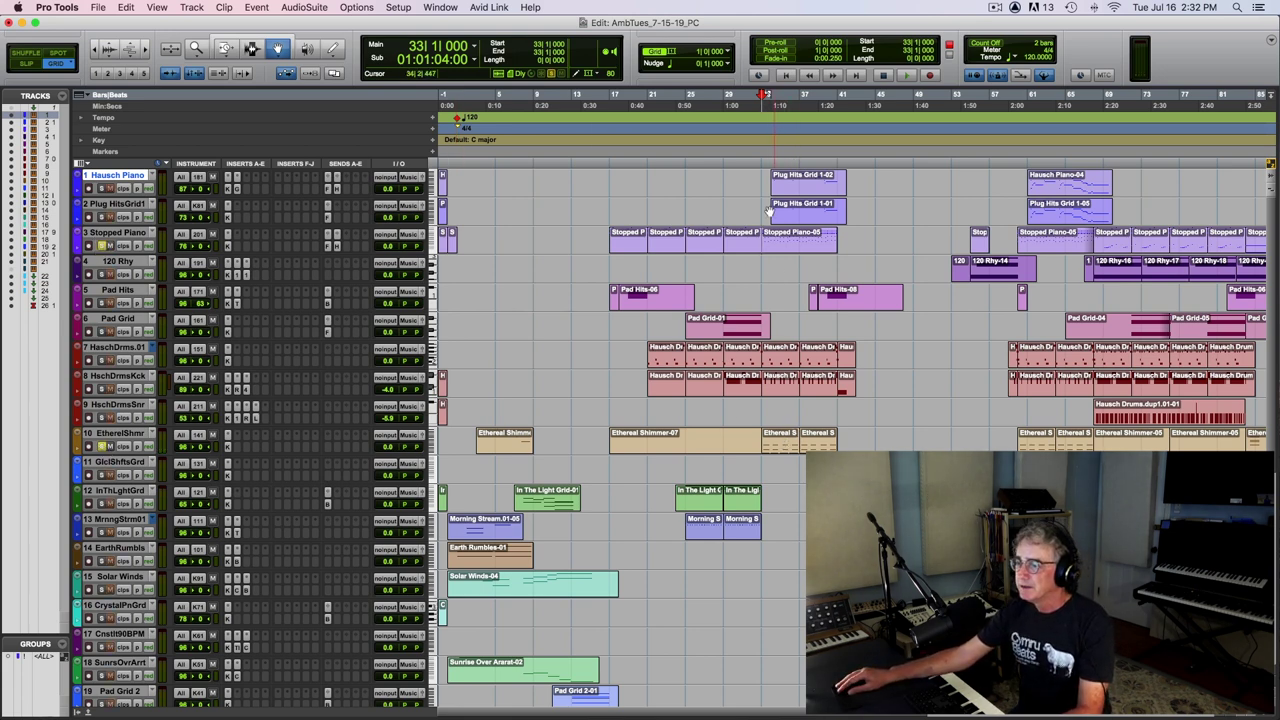
key(space)
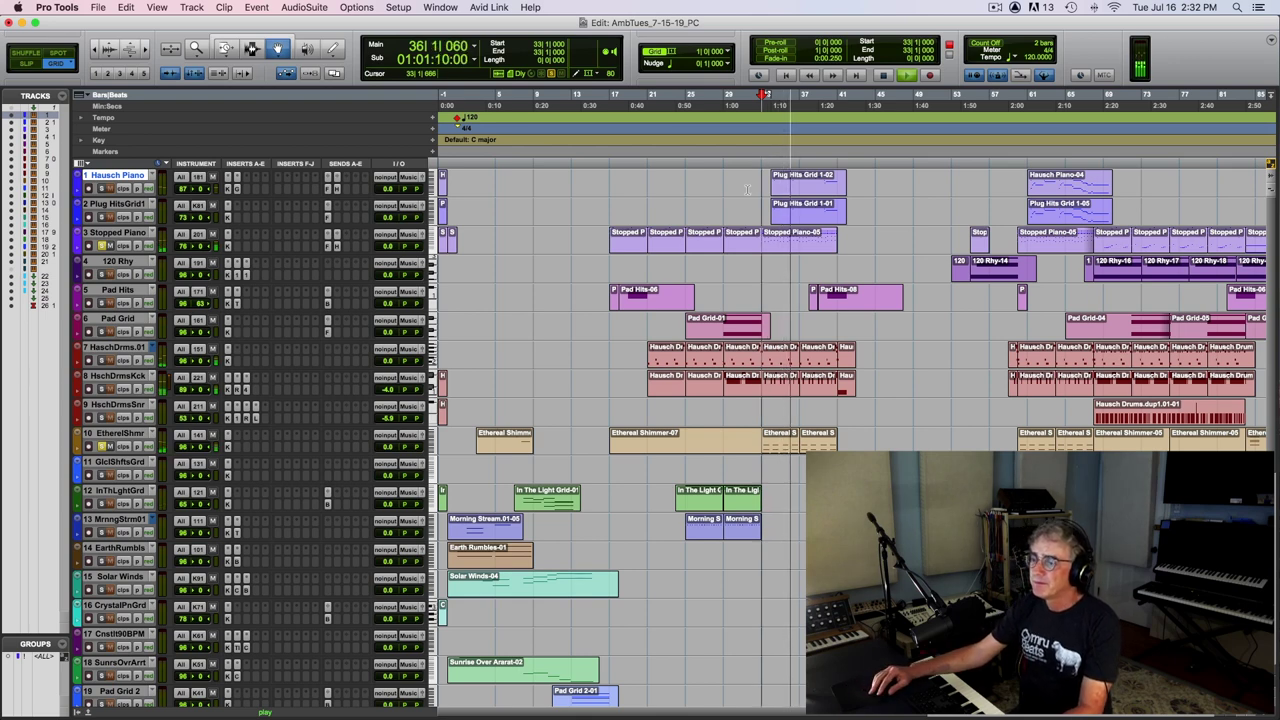
key(space)
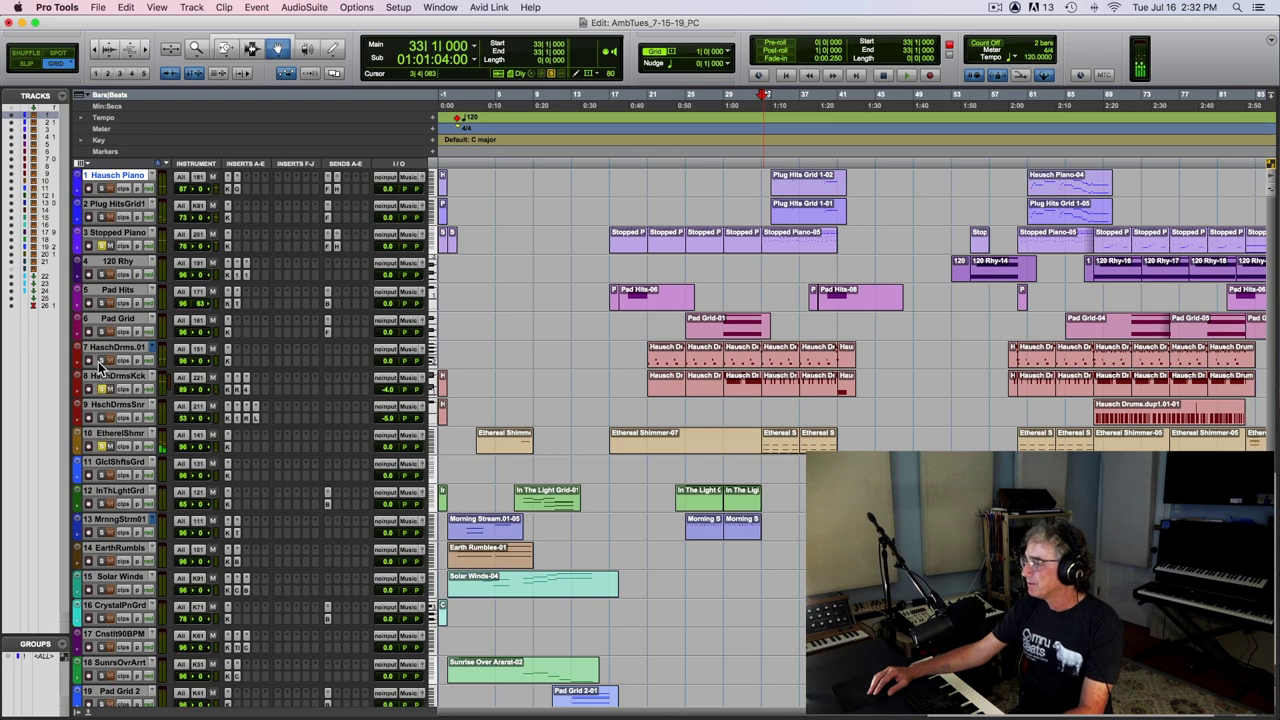
Step: Play the soloed layers from bar 33 with HschDrmsKck and HaschDrms.01 added, and clear all solos
key(space)
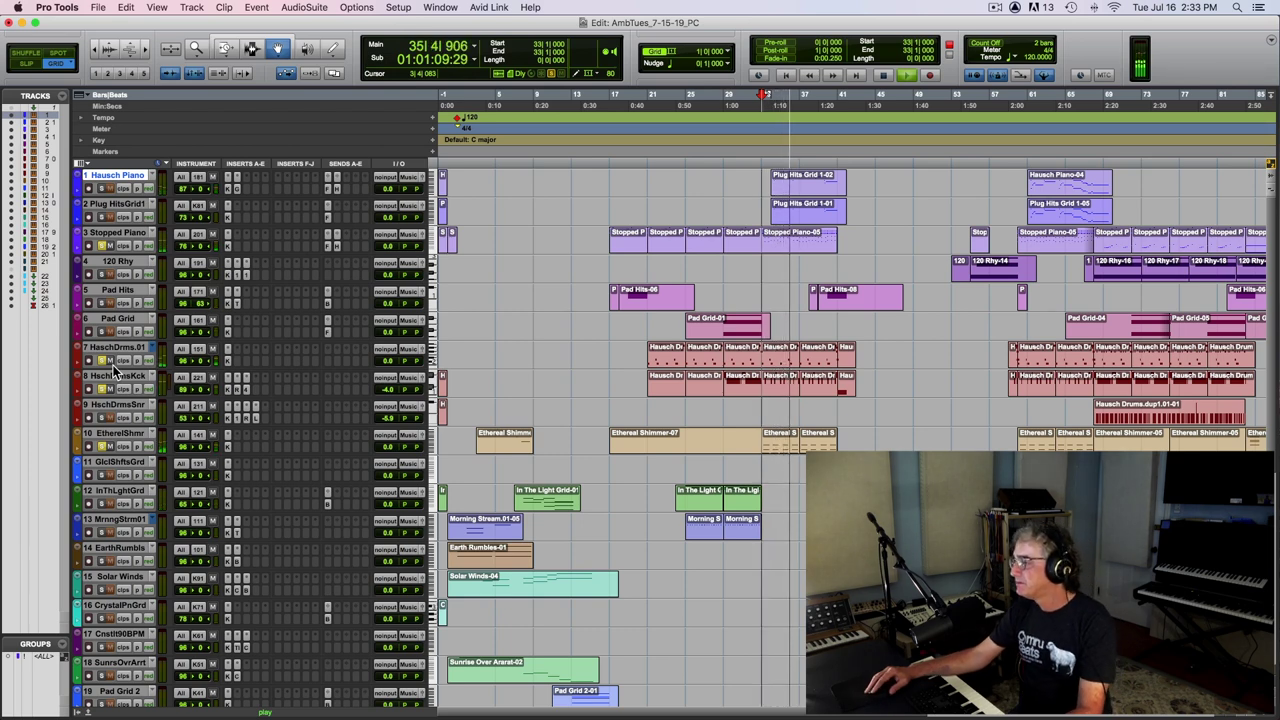
click(102, 360)
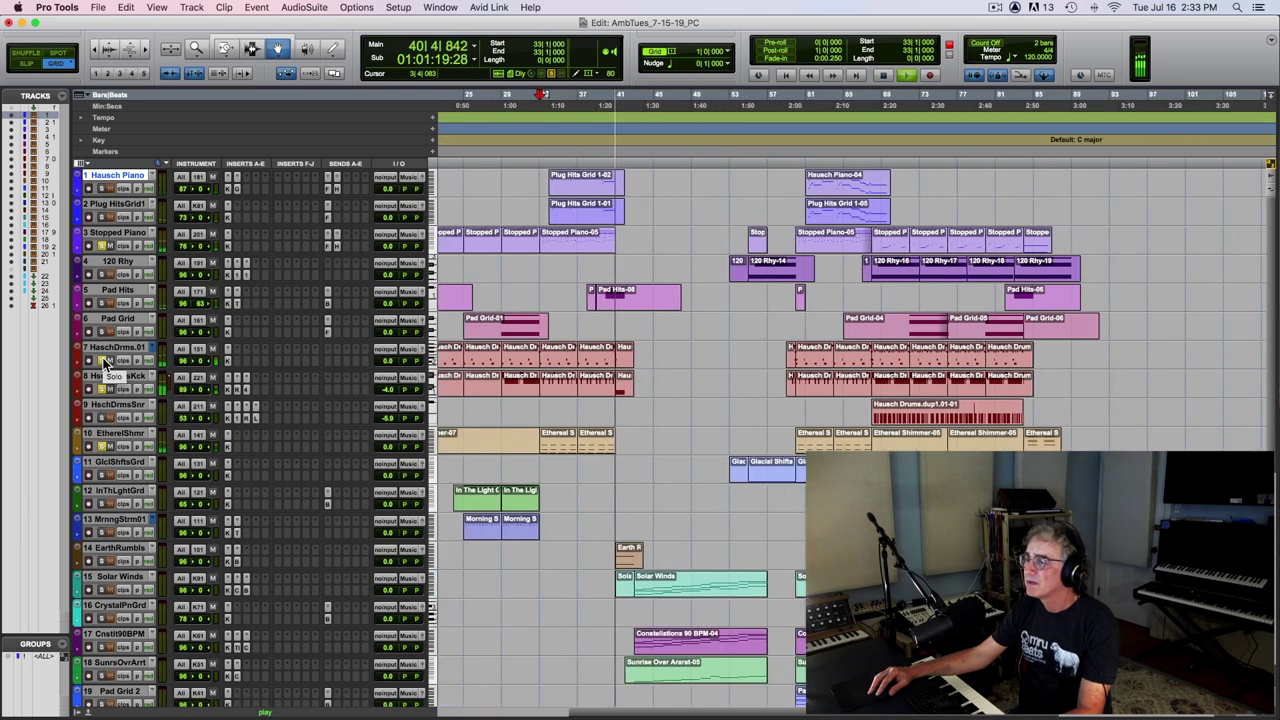
key(space)
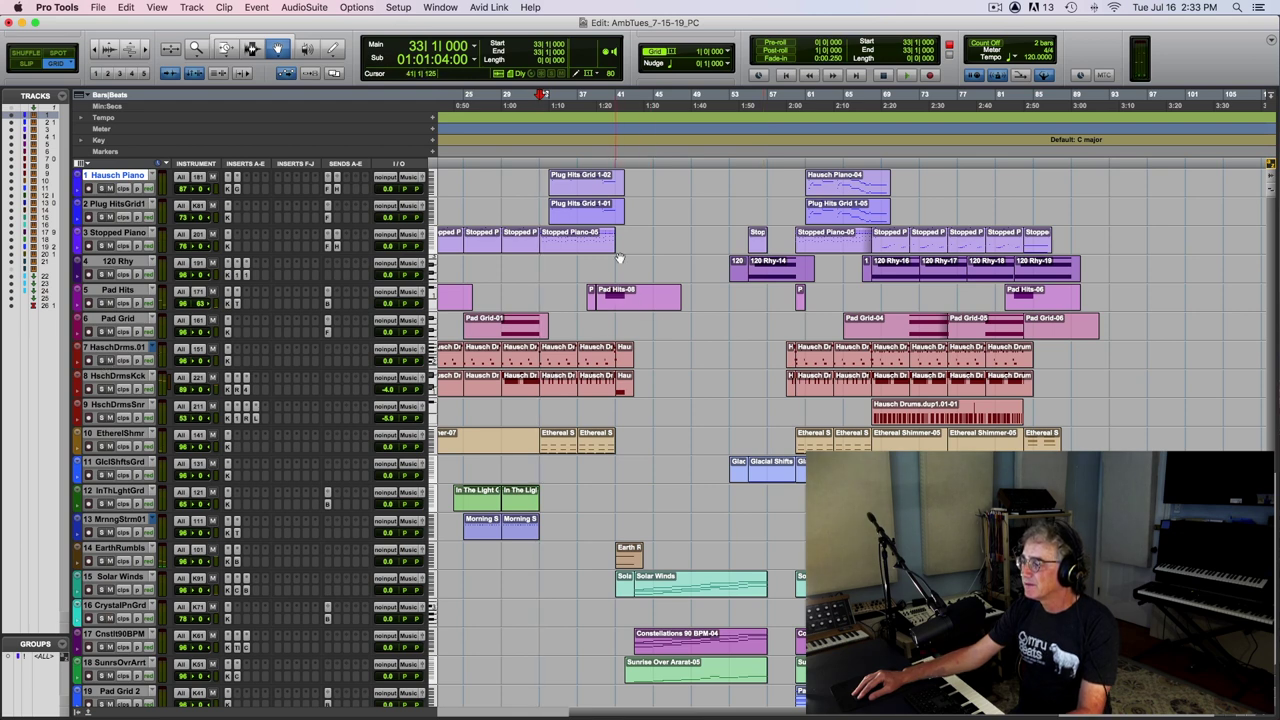
Step: Play the full mix from bar 41, then play the EarthRumbls track soloed from bar 41 and clear its solo
click(616, 152)
key(space)
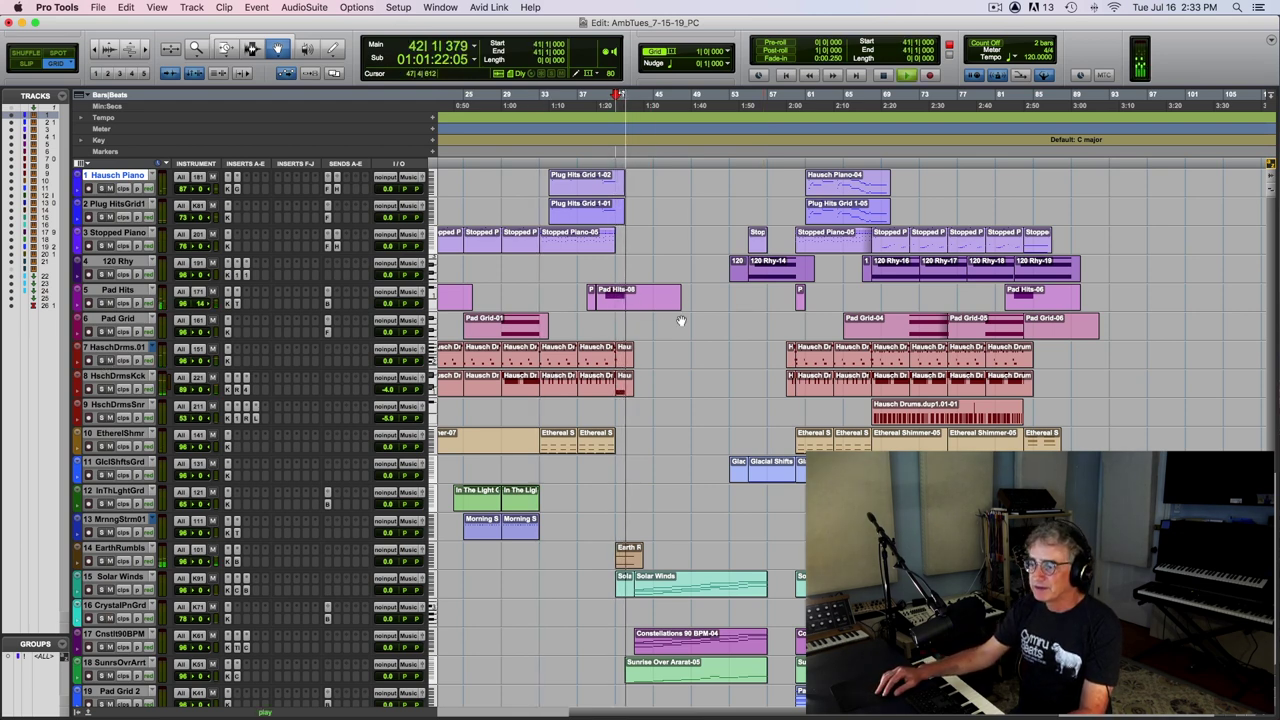
scroll(680, 320, down, 2)
key(space)
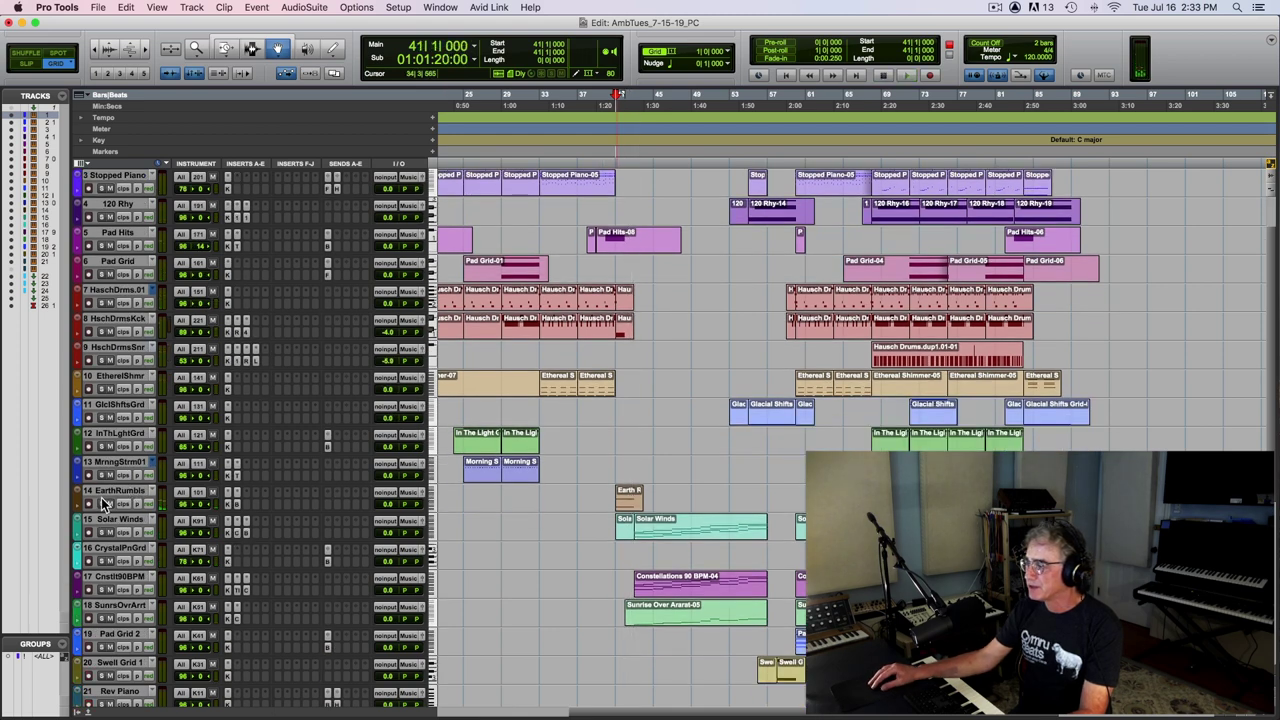
key(space)
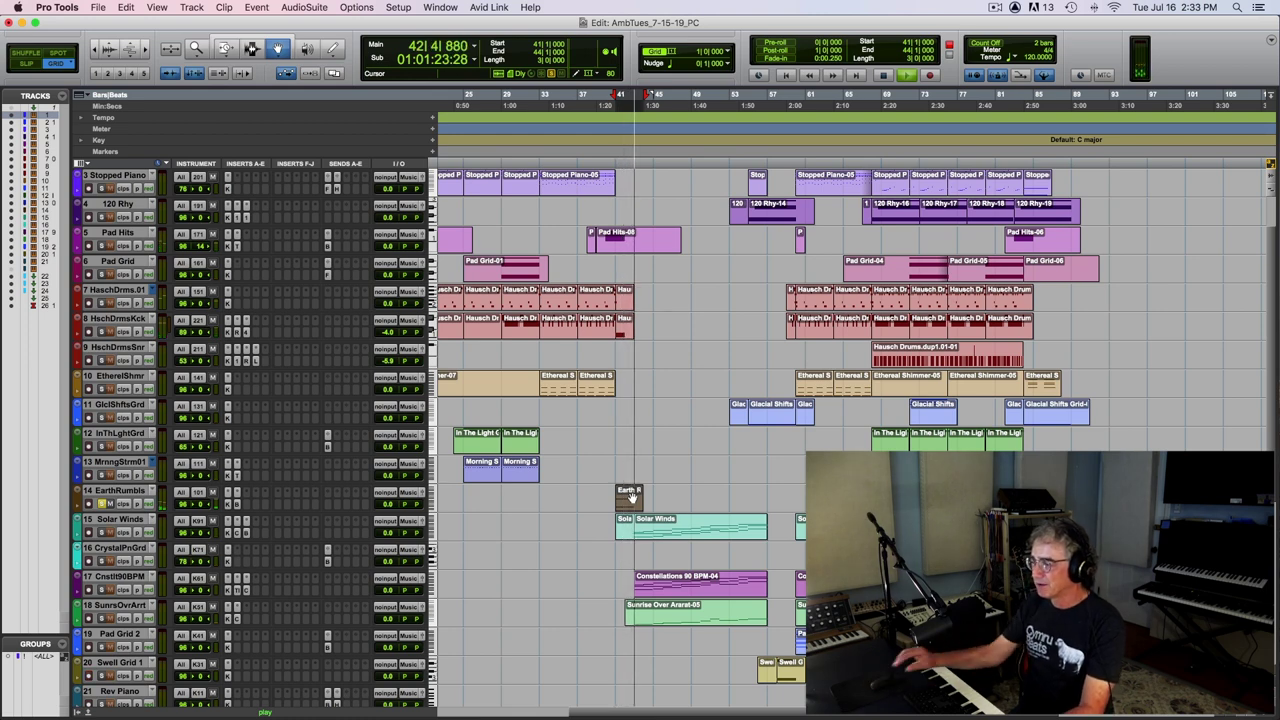
key(space)
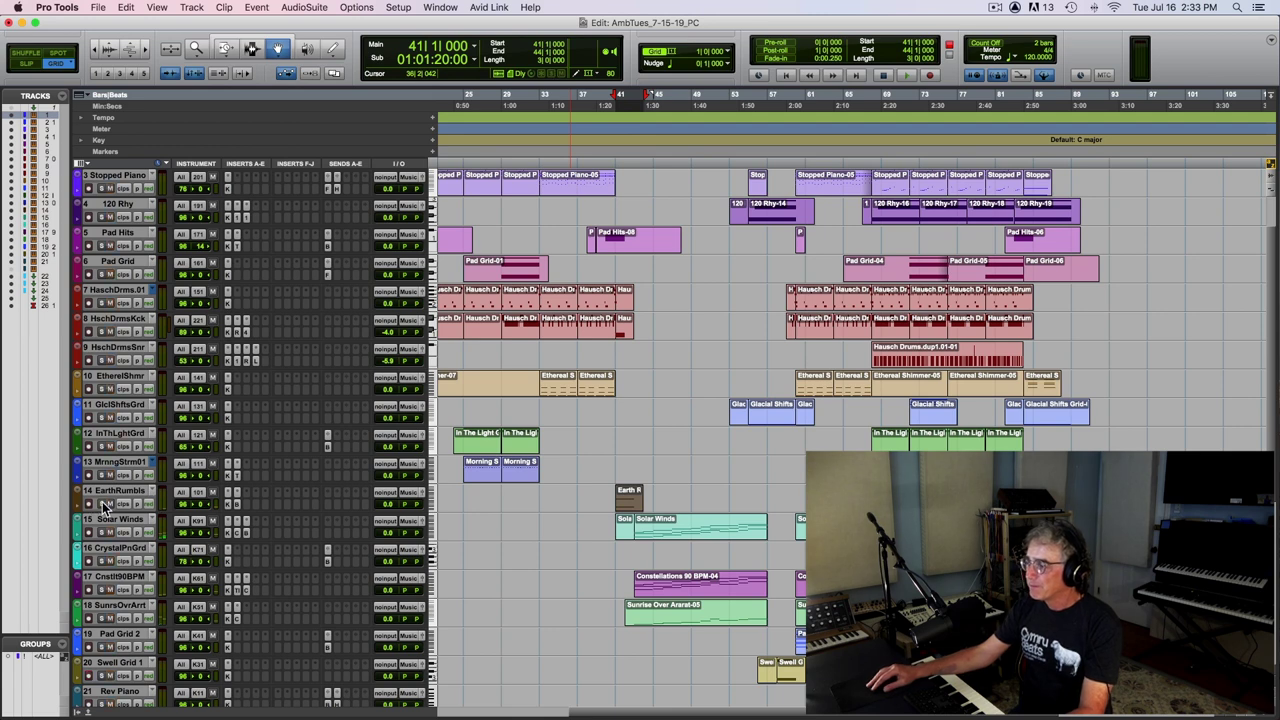
Step: Select the Solar Winds and Constellations 90 BPM-04 clips at bar 43 and open them together in the MIDI editor
click(680, 528)
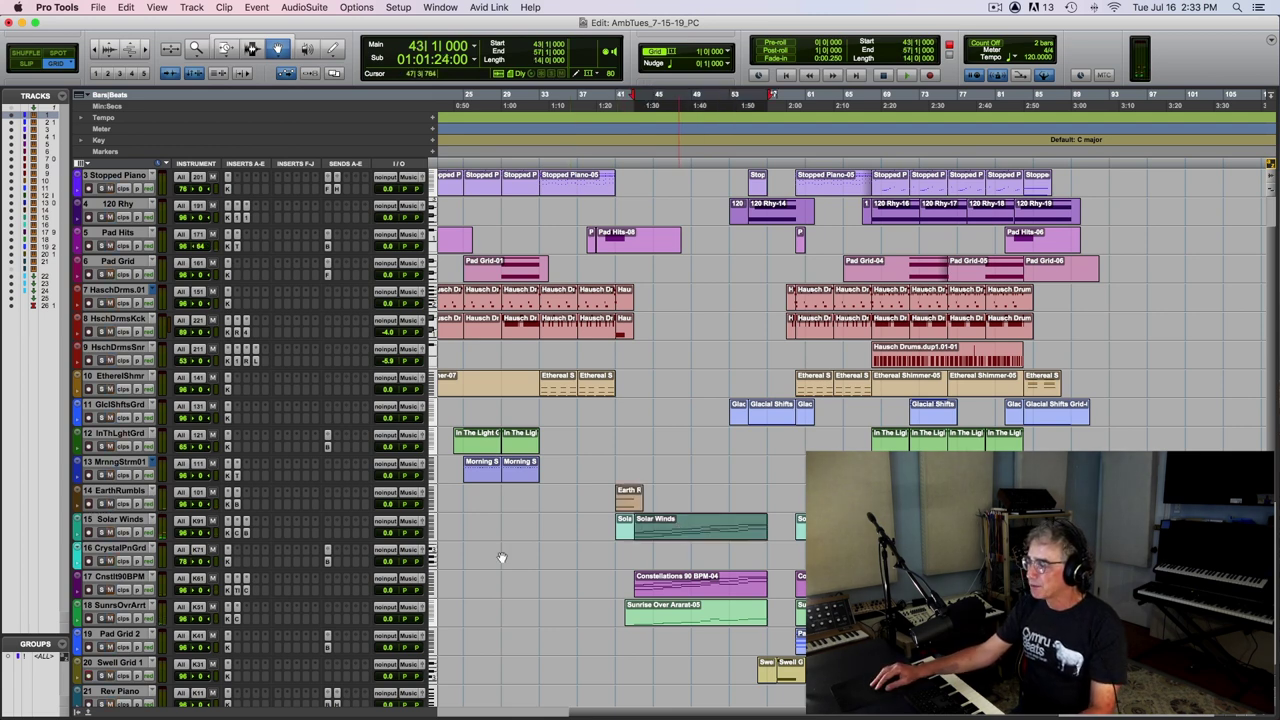
click(665, 588)
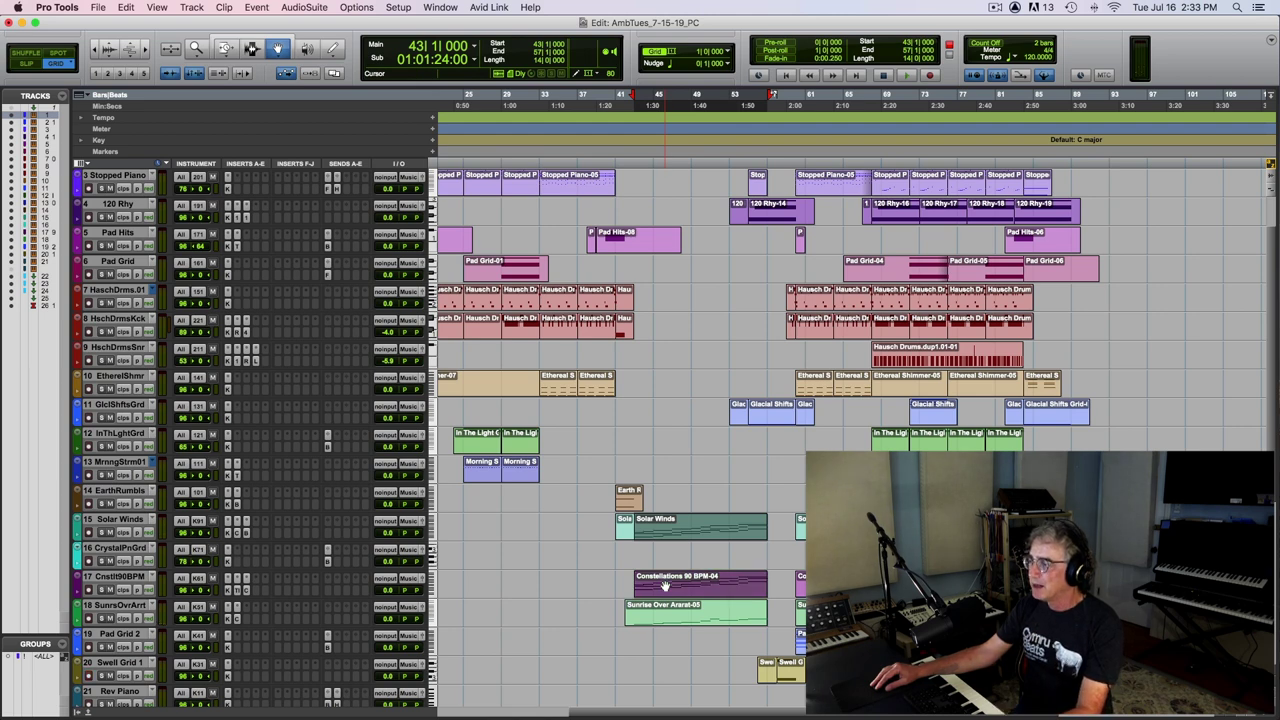
double_click(665, 588)
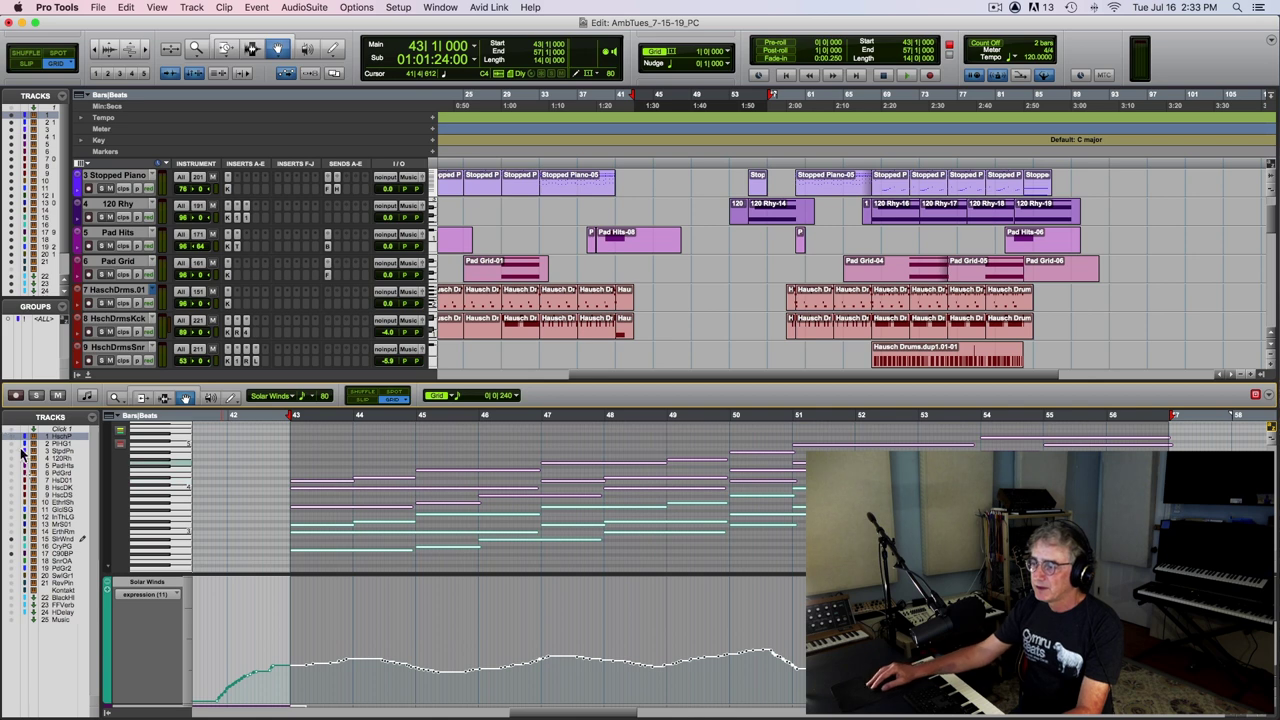
Step: Hide Solar Winds in the MIDI editor and pencil the Cnstlt90BPM expression down just before bar 43 to match the curve's starting level
click(14, 541)
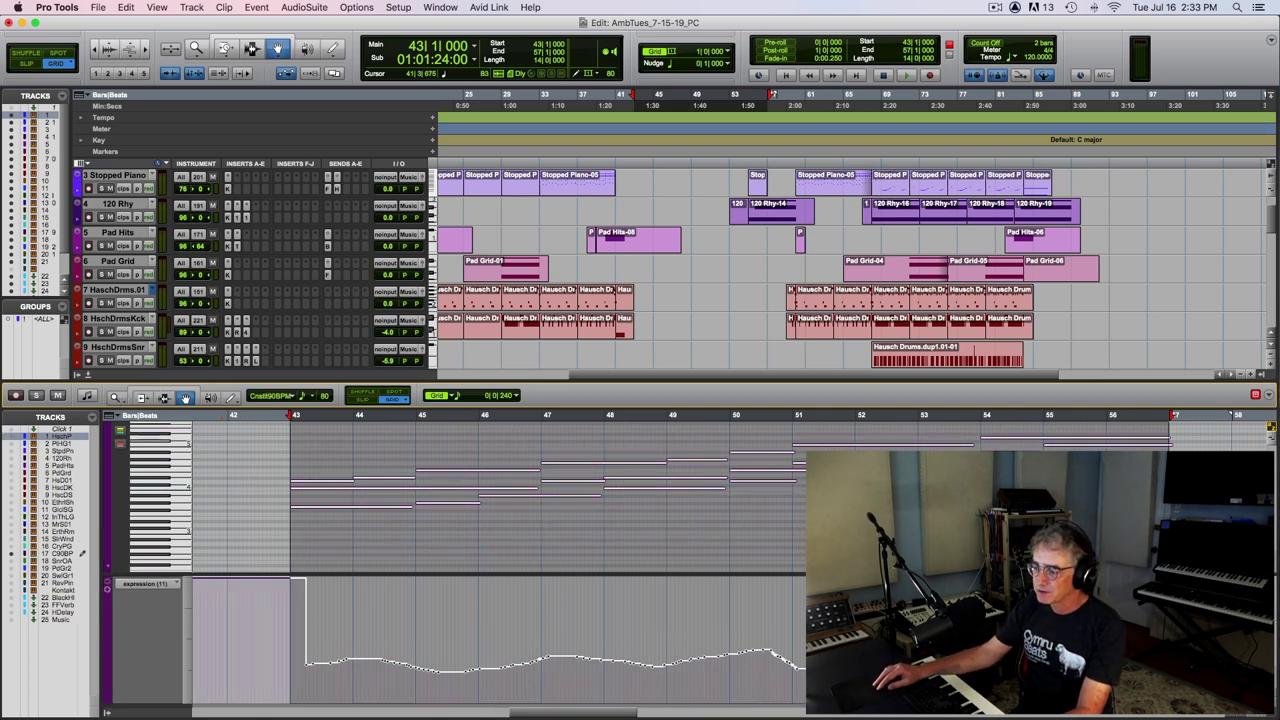
click(230, 398)
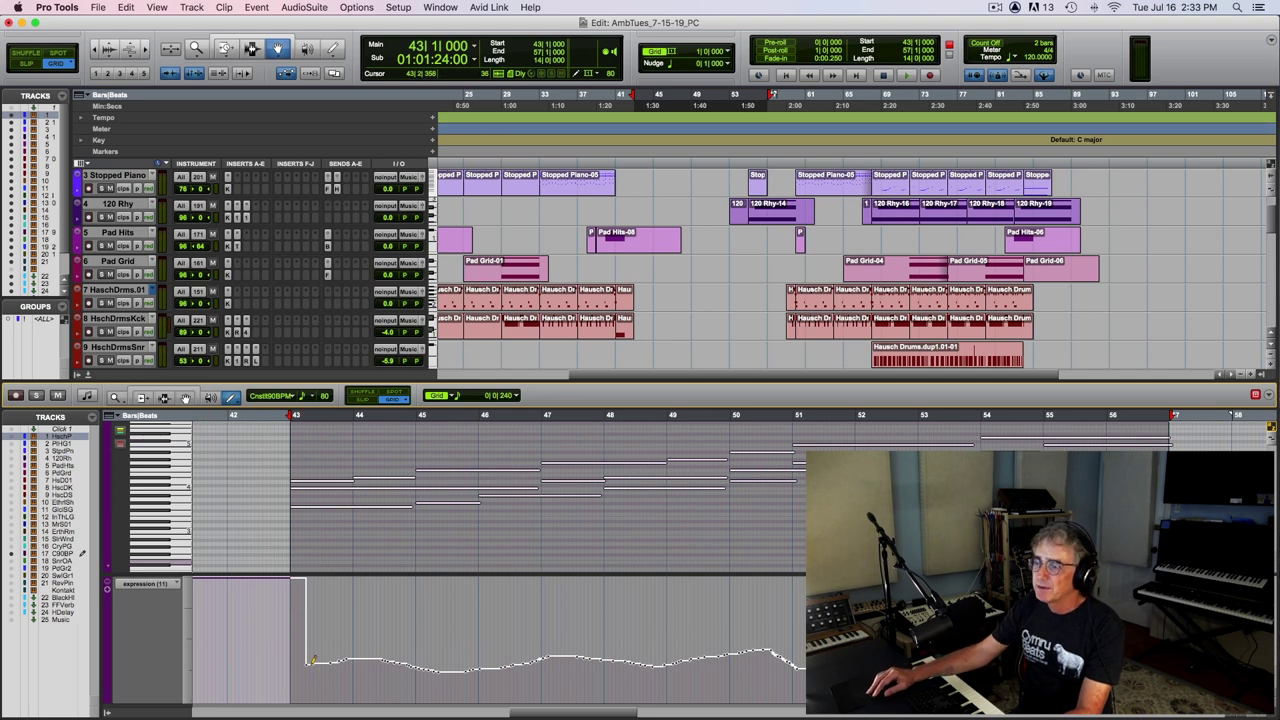
drag(279, 662, 276, 664)
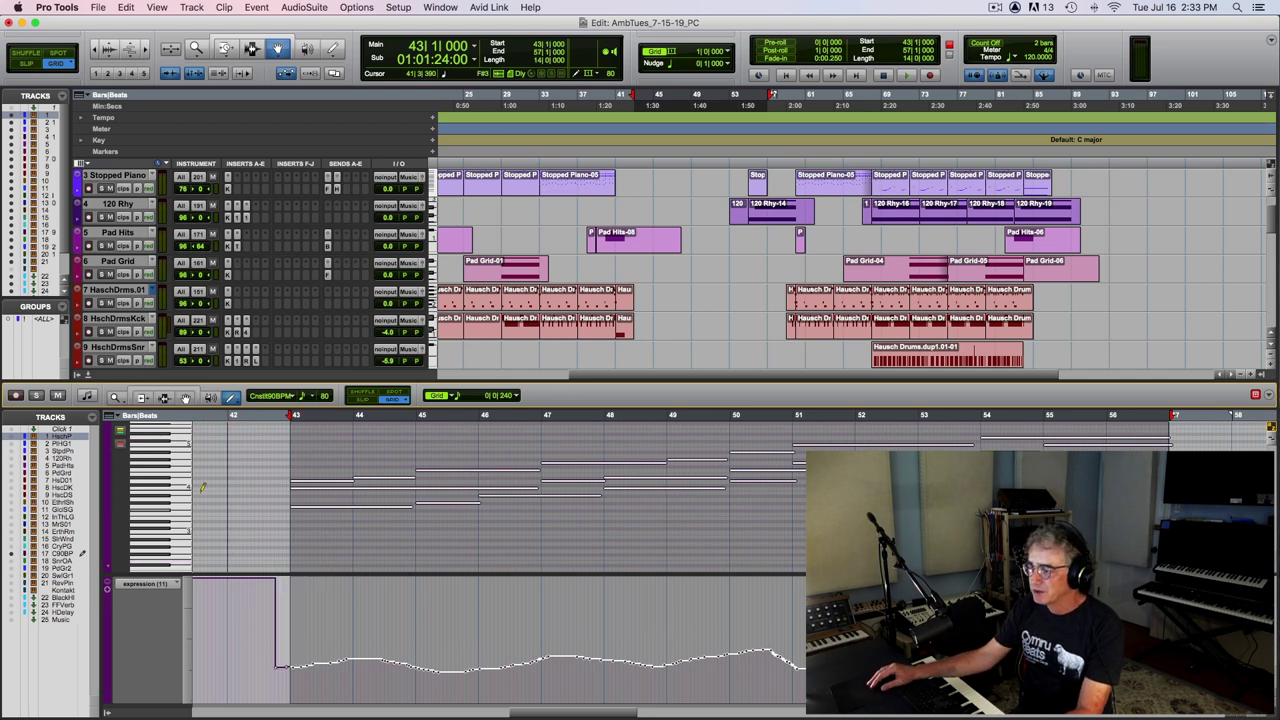
Step: Show the Constellations 90 BPM chords as notation and play the arrangement from just before bar 43
click(88, 397)
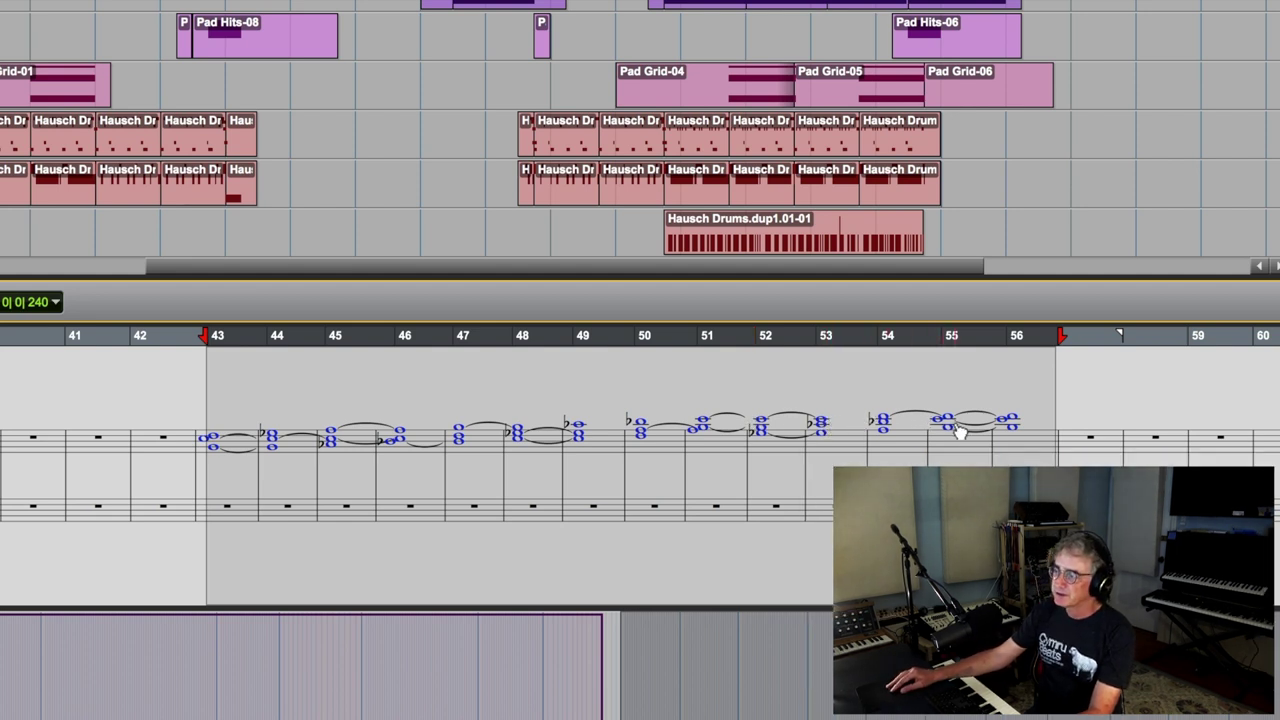
click(199, 338)
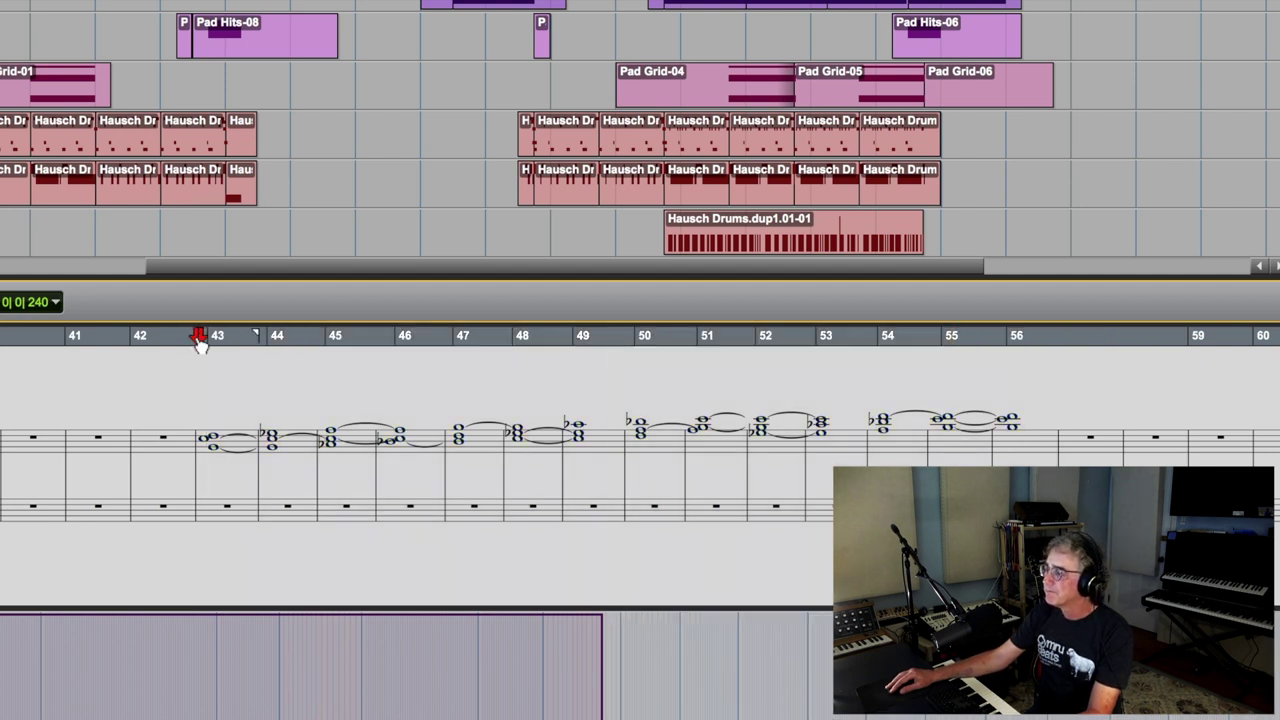
key(space)
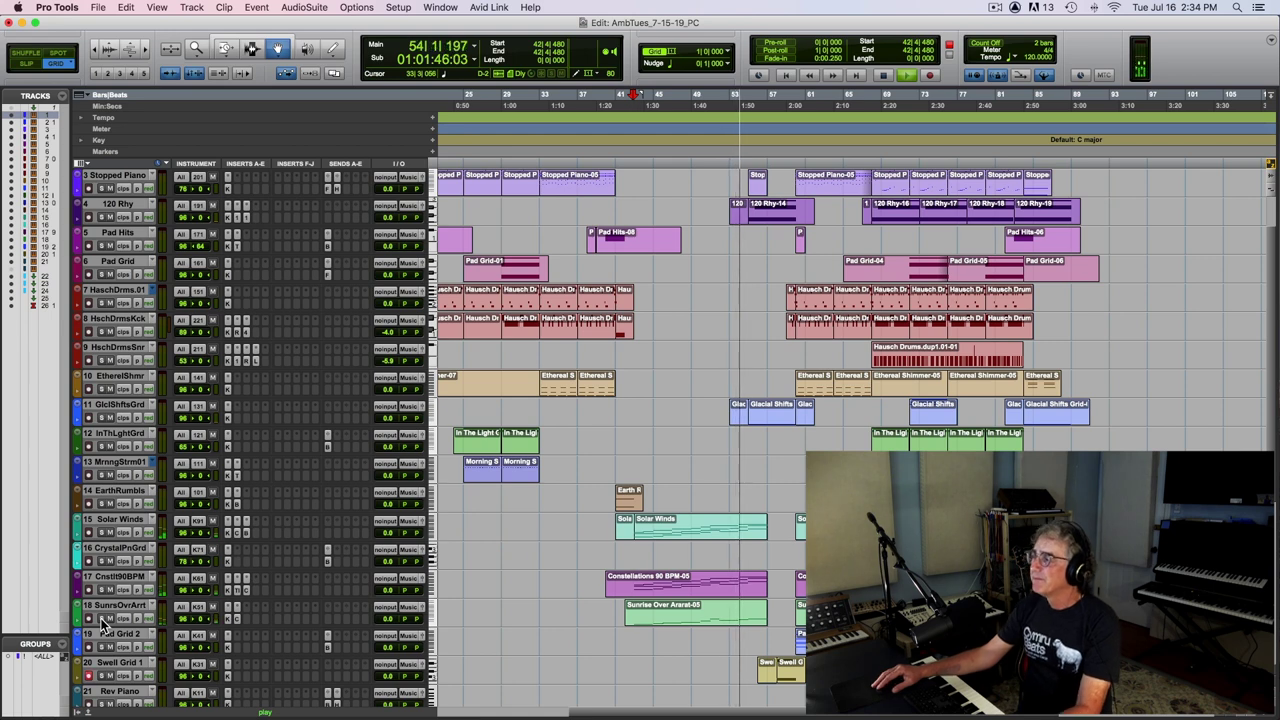
key(super+bracketleft)
key(space)
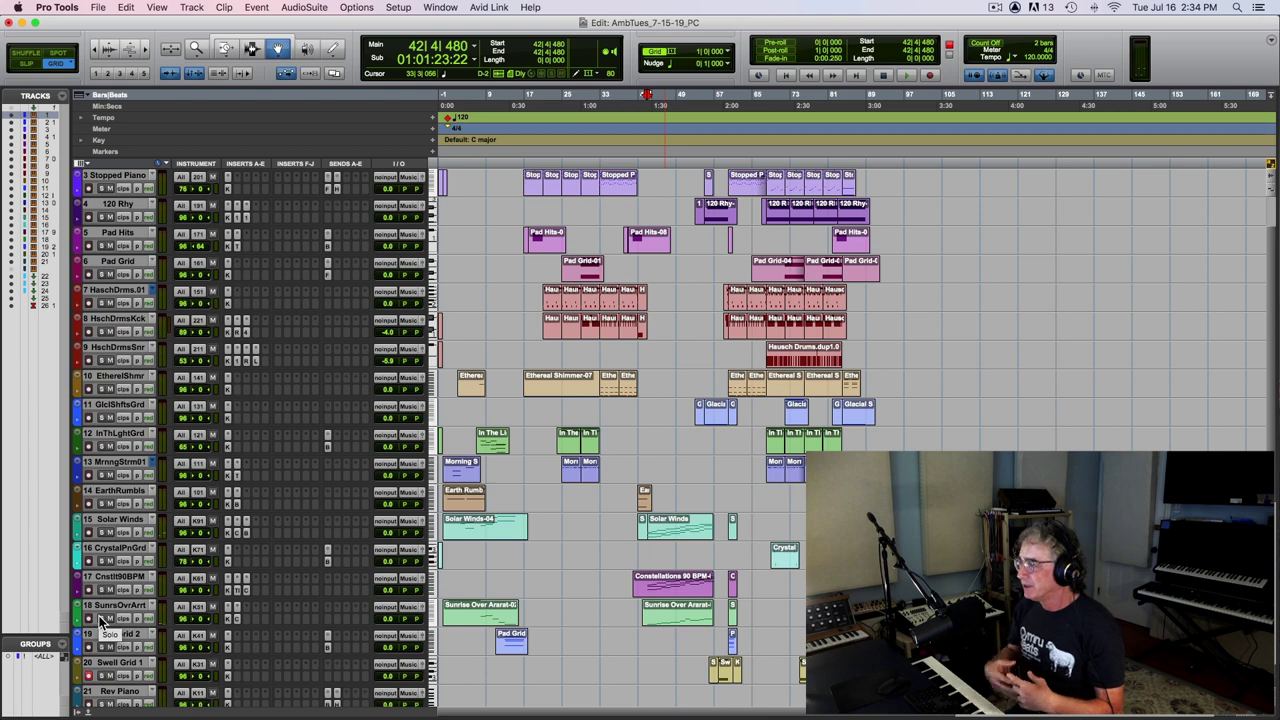
Step: Select the Hausch Piano track's clip at bar 33, followed by the Stopped Piano clip at bar 21
scroll(610, 225, up, 2)
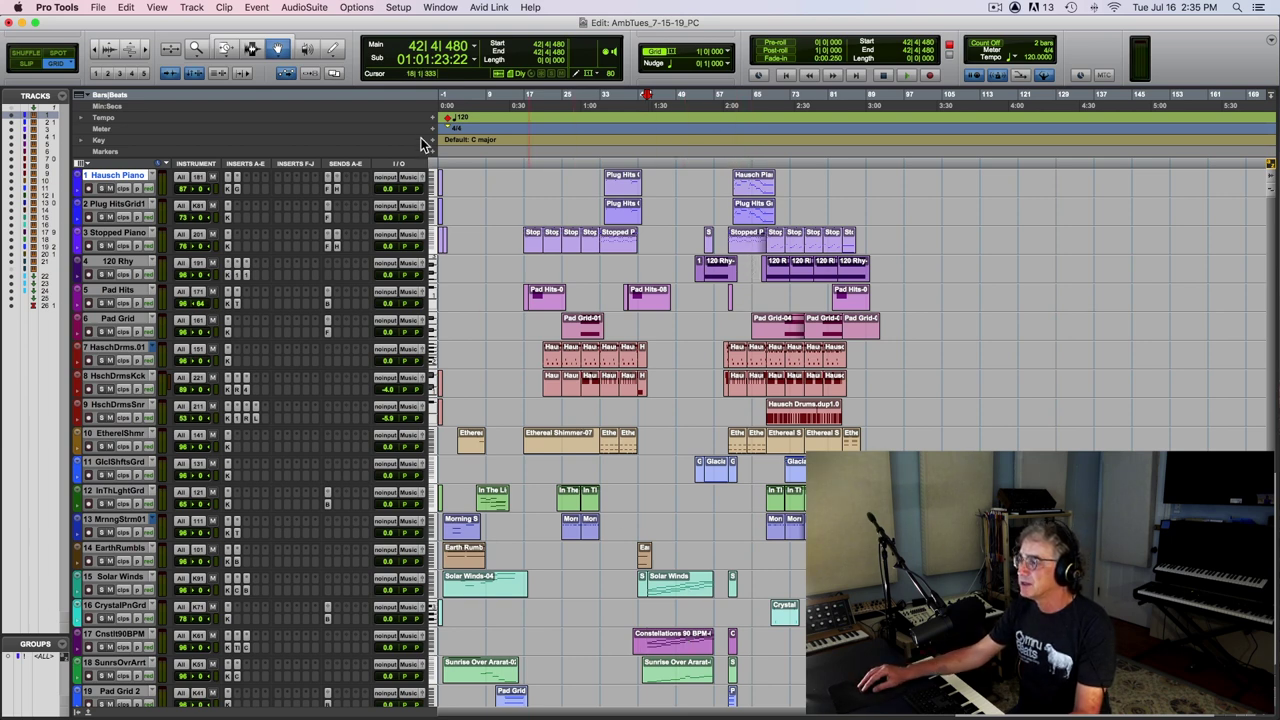
click(626, 191)
click(548, 247)
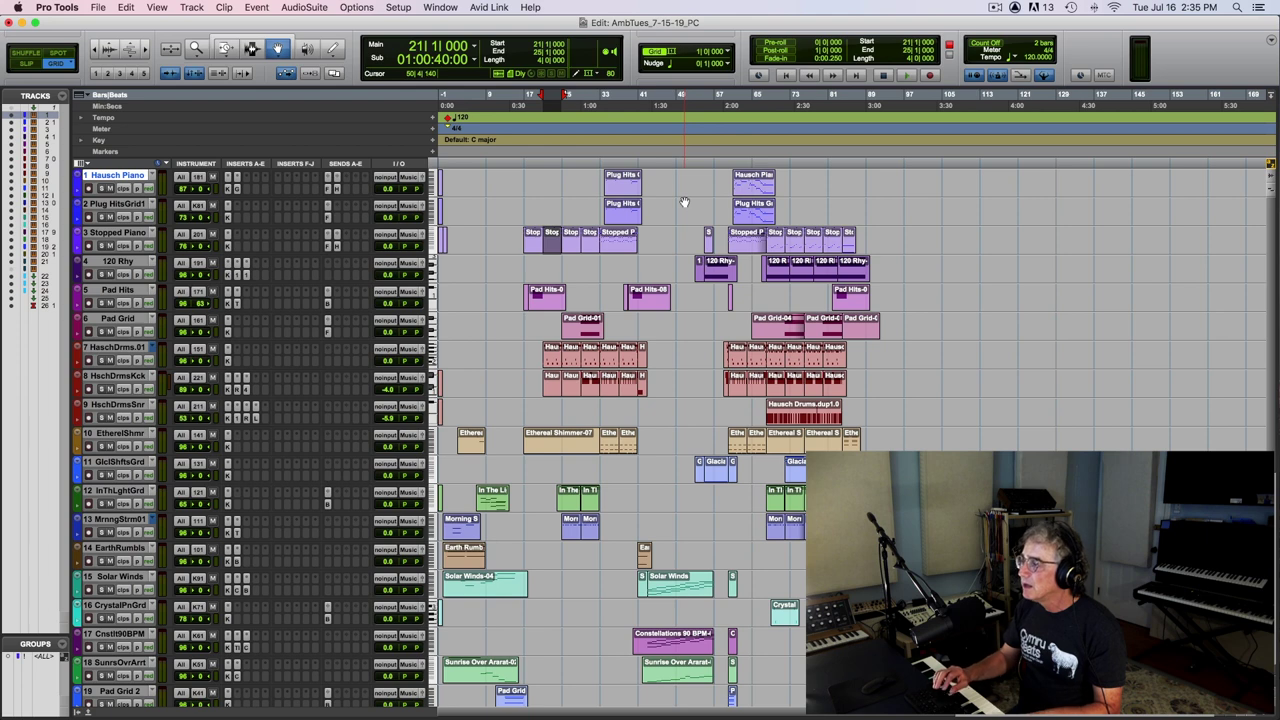
Step: Shrink all track heights to show the whole session, and return to bar 1 with the opening bars enlarged
key(ctrl+alt+Down)
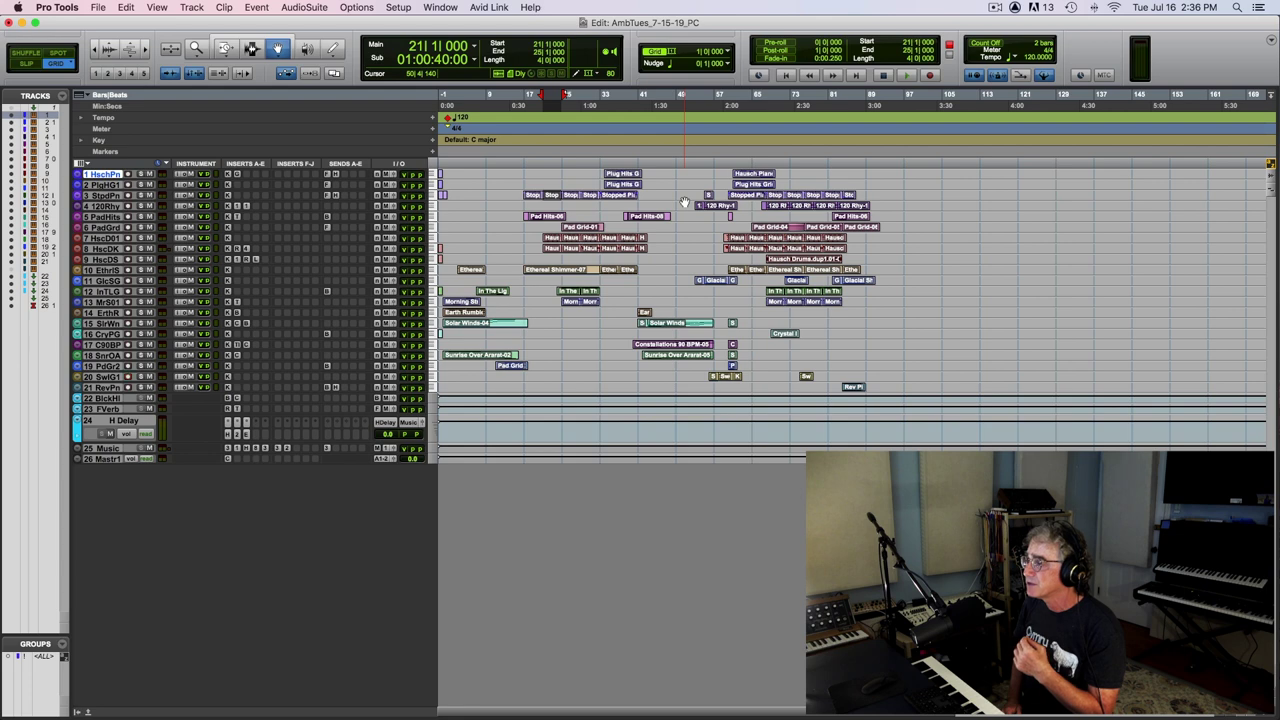
key(Return)
key(super+bracketright)
key(super+bracketright)
key(super+bracketright)
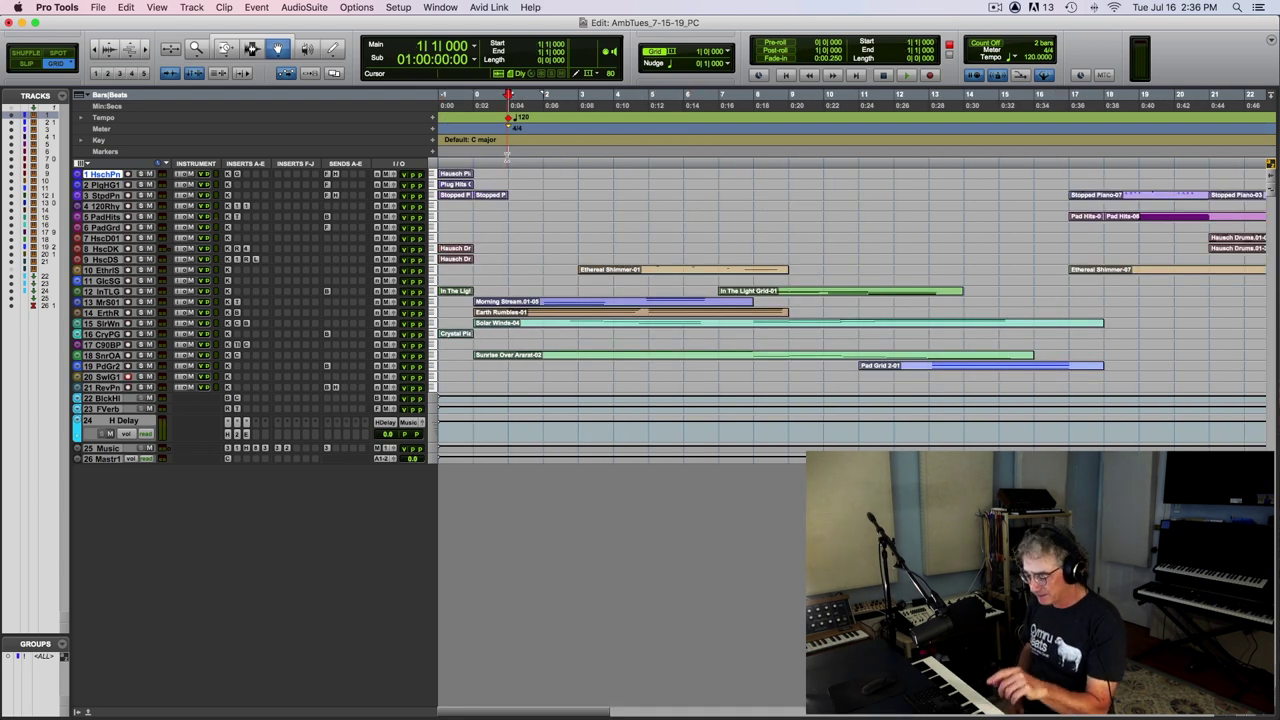